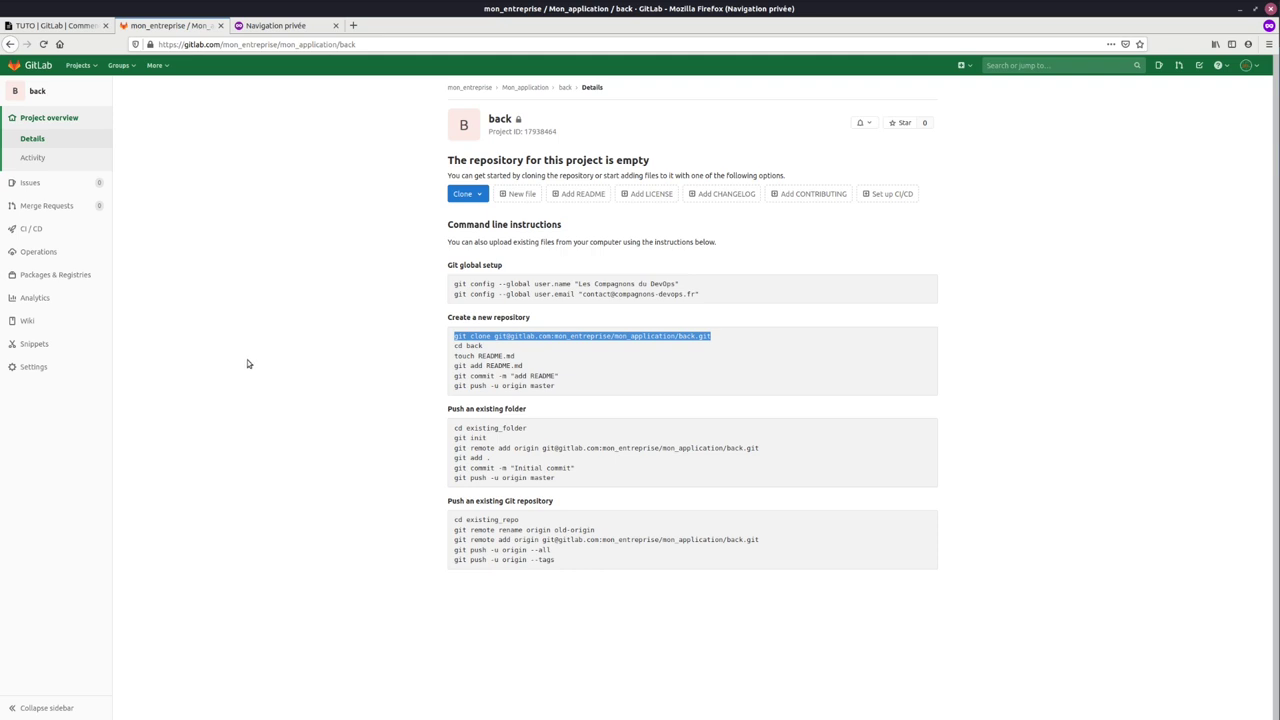
Copy all the "Create a new repository" commands, from git clone through git push
{"action": "left_click", "coordinate": [569, 388]}
{"action": "left_click_drag", "start_coordinate": [578, 391], "coordinate": [436, 340]}
{"action": "key", "text": "super+c"}
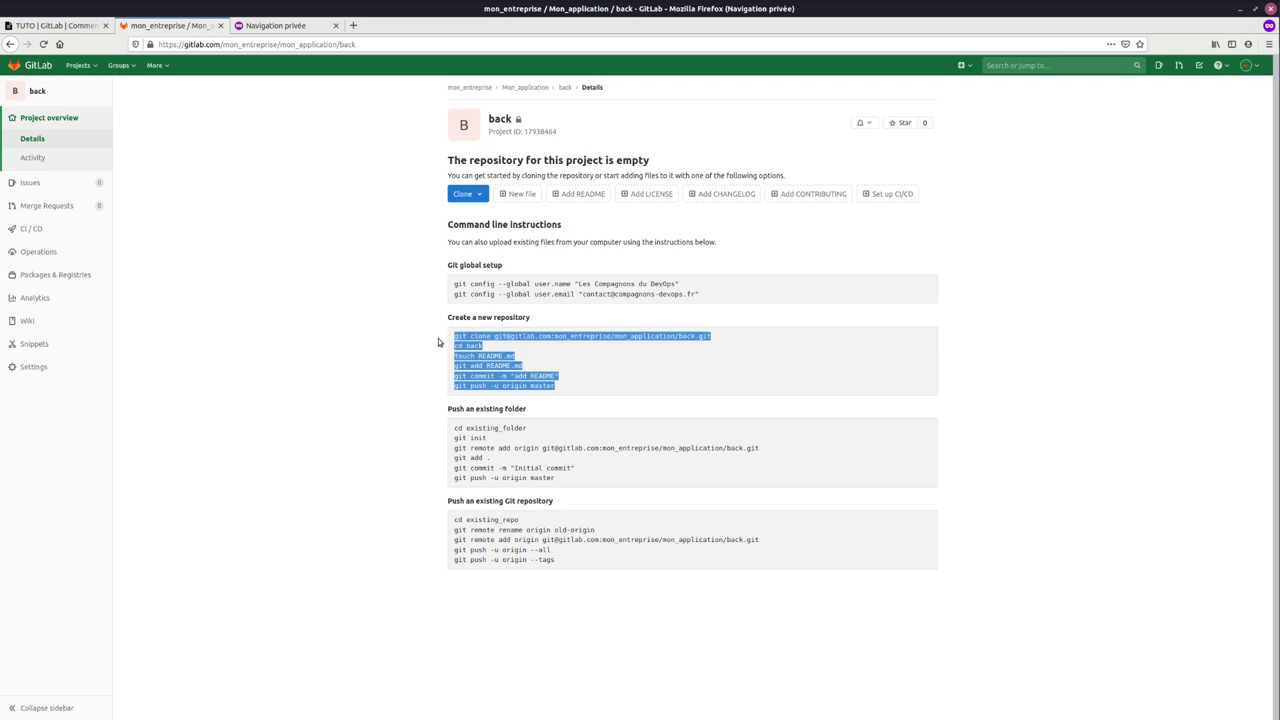
Switch to the terminal and run the copied commands to clone back, commit README.md with message "add README" and push to origin master
{"action": "key", "text": "super+Tab"}
{"action": "key", "text": "super+Tab"}
{"action": "key", "text": "super+Tab"}
{"action": "key", "text": "super+Tab"}
{"action": "key", "text": "super+Tab"}
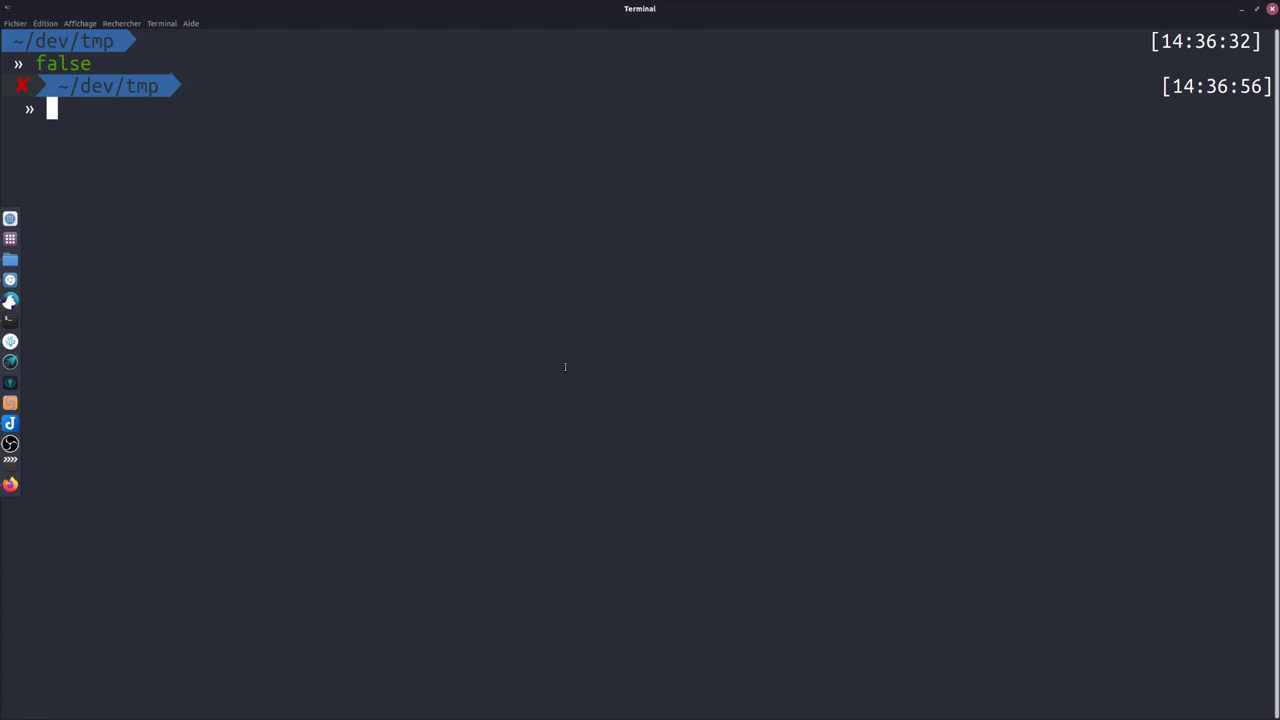
{"action": "right_click", "coordinate": [332, 273]}
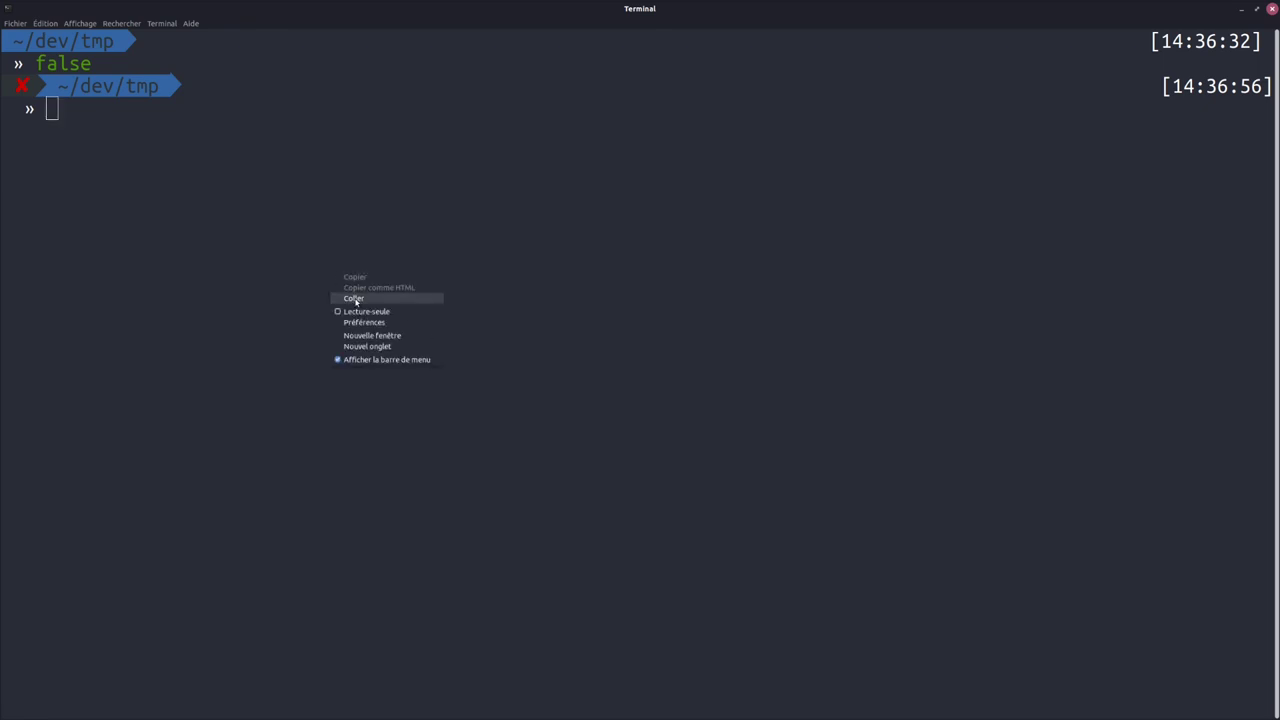
{"action": "left_click", "coordinate": [355, 299]}
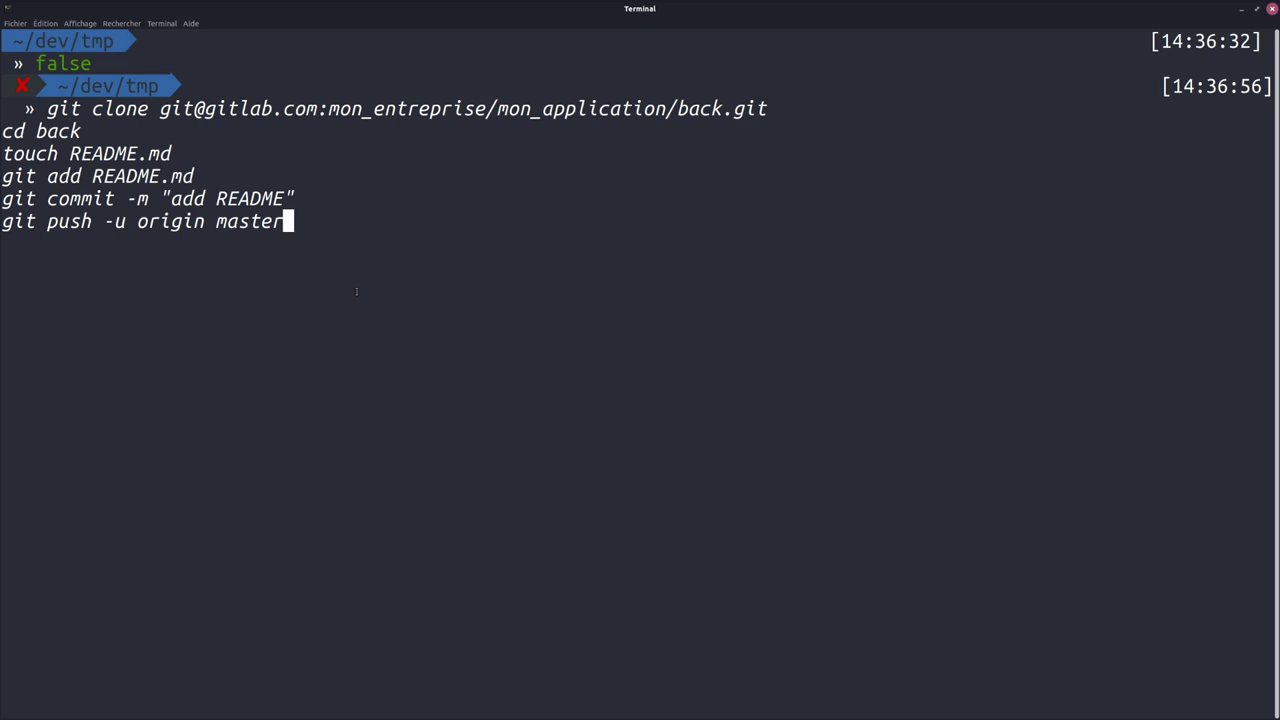
{"action": "key", "text": "Return"}
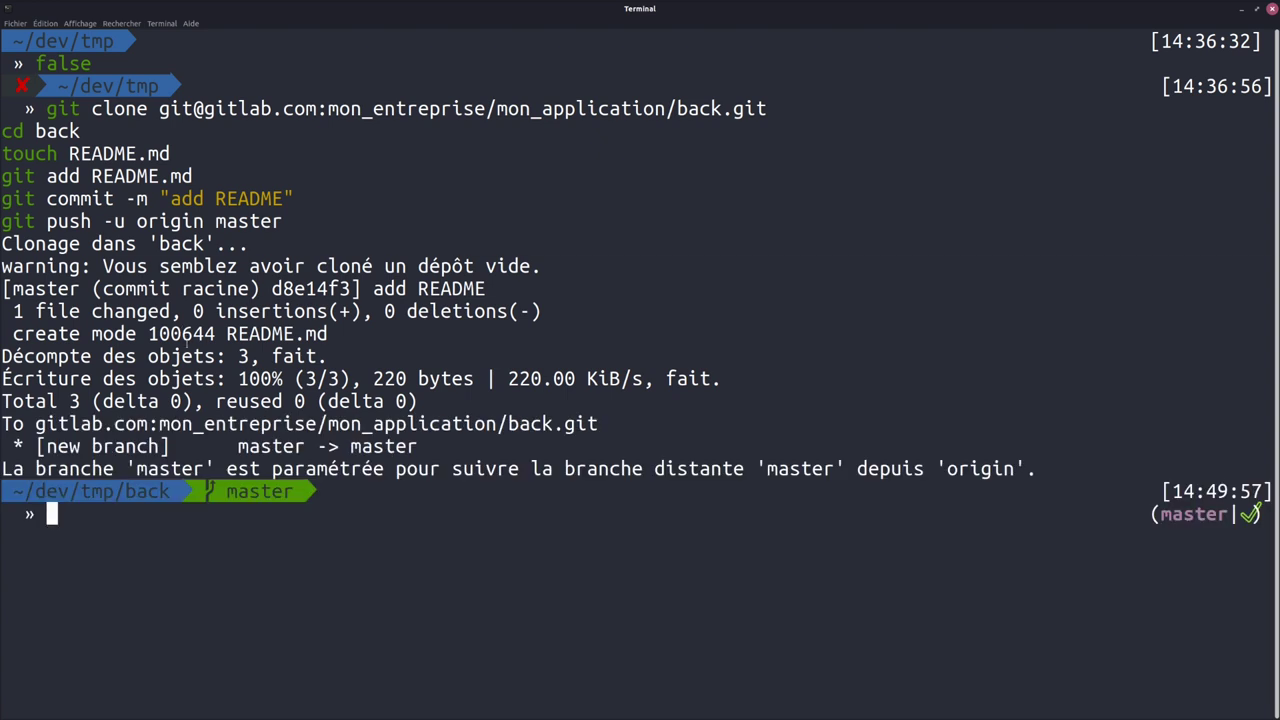
Check the cloned repository's status with gst and its commit history with glol
{"action": "type", "text": "gst"}
{"action": "key", "text": "Return"}
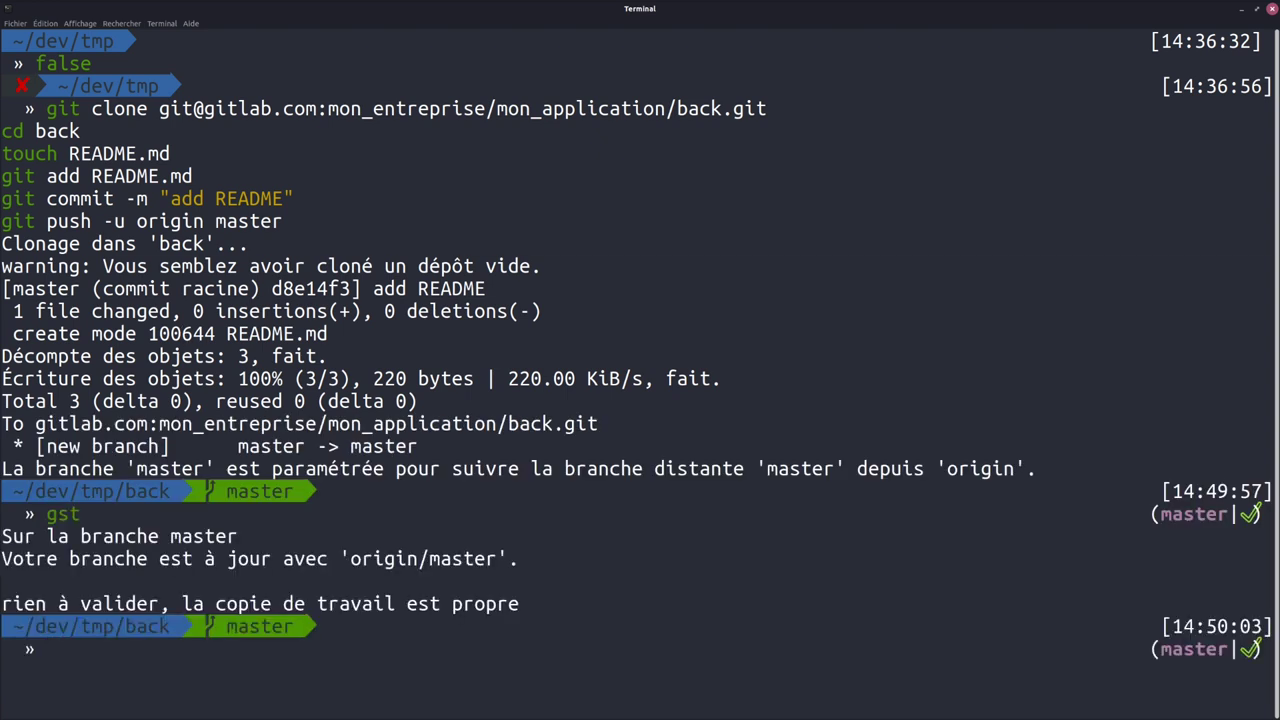
{"action": "type", "text": "glol"}
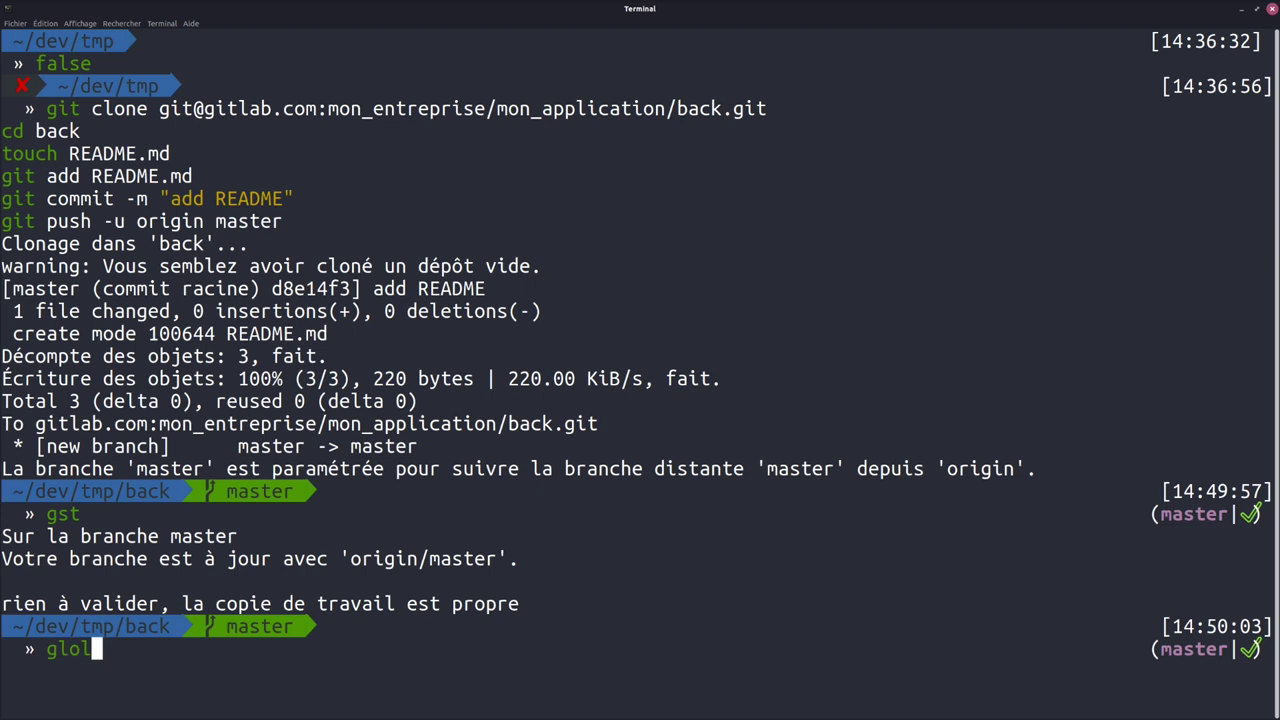
{"action": "key", "text": "Return"}
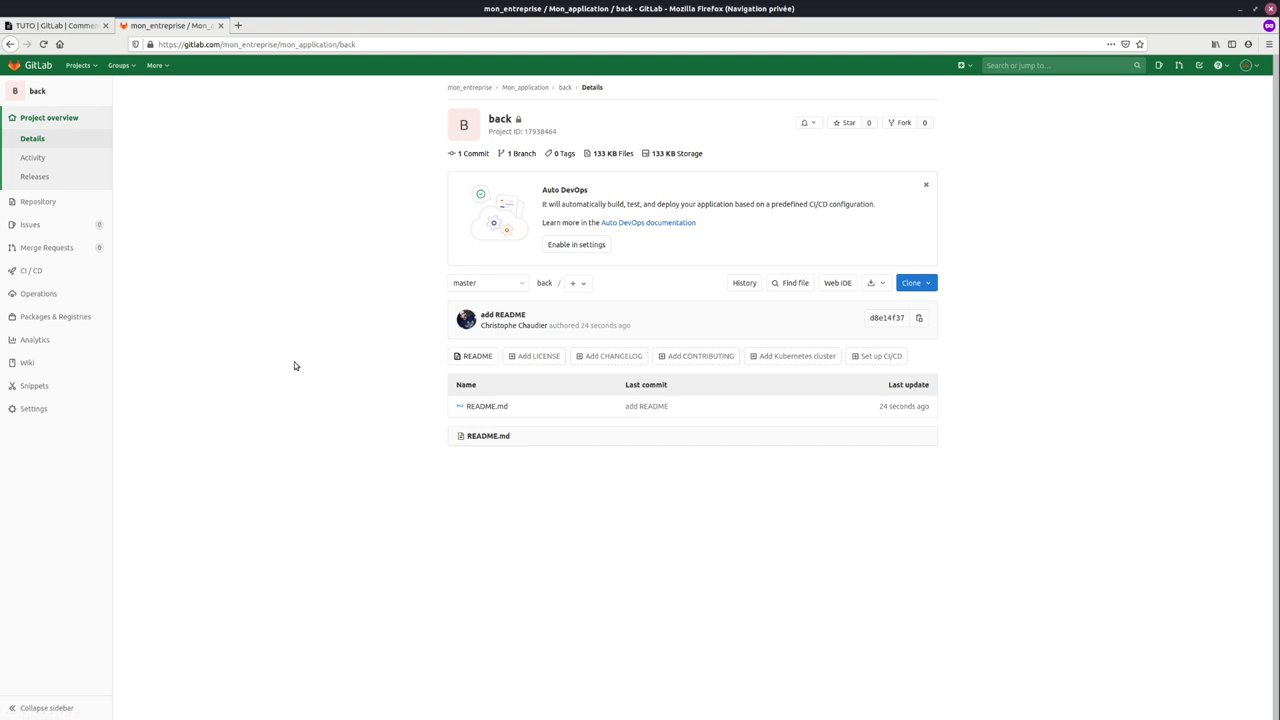
In the browser, open the back project's general settings and expand the visibility, project features and permissions section
{"action": "mouse_move", "coordinate": [43, 410]}
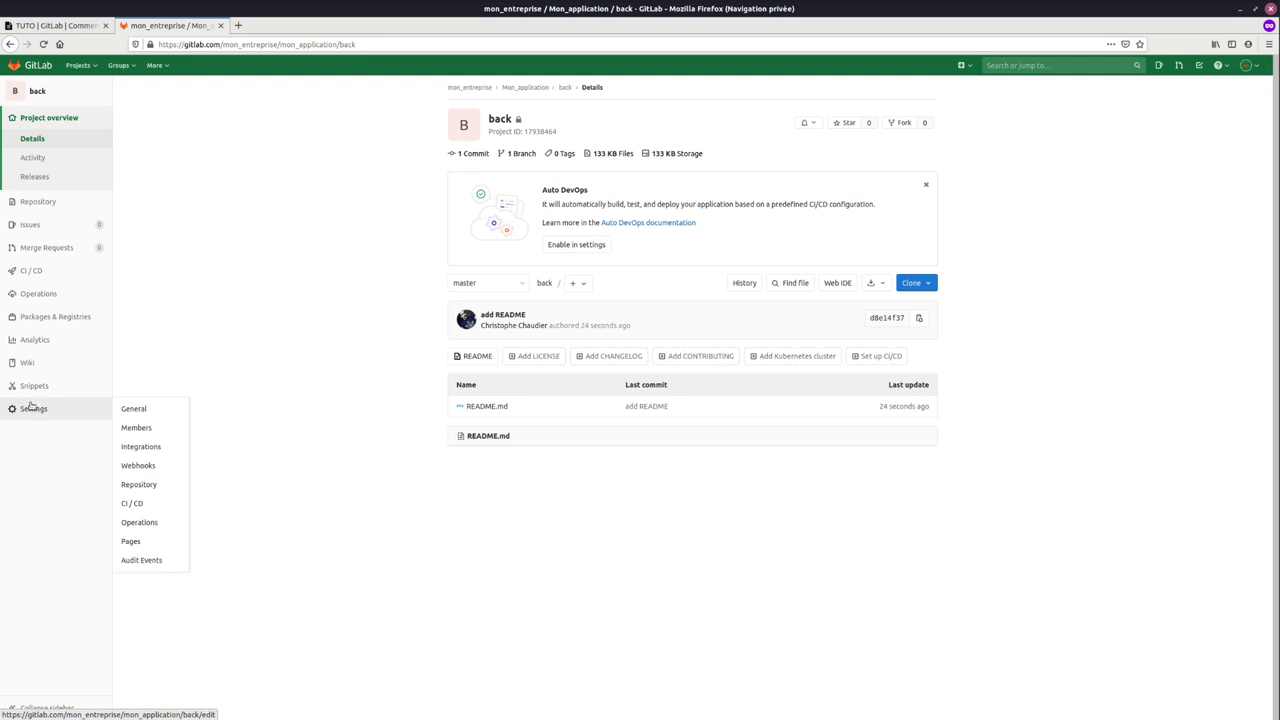
{"action": "left_click", "coordinate": [133, 410]}
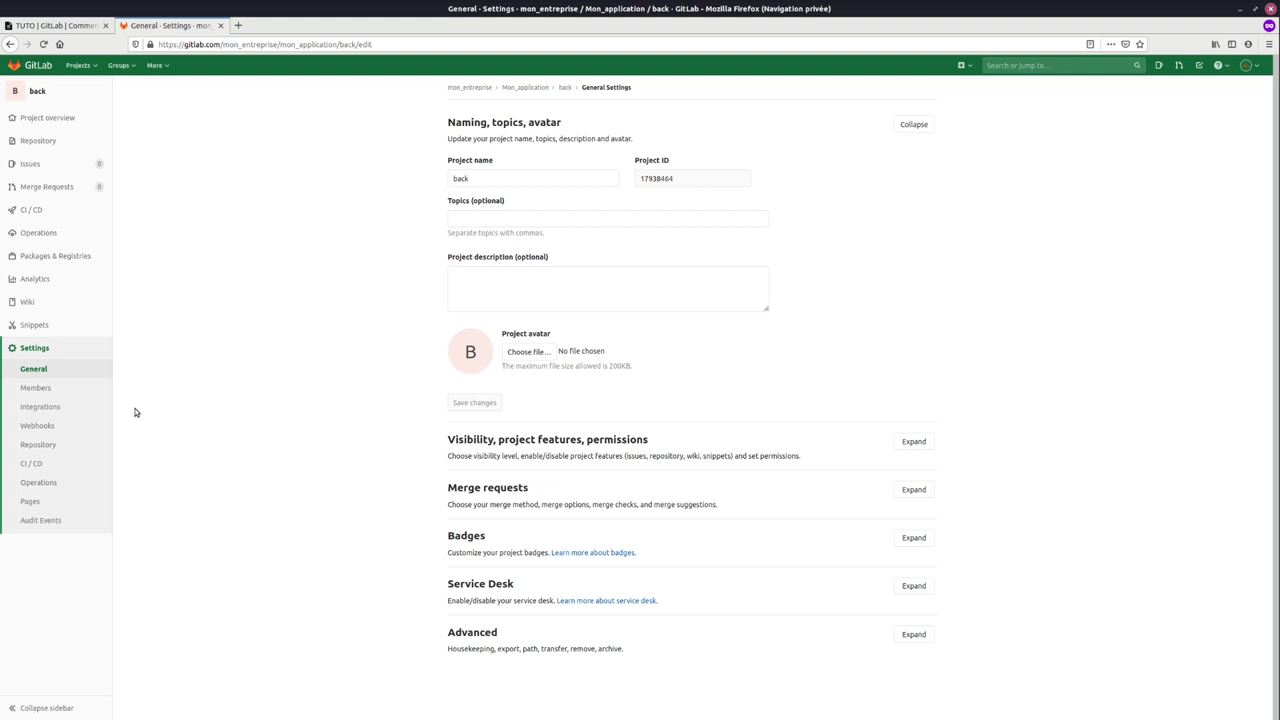
{"action": "left_click", "coordinate": [573, 444]}
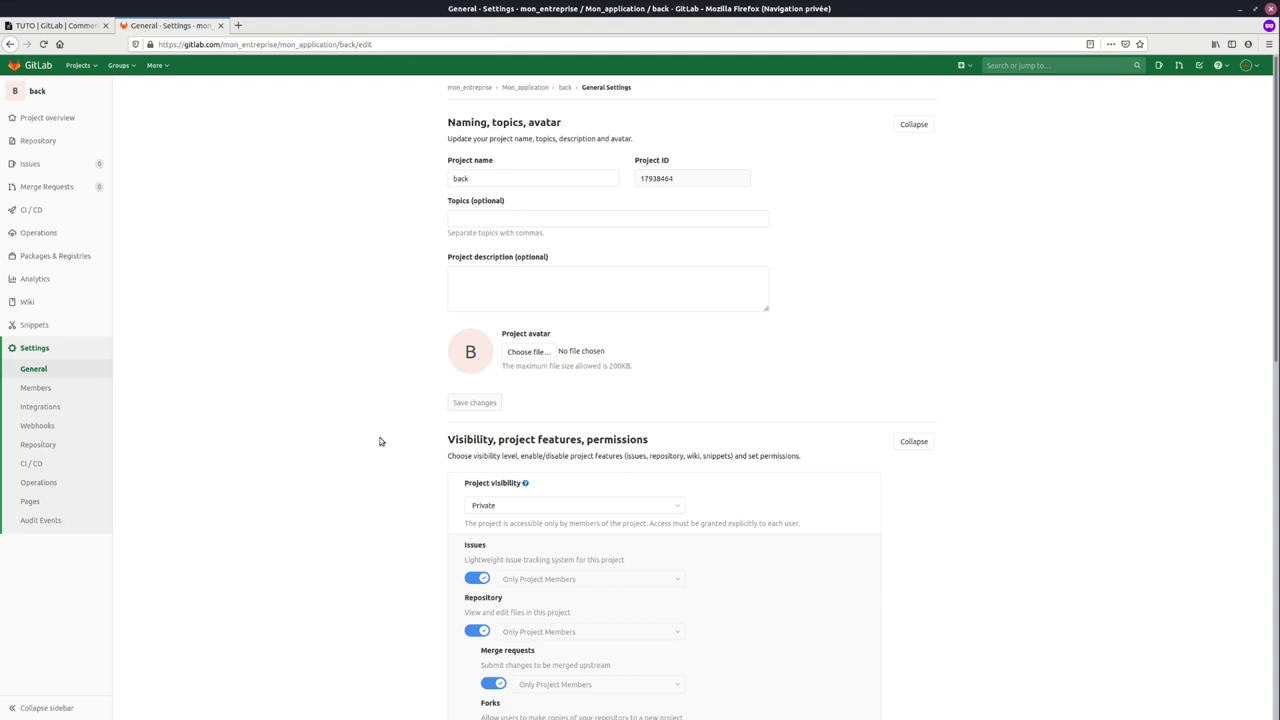
Disable Pages, Snippets, Wiki, Git Large File Storage, Container registry and Forks for the project, and save the changes
{"action": "scroll", "coordinate": [380, 441], "scroll_direction": "down", "scroll_amount": 2}
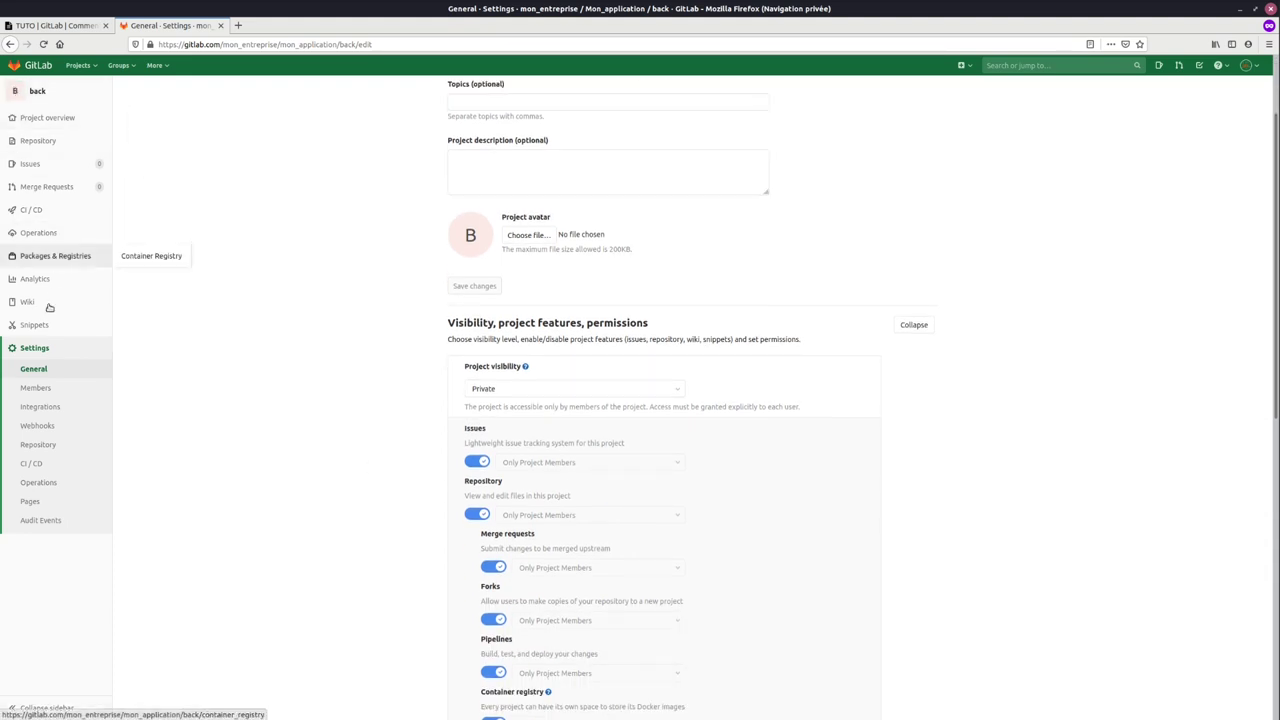
{"action": "scroll", "coordinate": [306, 410], "scroll_direction": "down", "scroll_amount": 2}
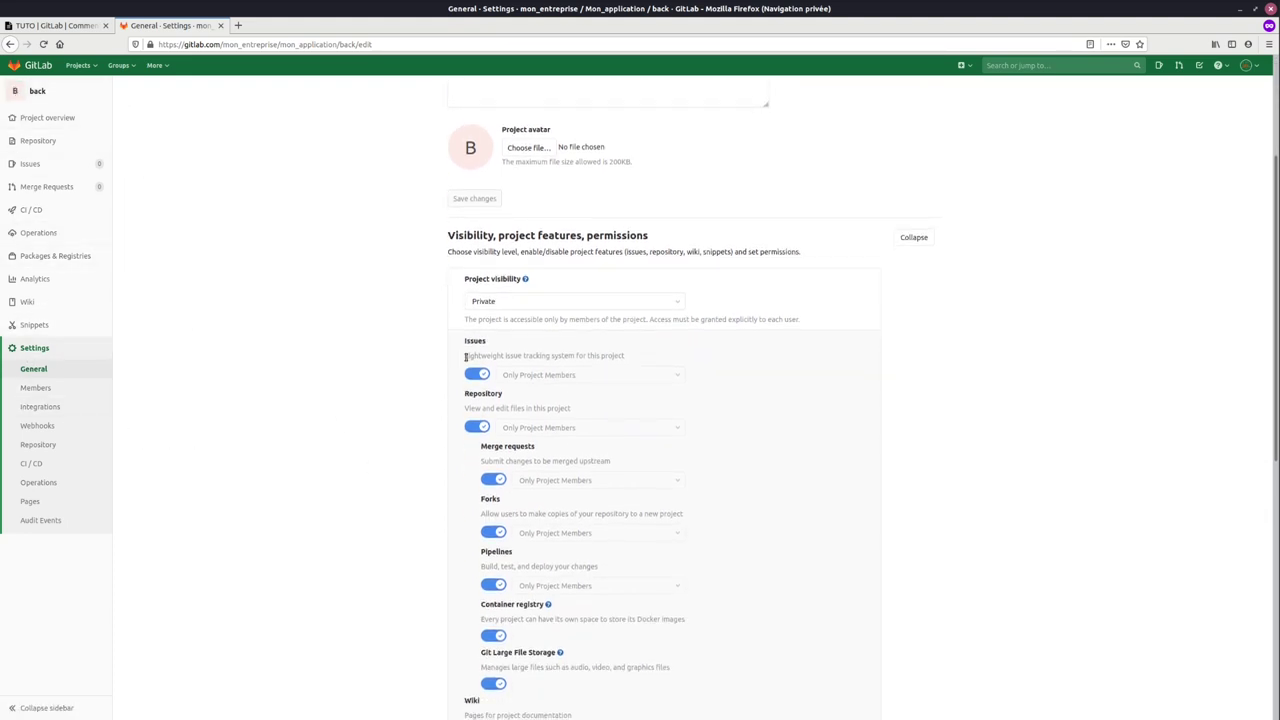
{"action": "scroll", "coordinate": [473, 450], "scroll_direction": "down", "scroll_amount": 2}
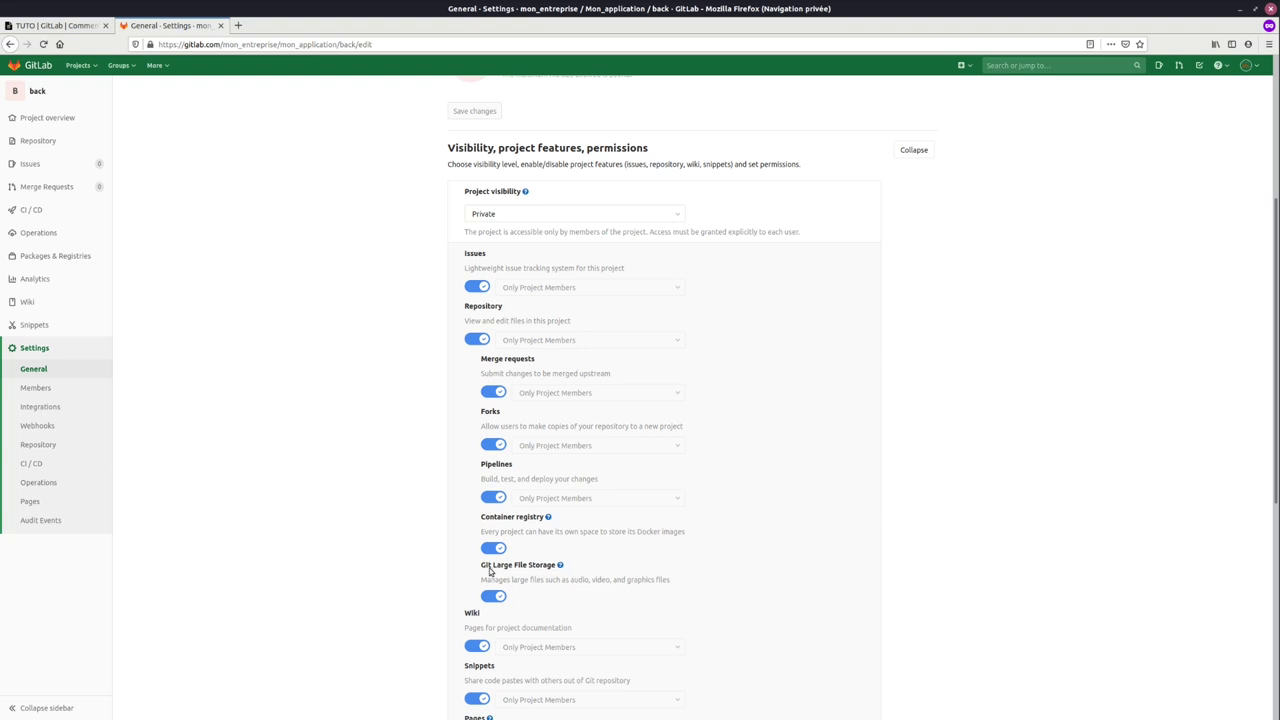
{"action": "scroll", "coordinate": [459, 556], "scroll_direction": "down", "scroll_amount": 3}
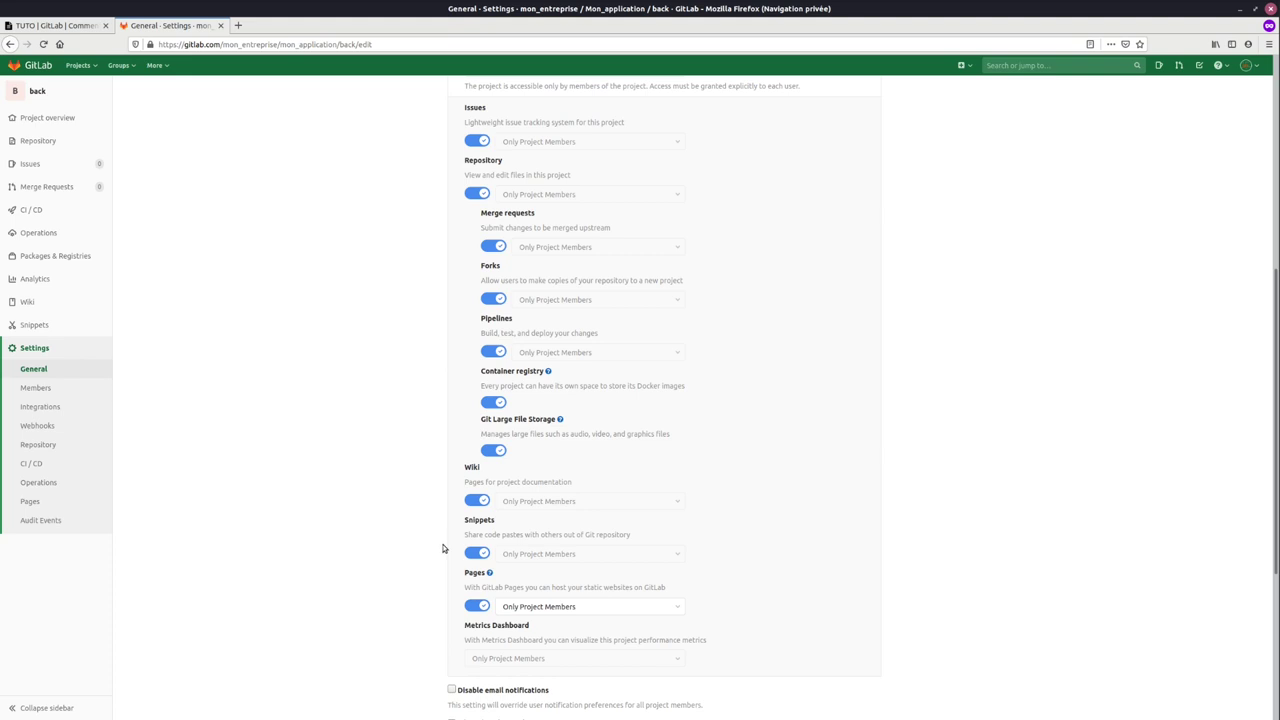
{"action": "left_click", "coordinate": [475, 609]}
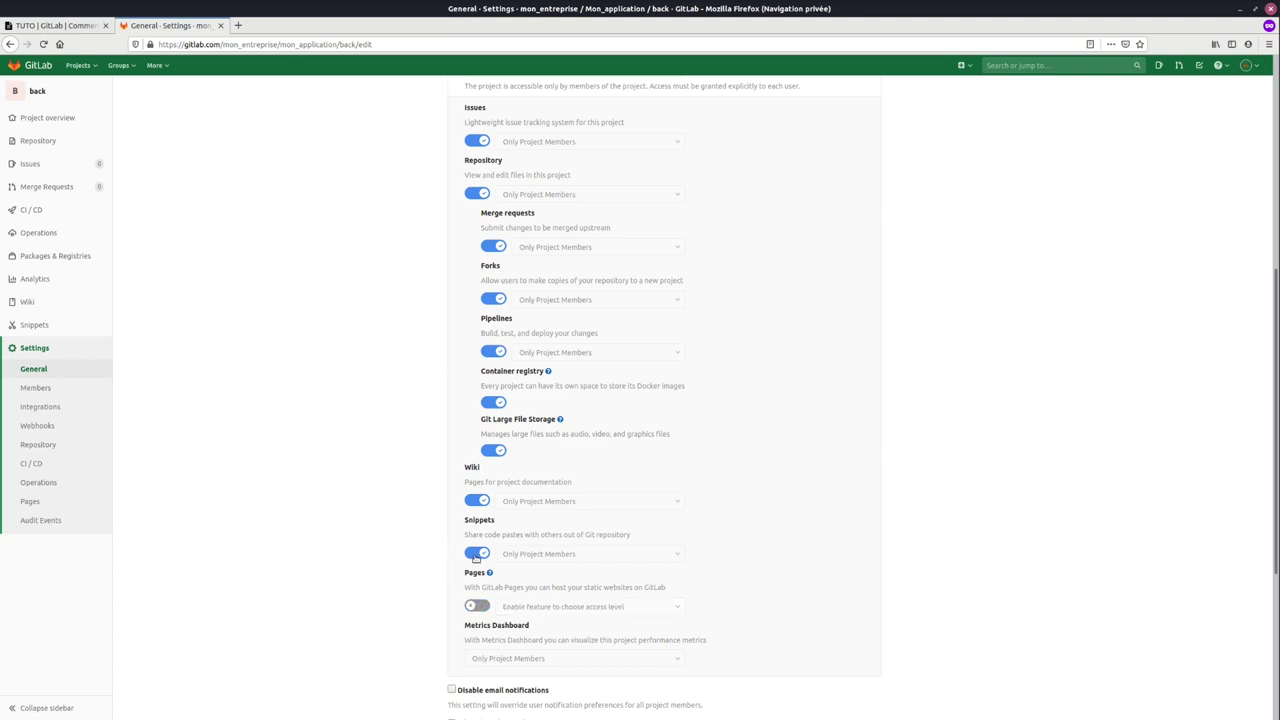
{"action": "left_click", "coordinate": [476, 554]}
{"action": "left_click", "coordinate": [480, 502]}
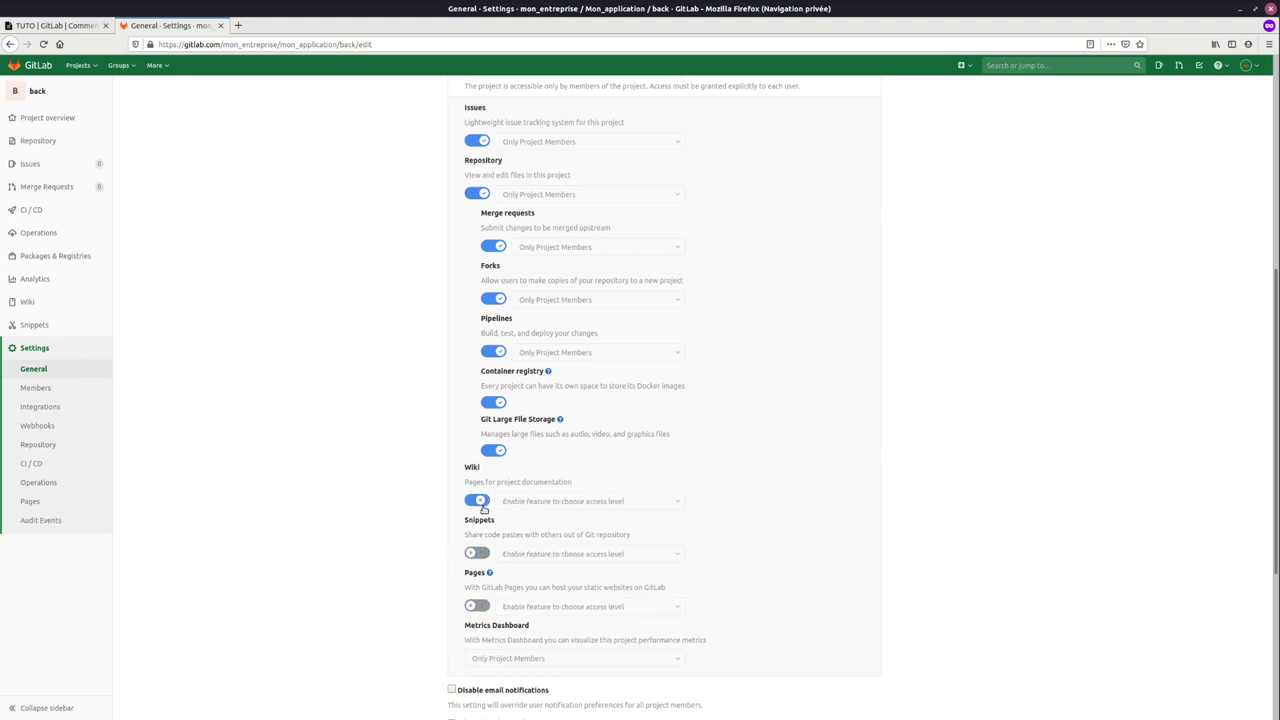
{"action": "left_click", "coordinate": [497, 452]}
{"action": "left_click", "coordinate": [495, 401]}
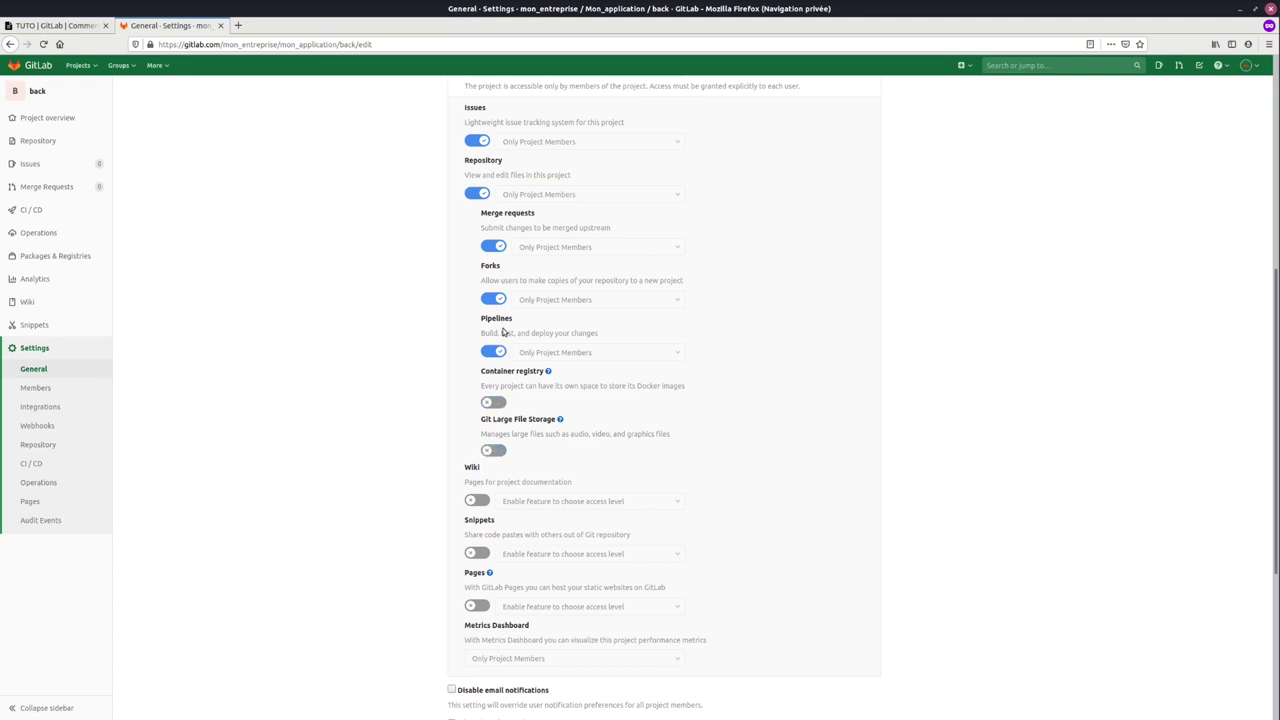
{"action": "left_click", "coordinate": [490, 299]}
{"action": "scroll", "coordinate": [631, 388], "scroll_direction": "down", "scroll_amount": 4}
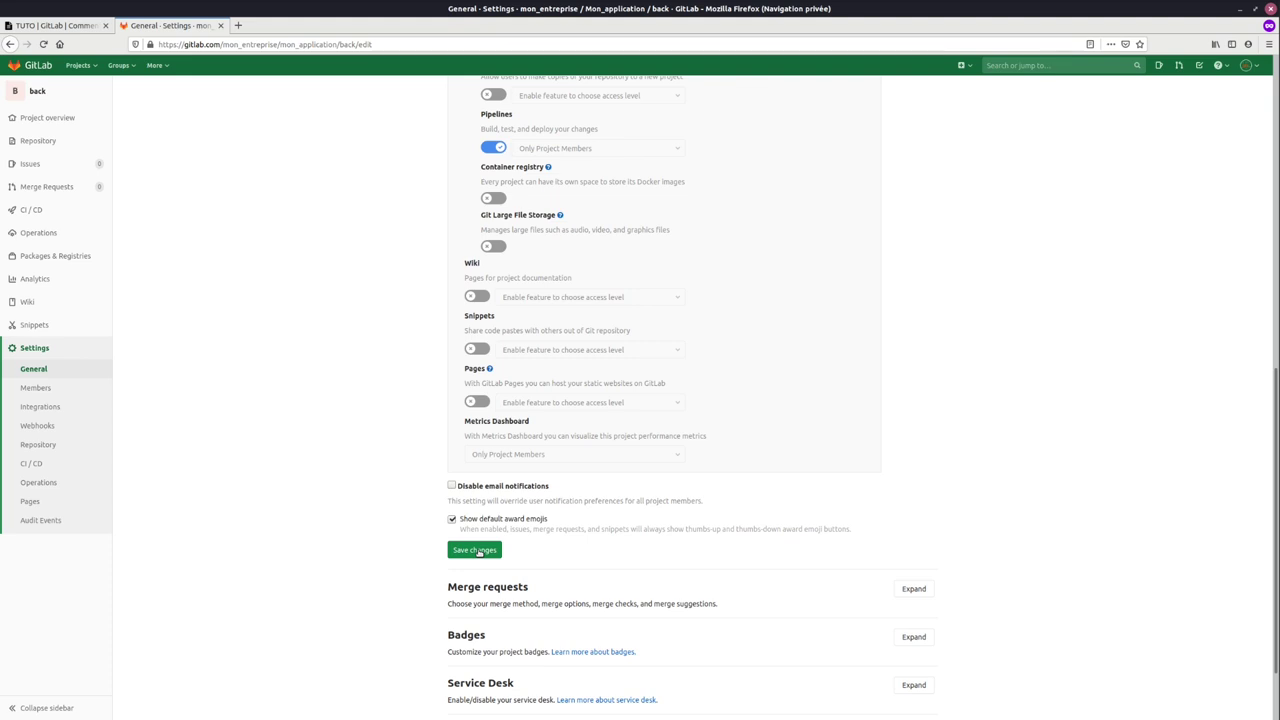
{"action": "left_click", "coordinate": [475, 550]}
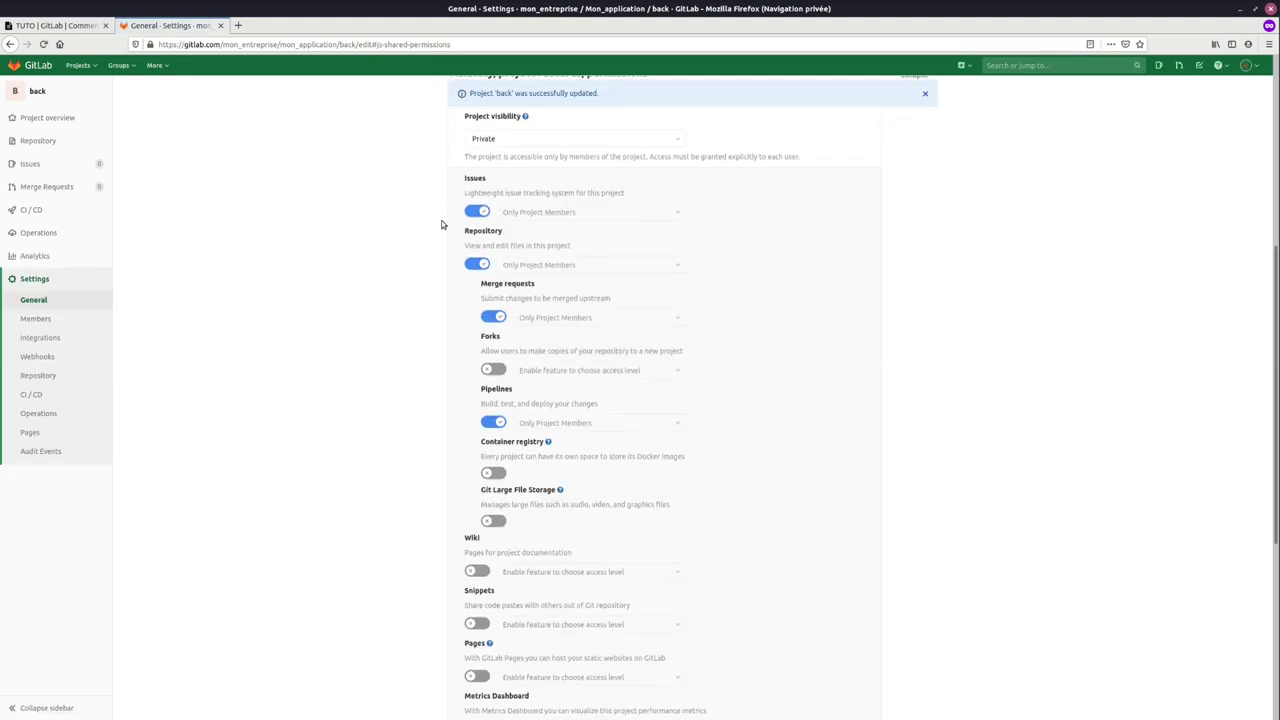
Examine the available project visibility levels without changing the selection
{"action": "scroll", "coordinate": [443, 241], "scroll_direction": "up", "scroll_amount": 2}
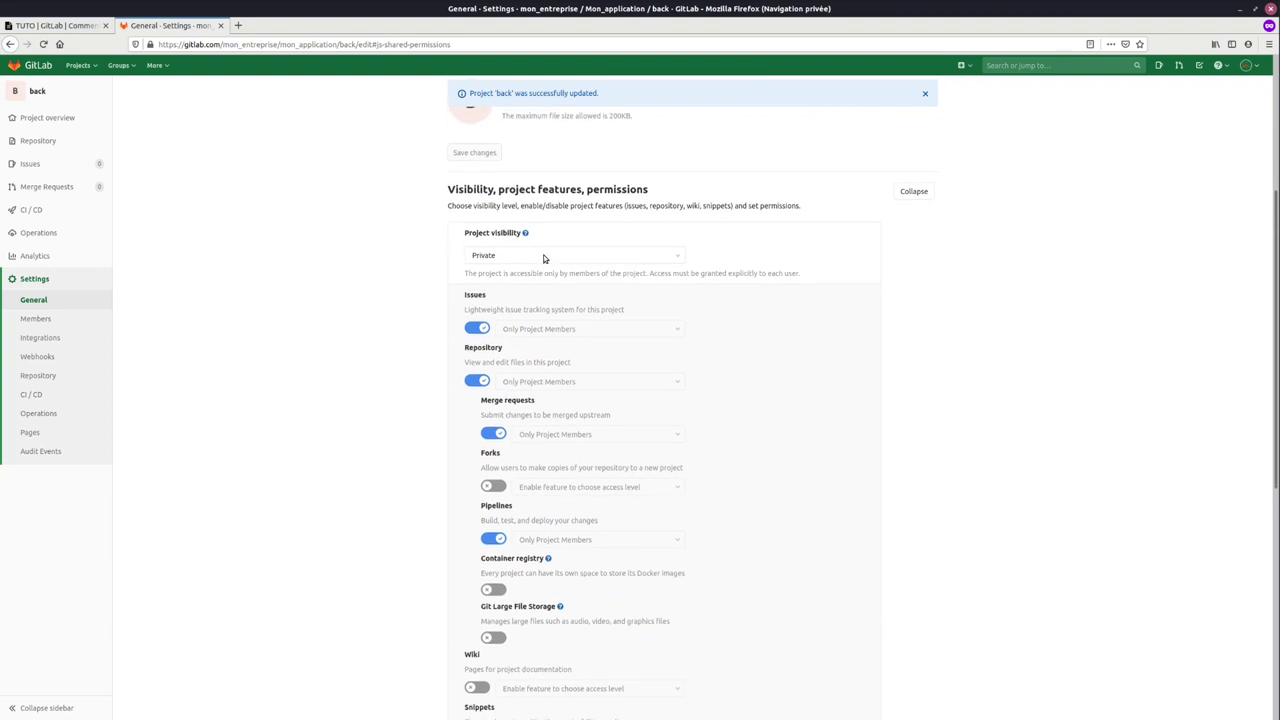
{"action": "left_click", "coordinate": [527, 256]}
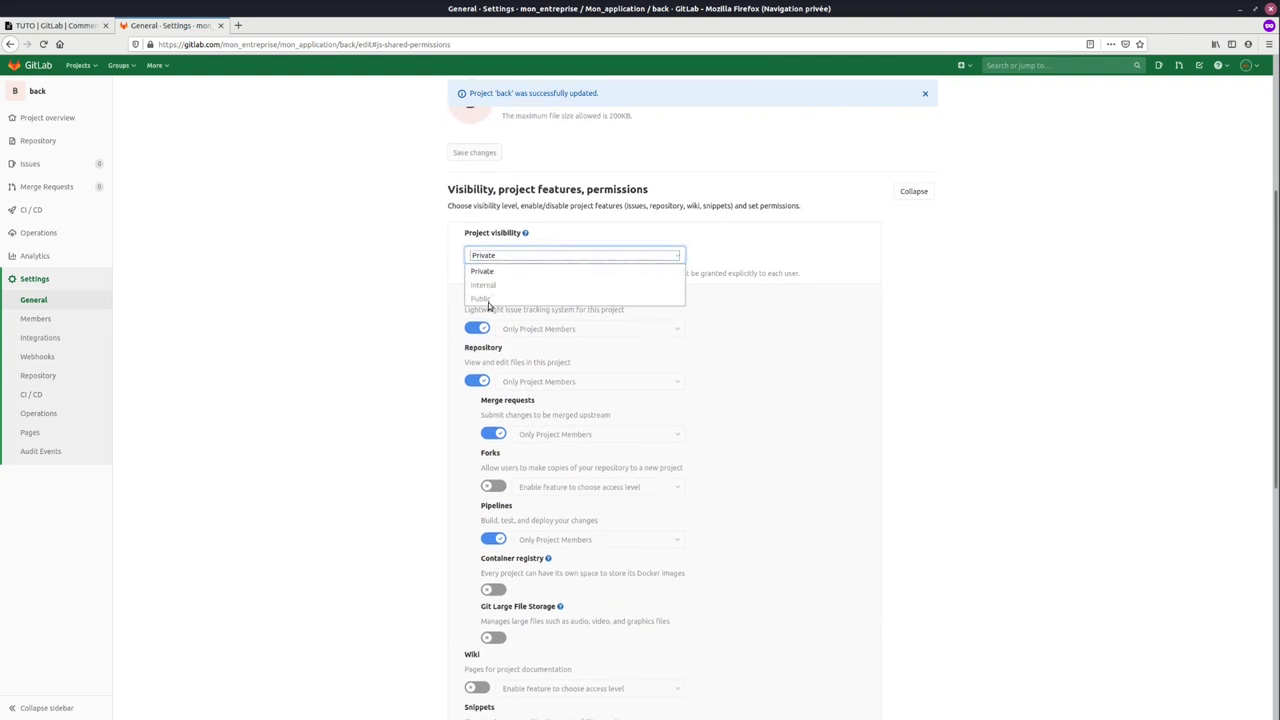
{"action": "left_click", "coordinate": [366, 250]}
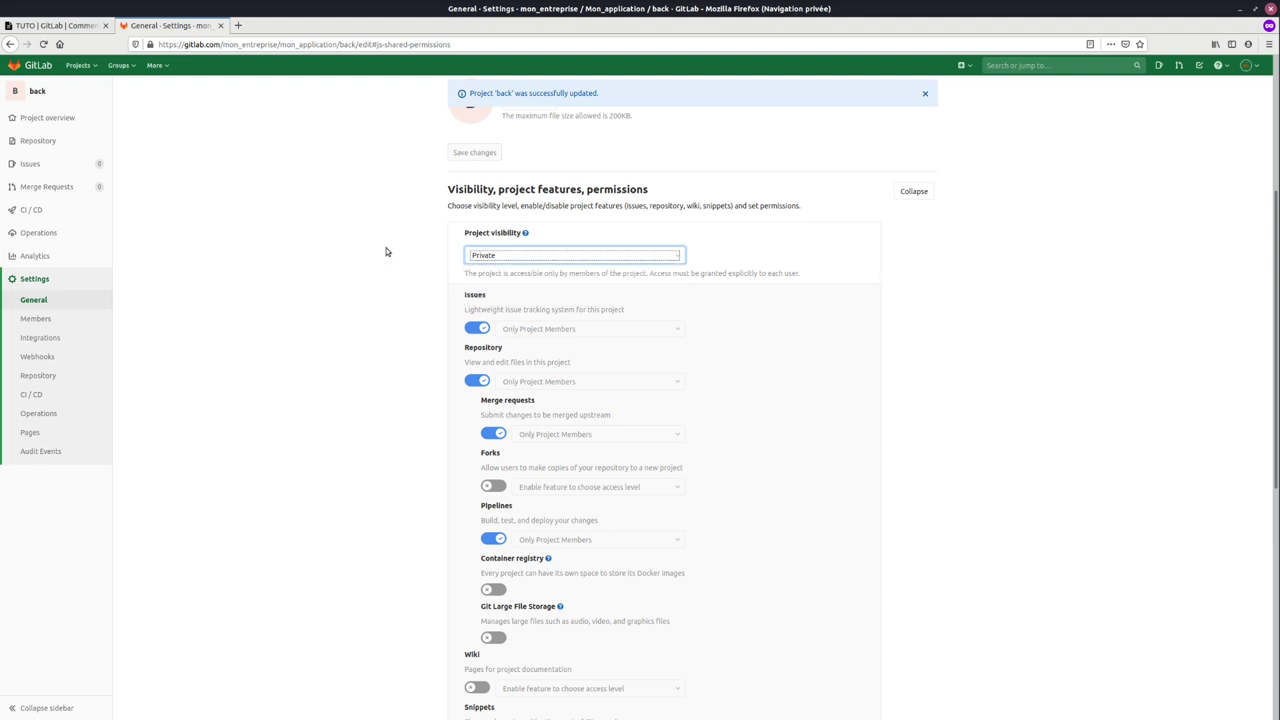
In the merge request settings, enable the checks "Pipelines must succeed" and "All discussions must be resolved", and save the changes
{"action": "scroll", "coordinate": [387, 248], "scroll_direction": "down", "scroll_amount": 8}
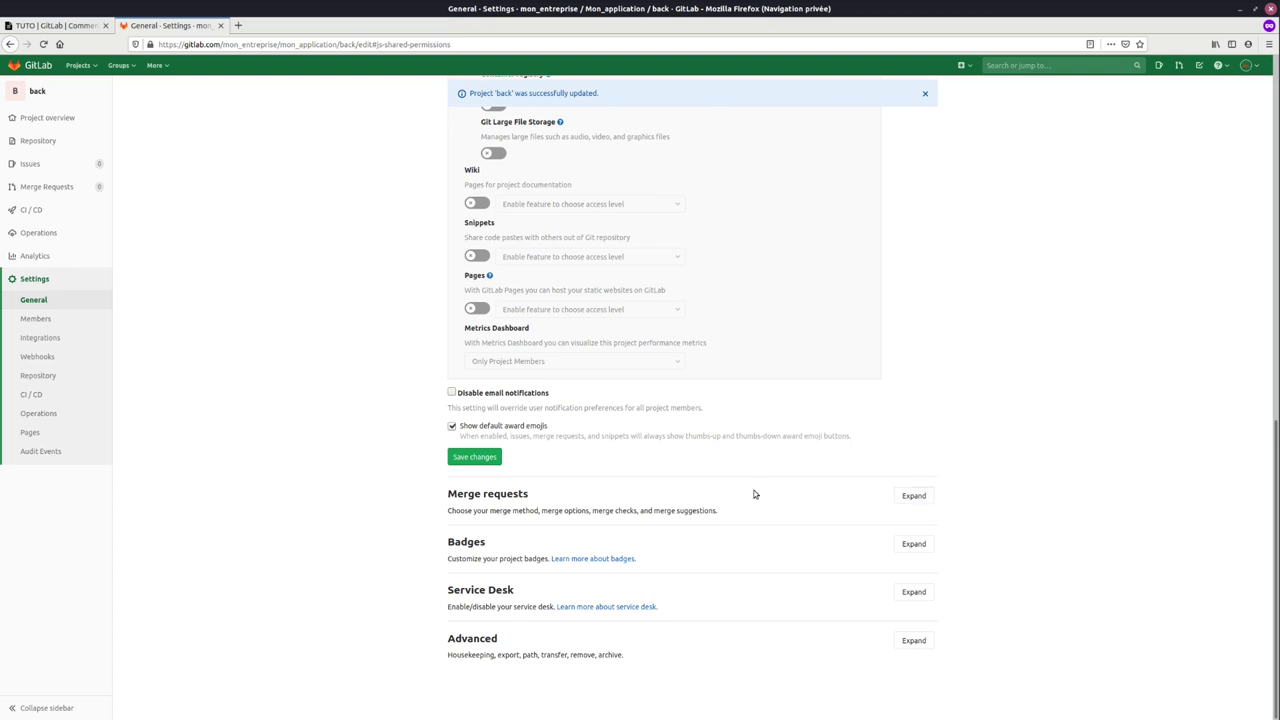
{"action": "left_click", "coordinate": [913, 496]}
{"action": "scroll", "coordinate": [966, 417], "scroll_direction": "down", "scroll_amount": 8}
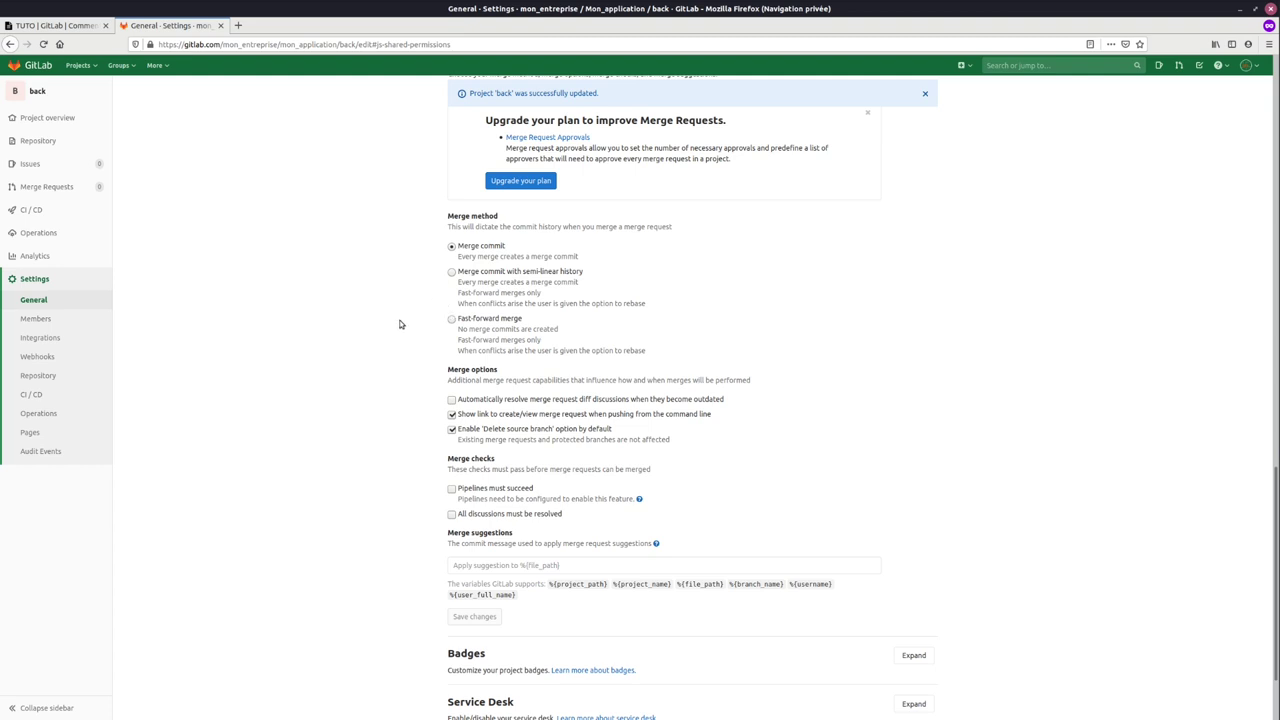
{"action": "scroll", "coordinate": [399, 321], "scroll_direction": "down", "scroll_amount": 1}
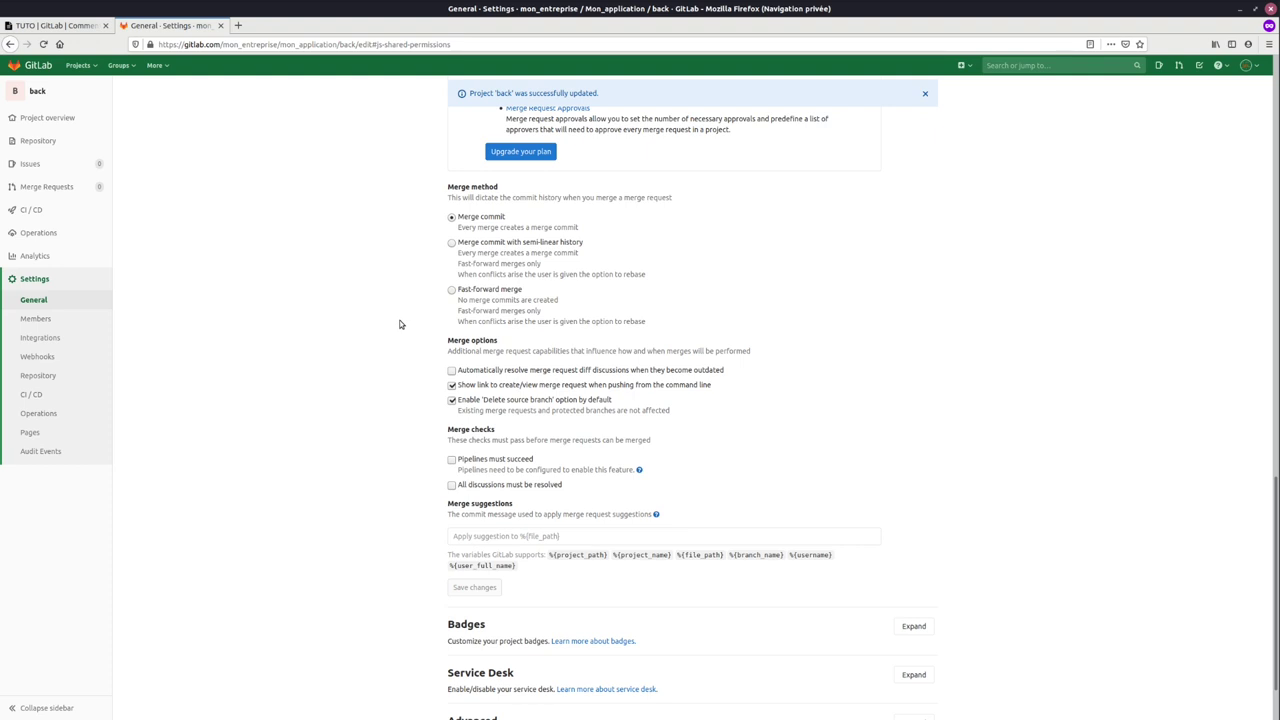
{"action": "scroll", "coordinate": [400, 321], "scroll_direction": "down", "scroll_amount": 2}
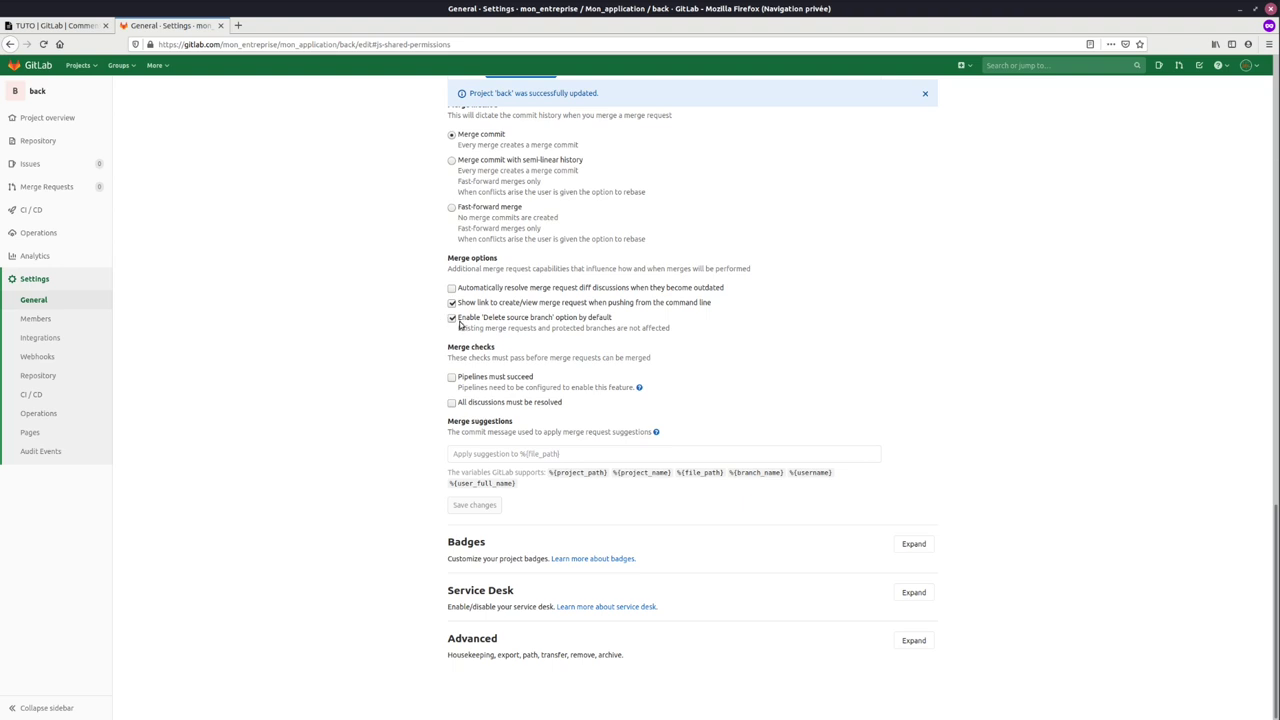
{"action": "left_click_drag", "start_coordinate": [613, 318], "coordinate": [459, 319]}
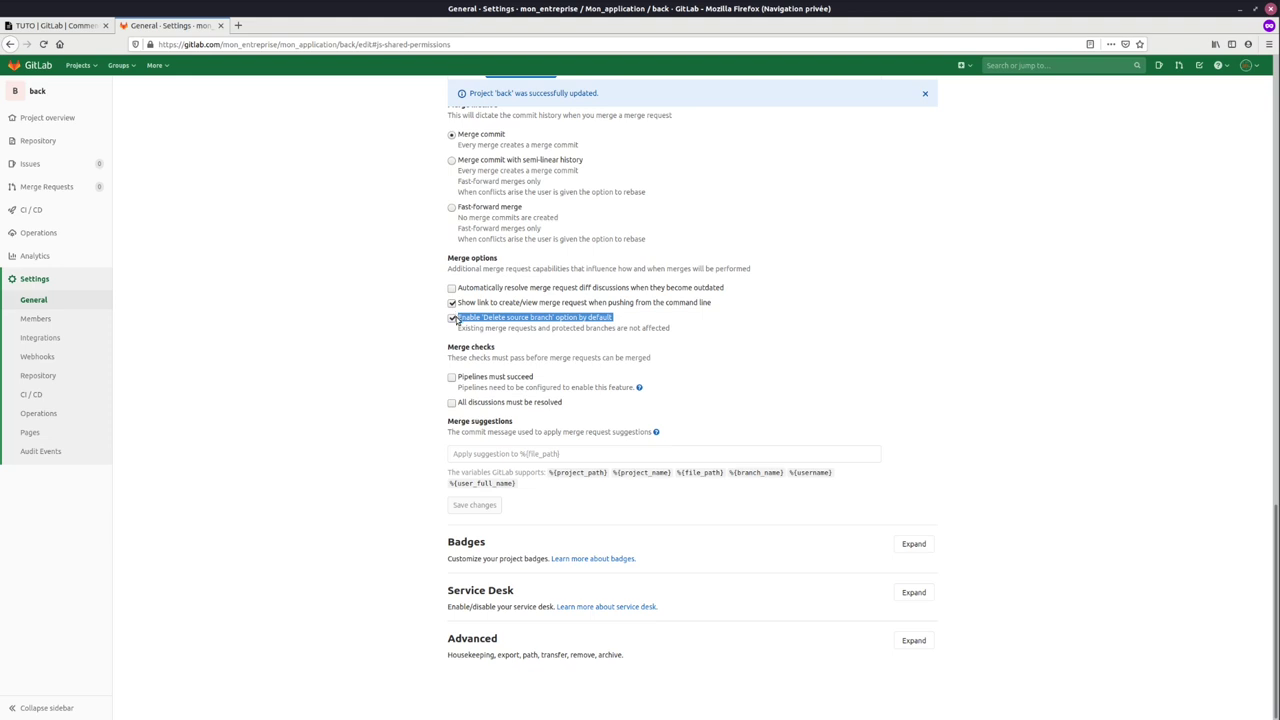
{"action": "left_click", "coordinate": [452, 378]}
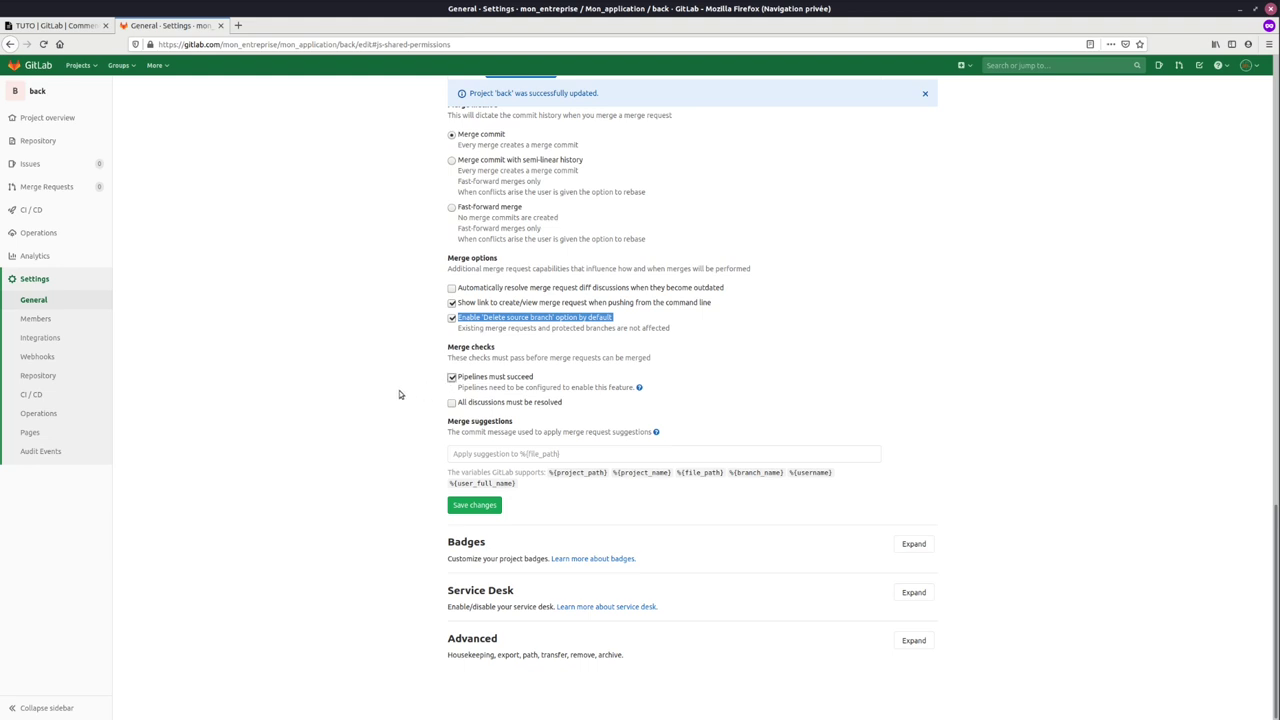
{"action": "left_click", "coordinate": [451, 403]}
{"action": "left_click", "coordinate": [474, 505]}
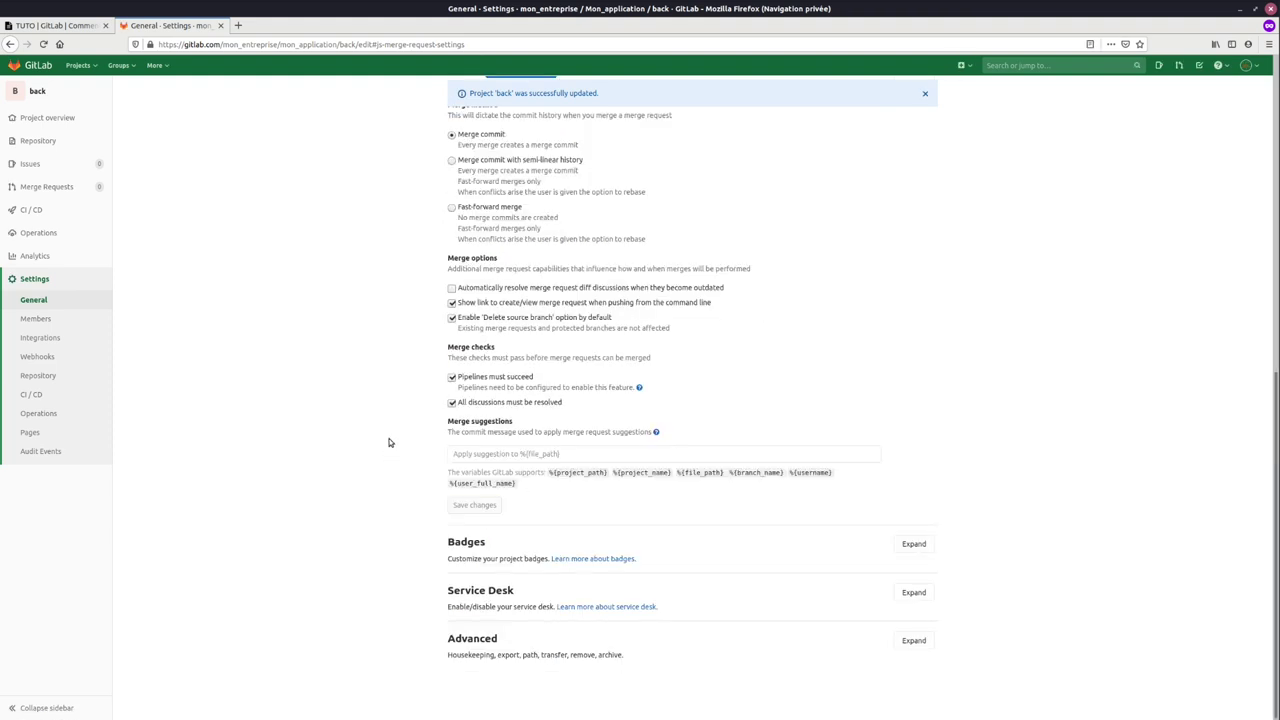
In the project's members, set the mon_entreprise / Devs group's role to Developer and view the role options for the ops group
{"action": "left_click", "coordinate": [45, 319]}
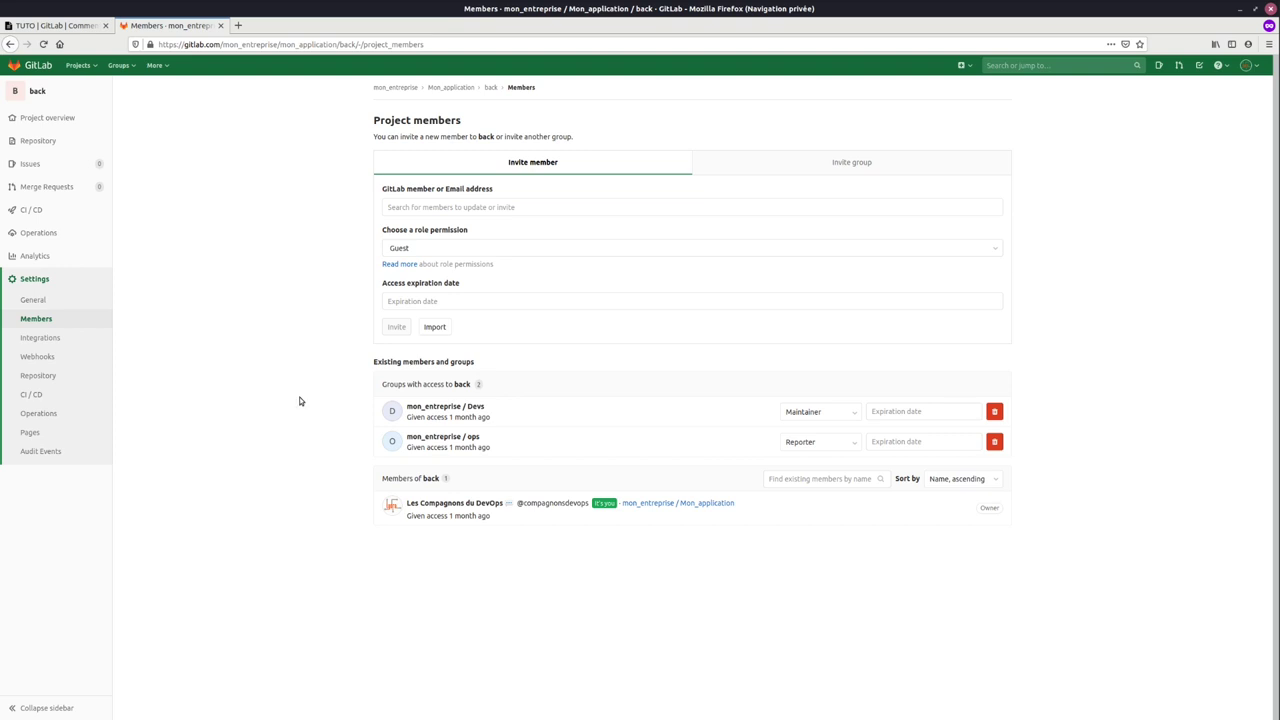
{"action": "left_click", "coordinate": [818, 414]}
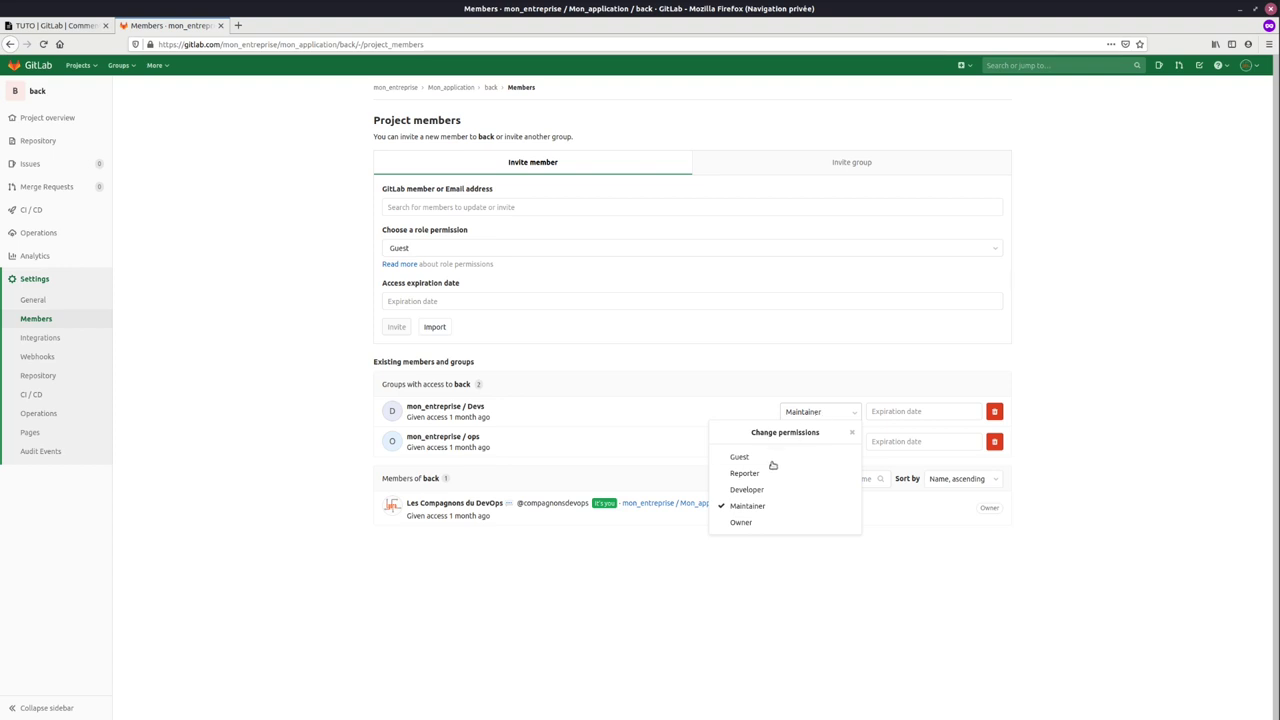
{"action": "left_click", "coordinate": [762, 490]}
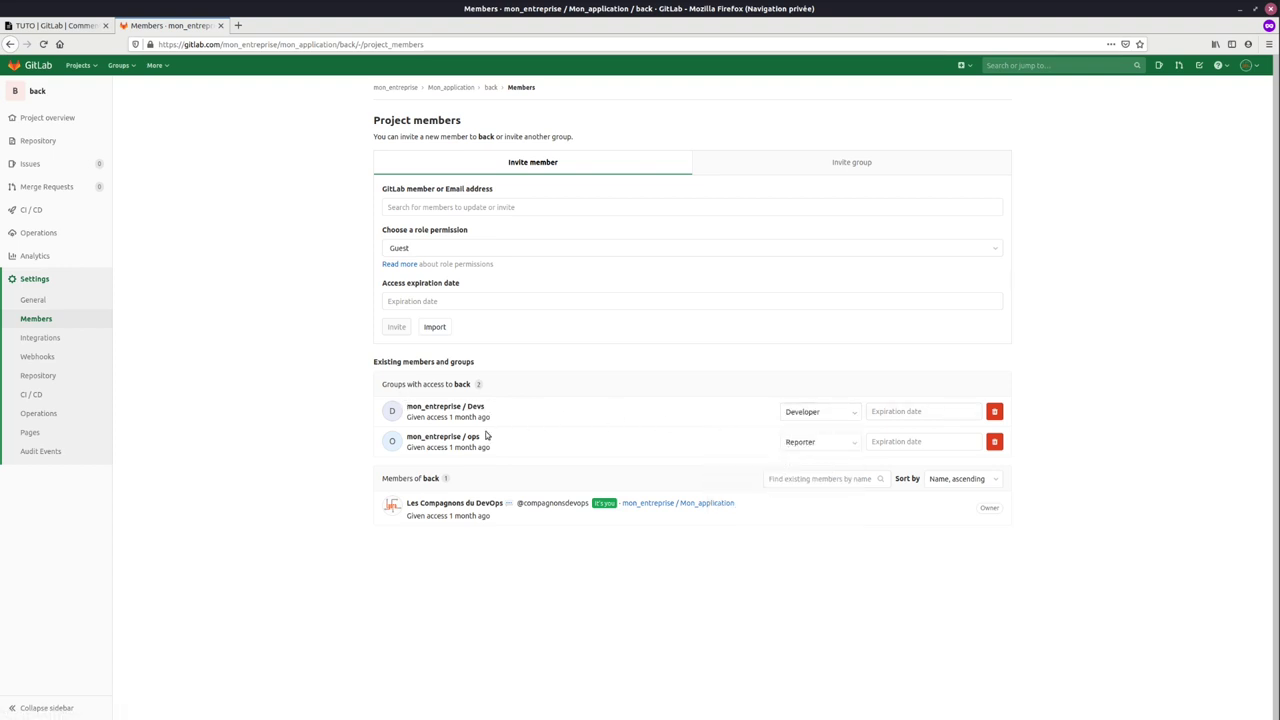
{"action": "left_click", "coordinate": [837, 444]}
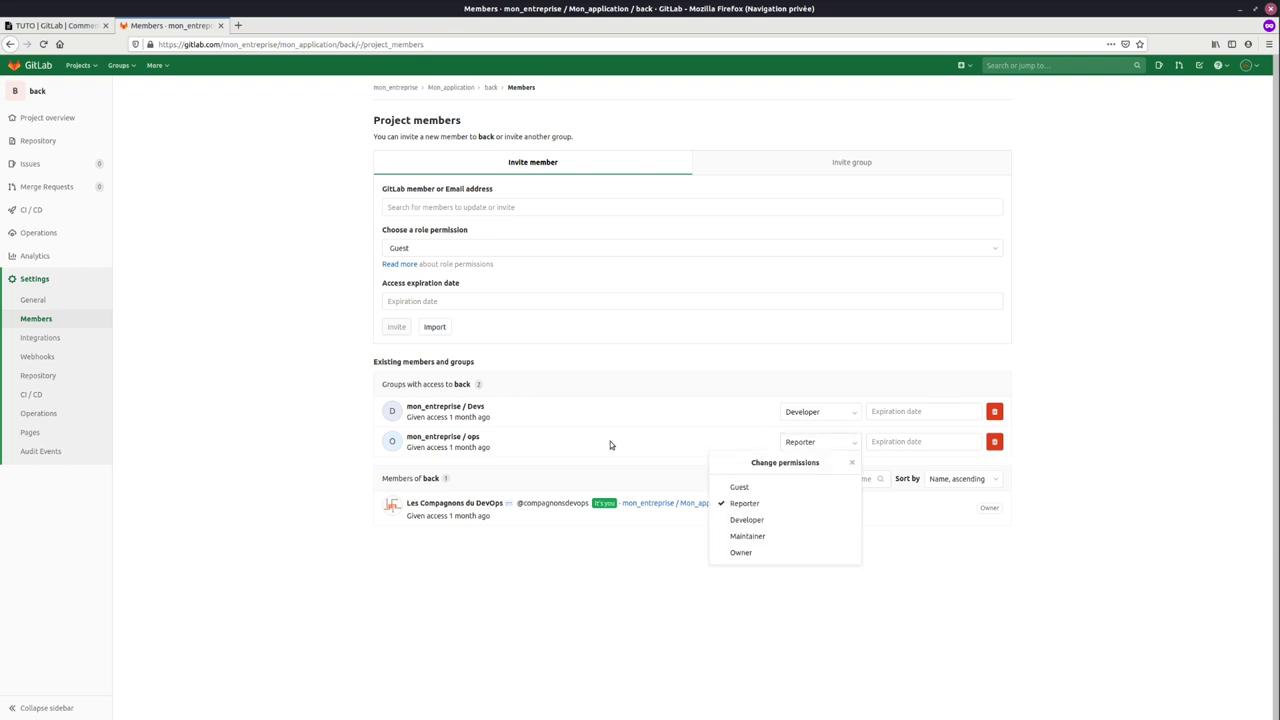
{"action": "left_click", "coordinate": [518, 567]}
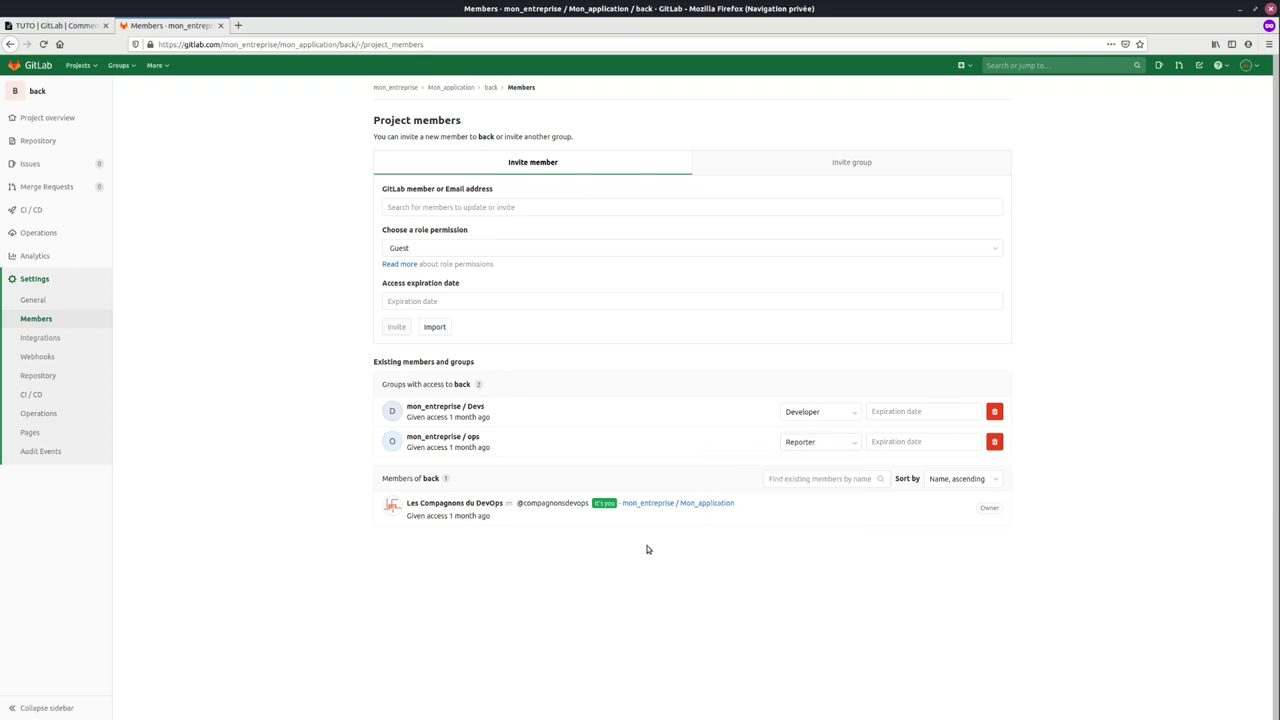
Review the available roles for the mon_entreprise / Devs group without changing its permission
{"action": "left_click", "coordinate": [812, 413]}
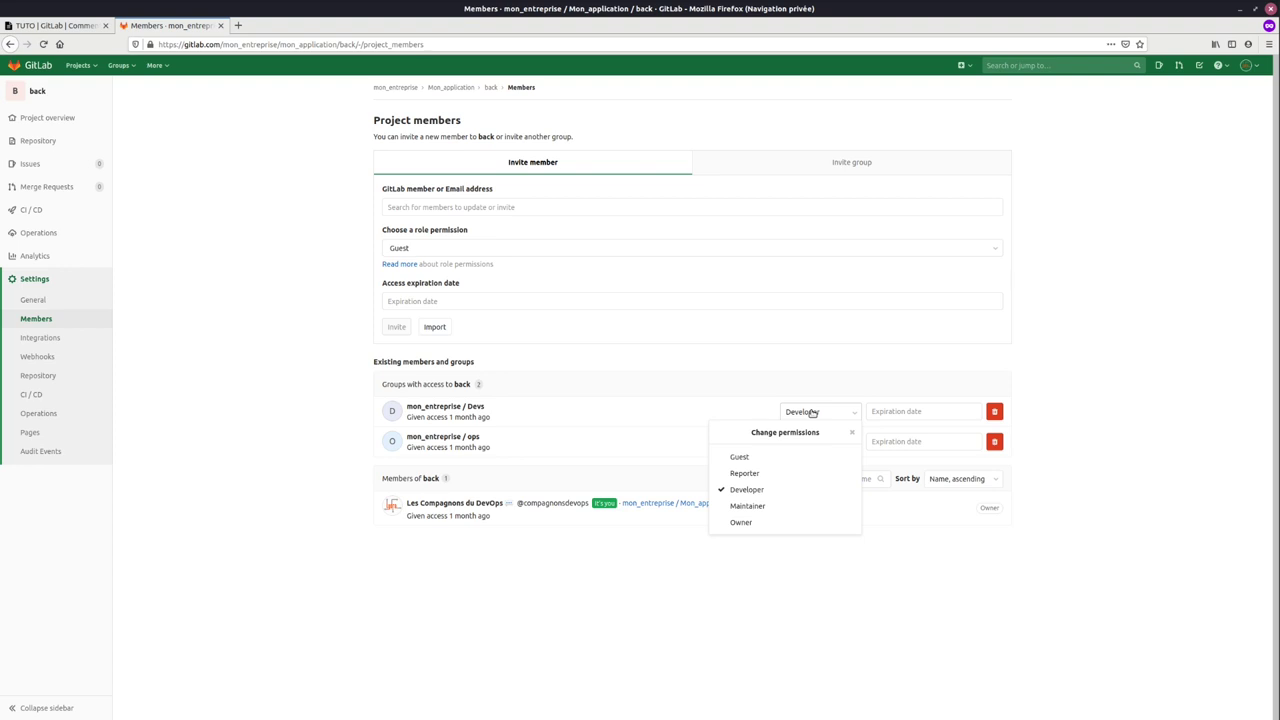
{"action": "left_click", "coordinate": [137, 385]}
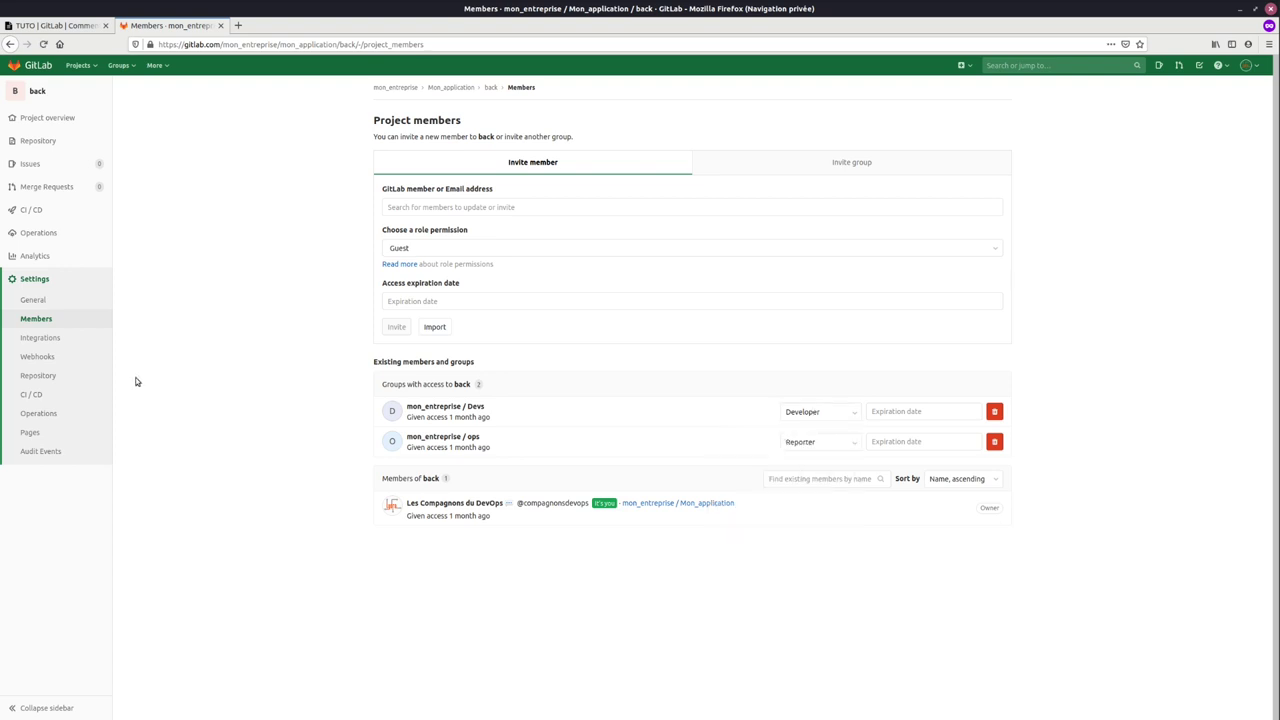
In the project's repository settings, keep master as the default branch and save the changes
{"action": "left_click", "coordinate": [44, 377]}
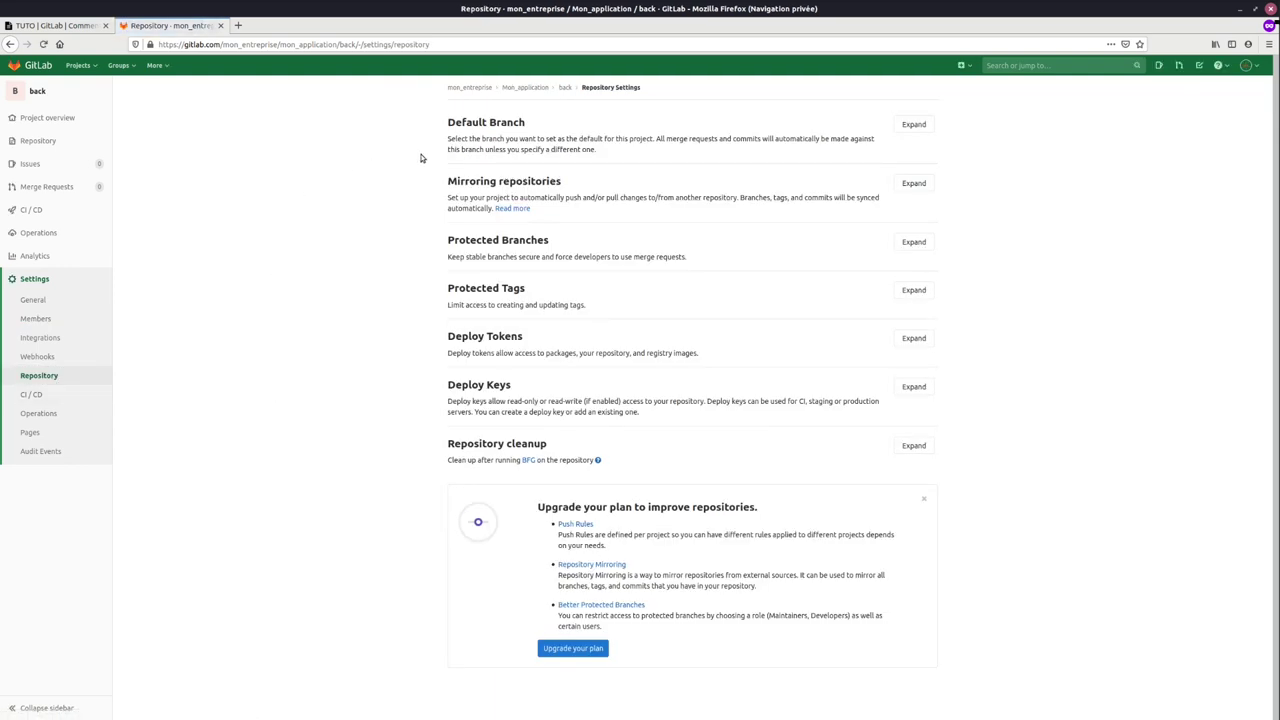
{"action": "left_click", "coordinate": [915, 124]}
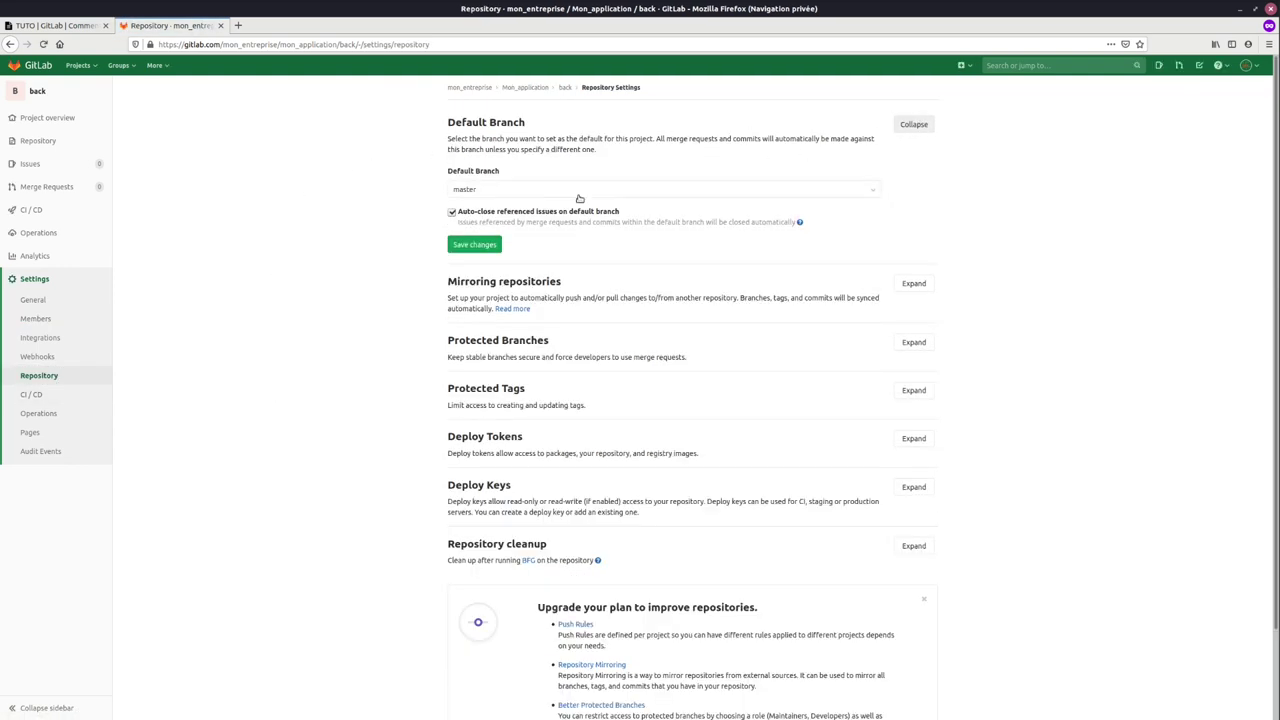
{"action": "left_click", "coordinate": [492, 192]}
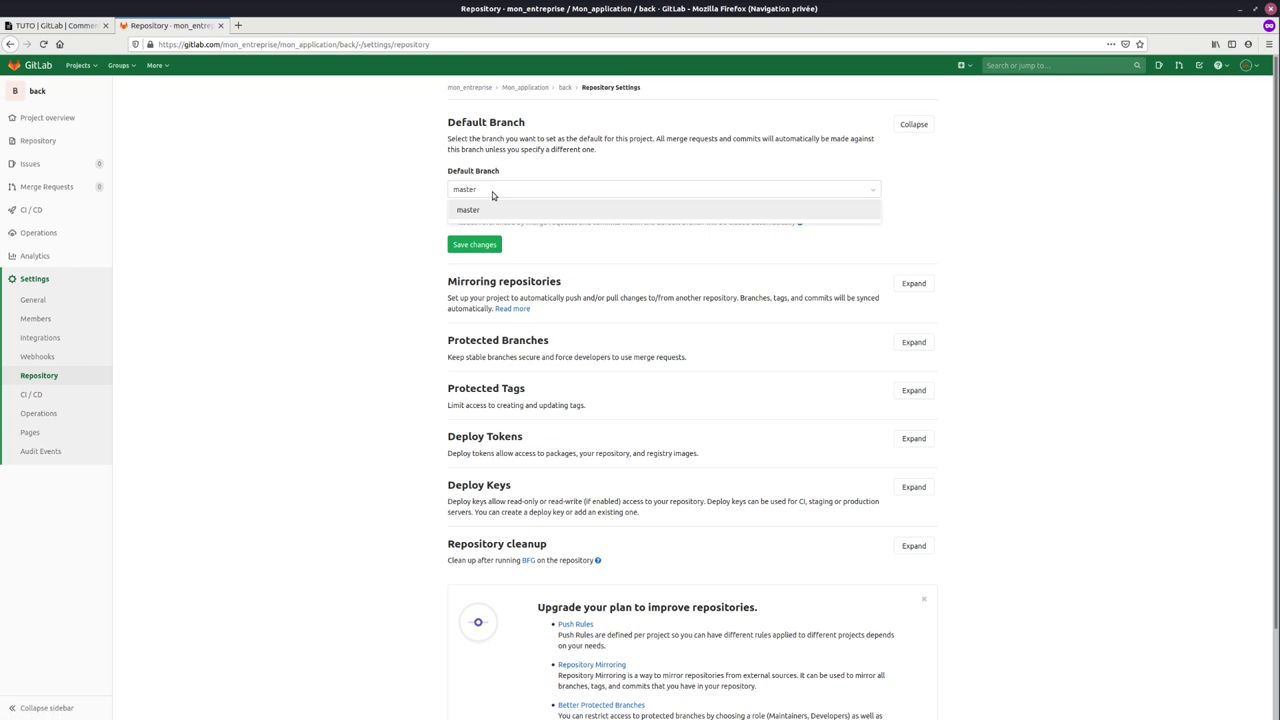
{"action": "left_click", "coordinate": [389, 207]}
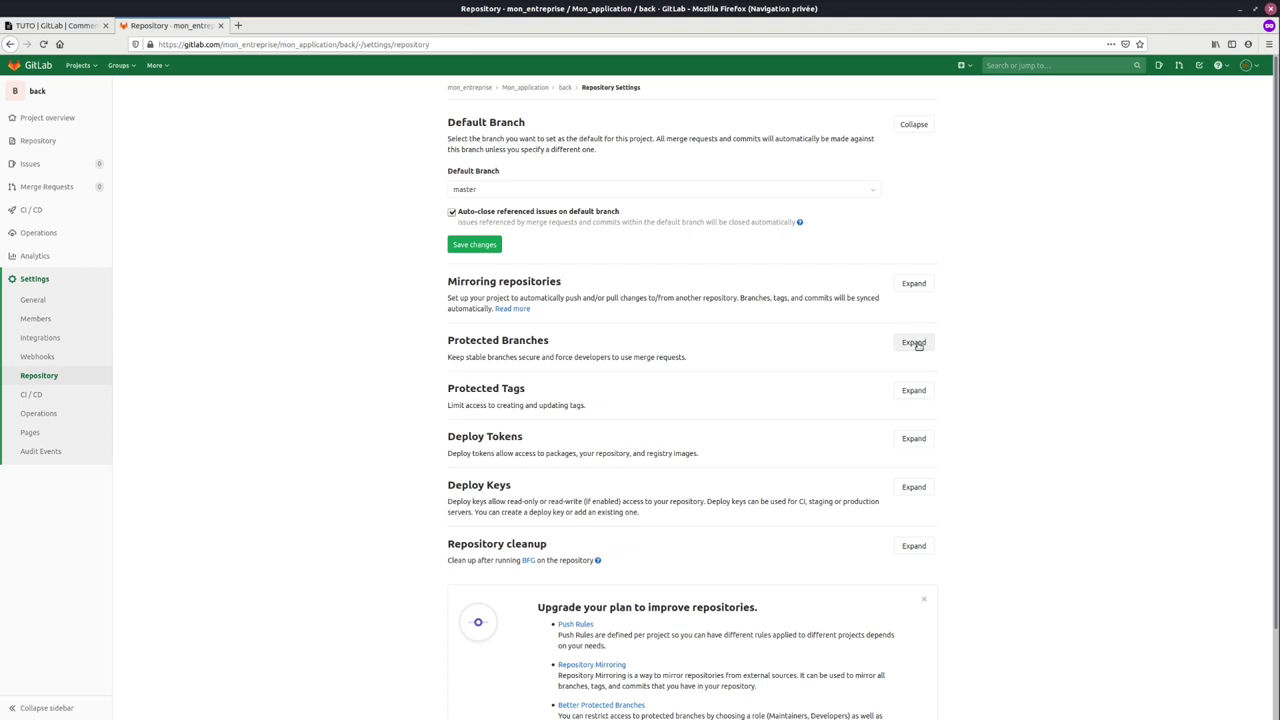
{"action": "left_click", "coordinate": [464, 244]}
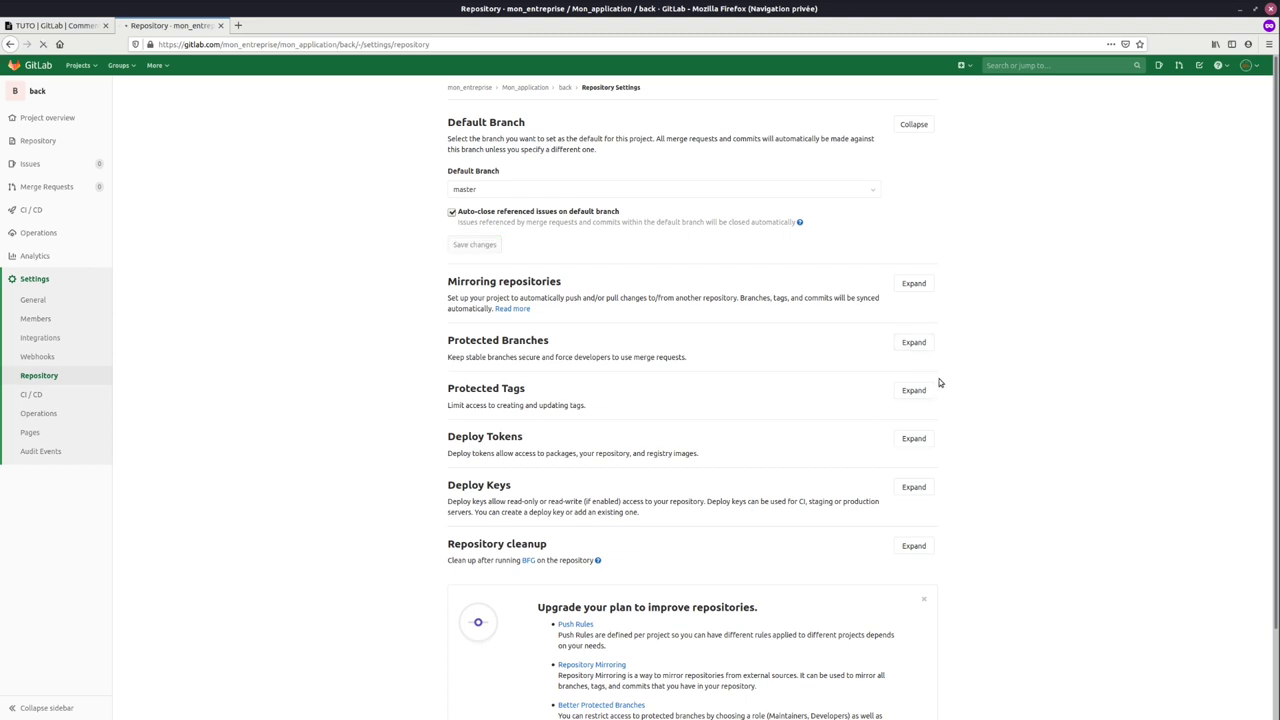
Protect the master branch, allowing Maintainers to merge and No one to push
{"action": "left_click", "coordinate": [913, 276]}
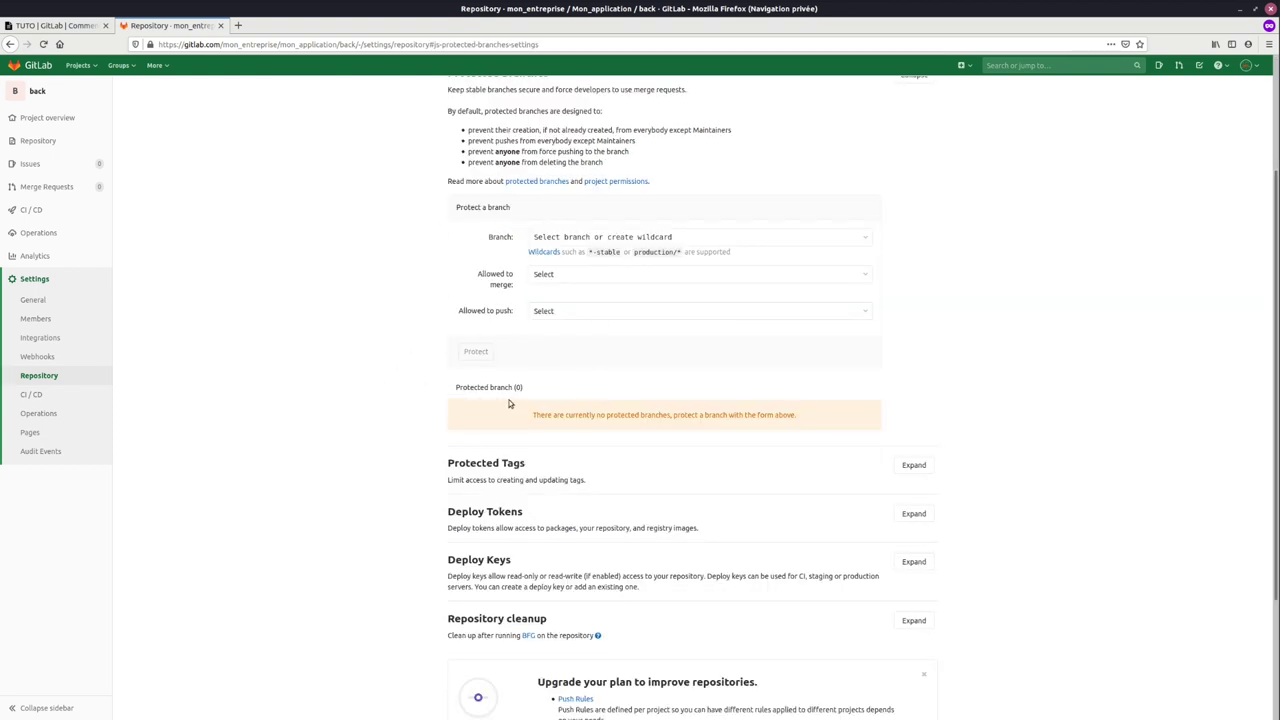
{"action": "left_click", "coordinate": [594, 239]}
{"action": "left_click", "coordinate": [565, 282]}
{"action": "left_click", "coordinate": [577, 281]}
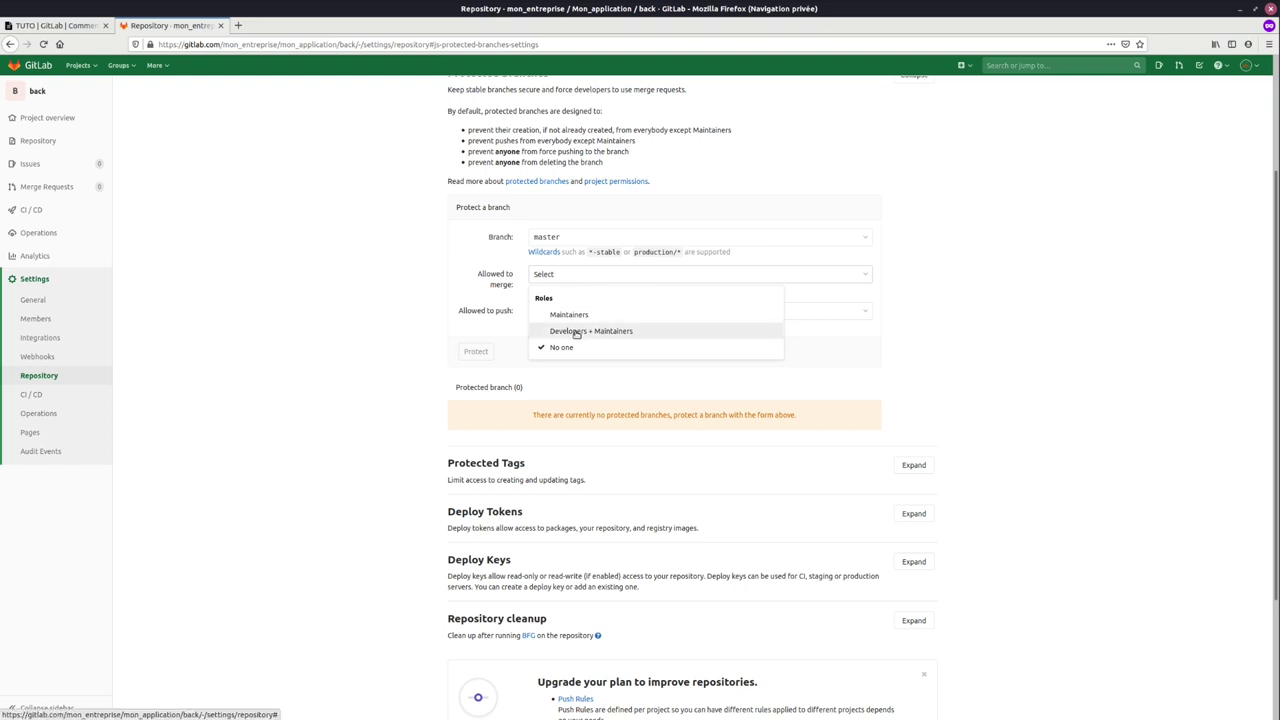
{"action": "left_click", "coordinate": [580, 315]}
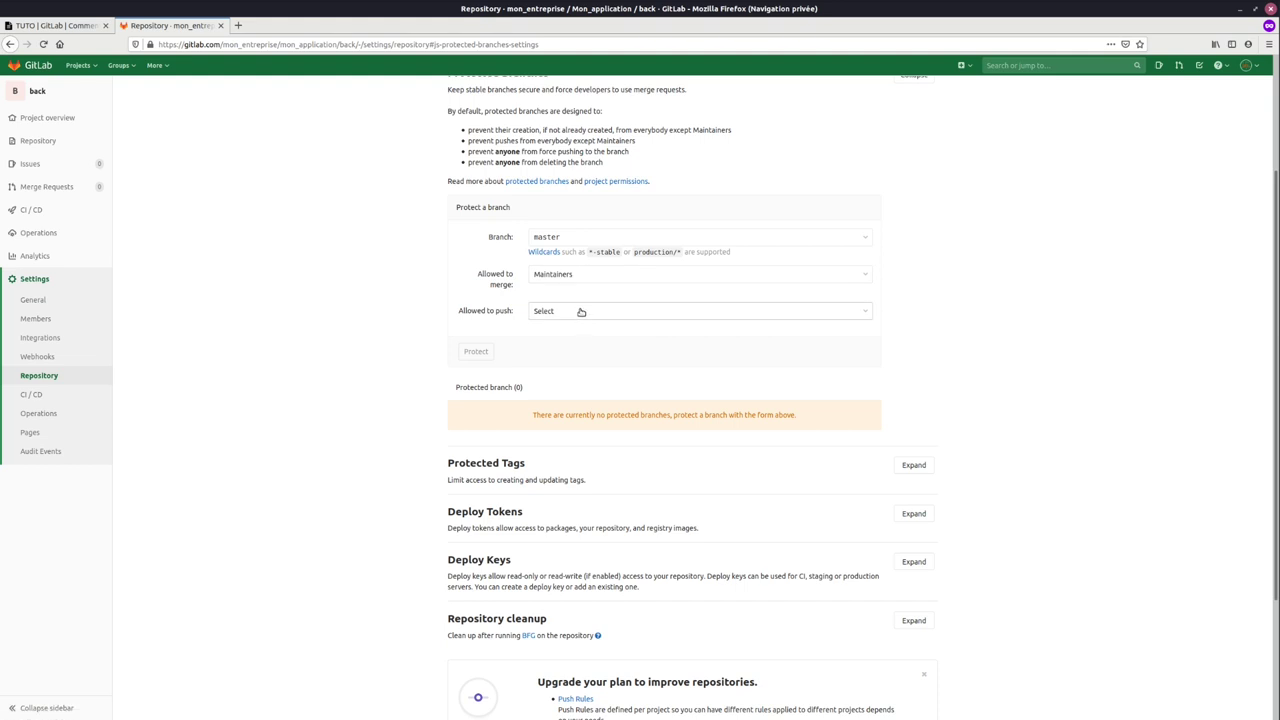
{"action": "left_click", "coordinate": [581, 312]}
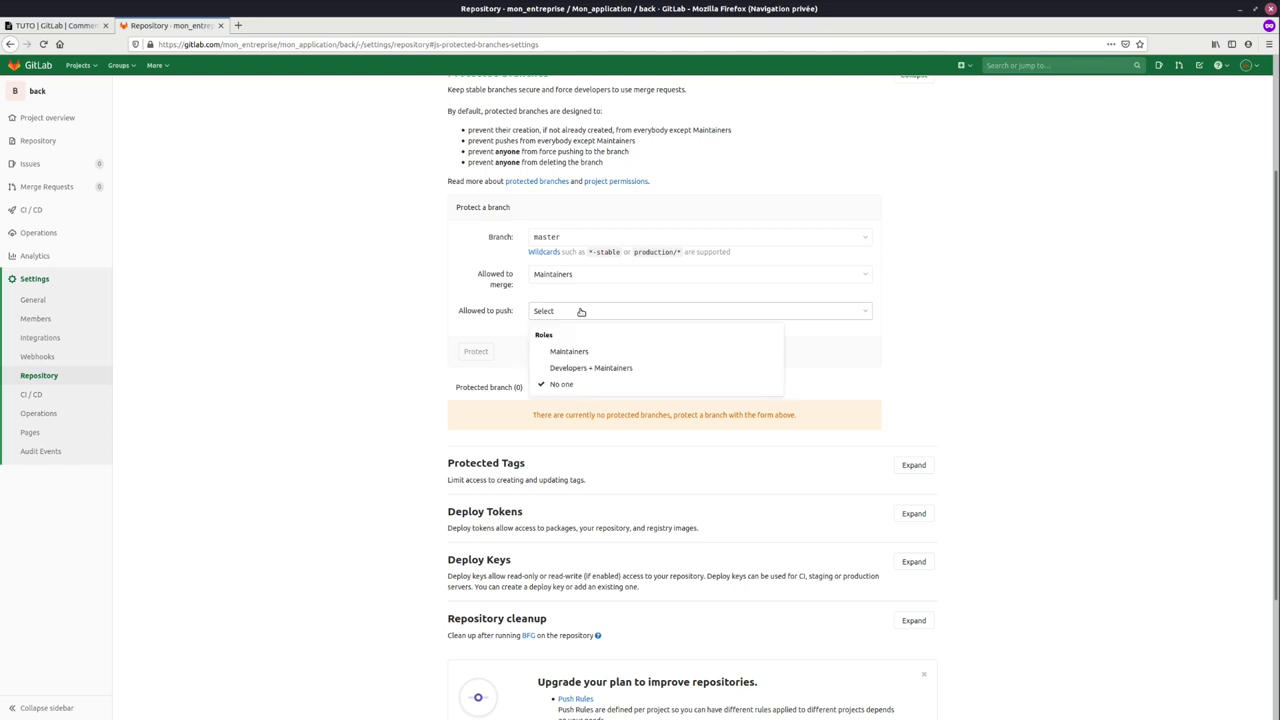
{"action": "left_click", "coordinate": [569, 384]}
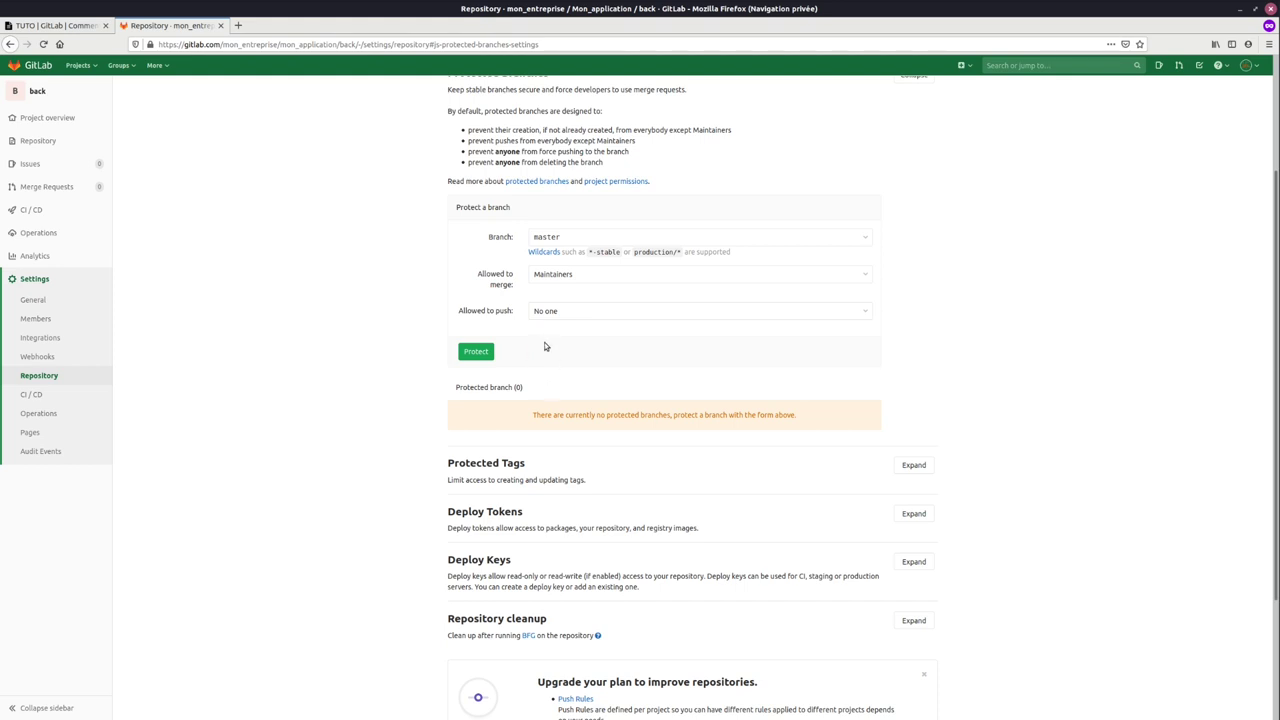
{"action": "left_click", "coordinate": [485, 354]}
{"action": "left_click", "coordinate": [485, 353]}
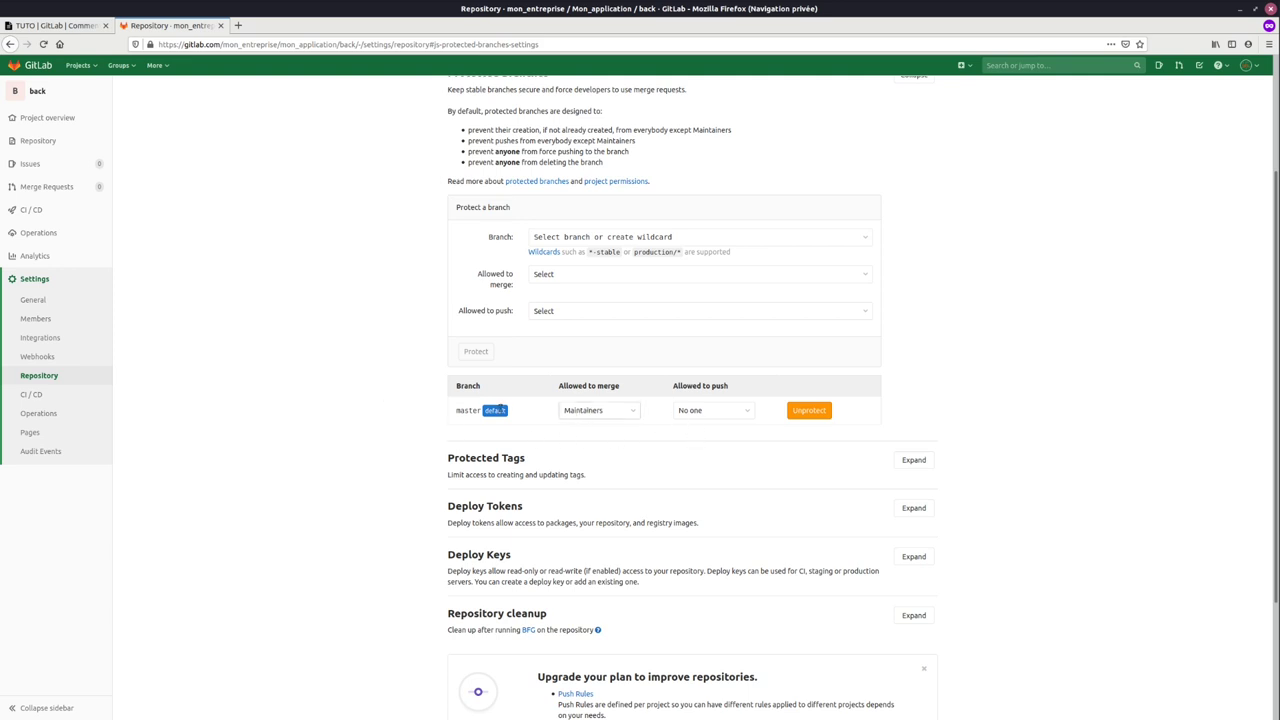
Switch to VSCodium and create a file named .gitlab-ci.yml in the back folder
{"action": "key", "text": "alt+Tab"}
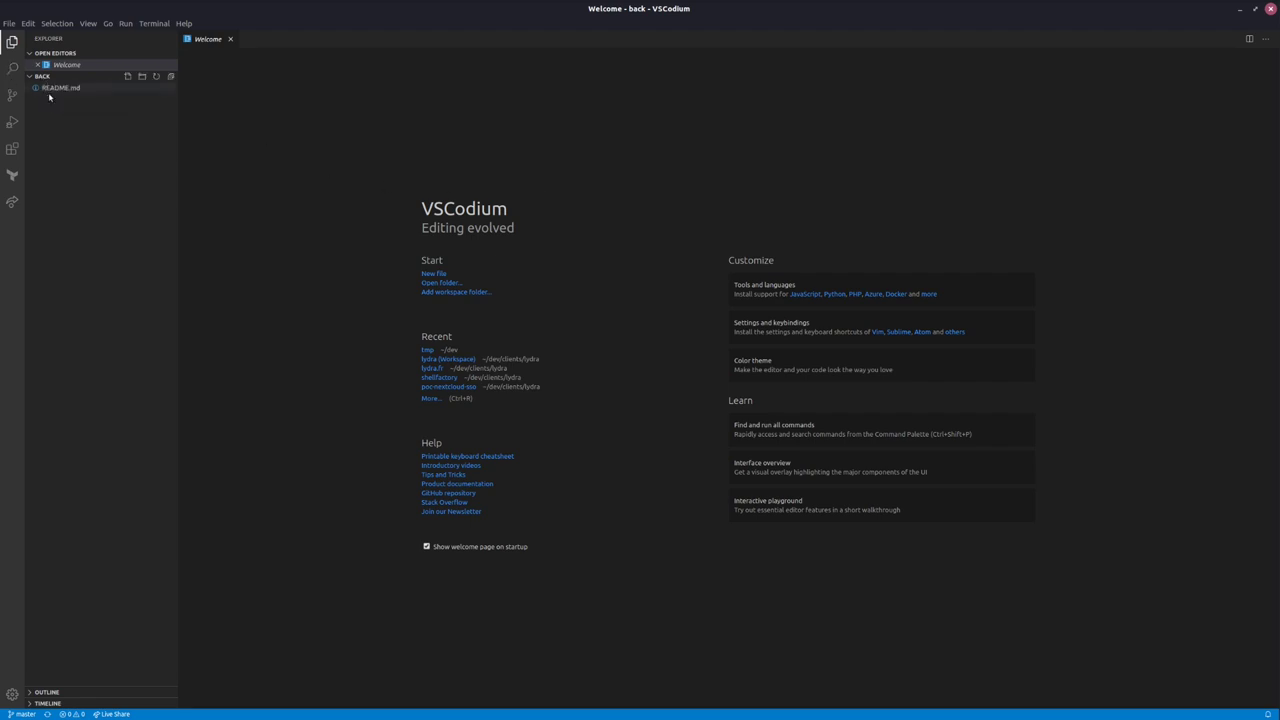
{"action": "right_click", "coordinate": [88, 131]}
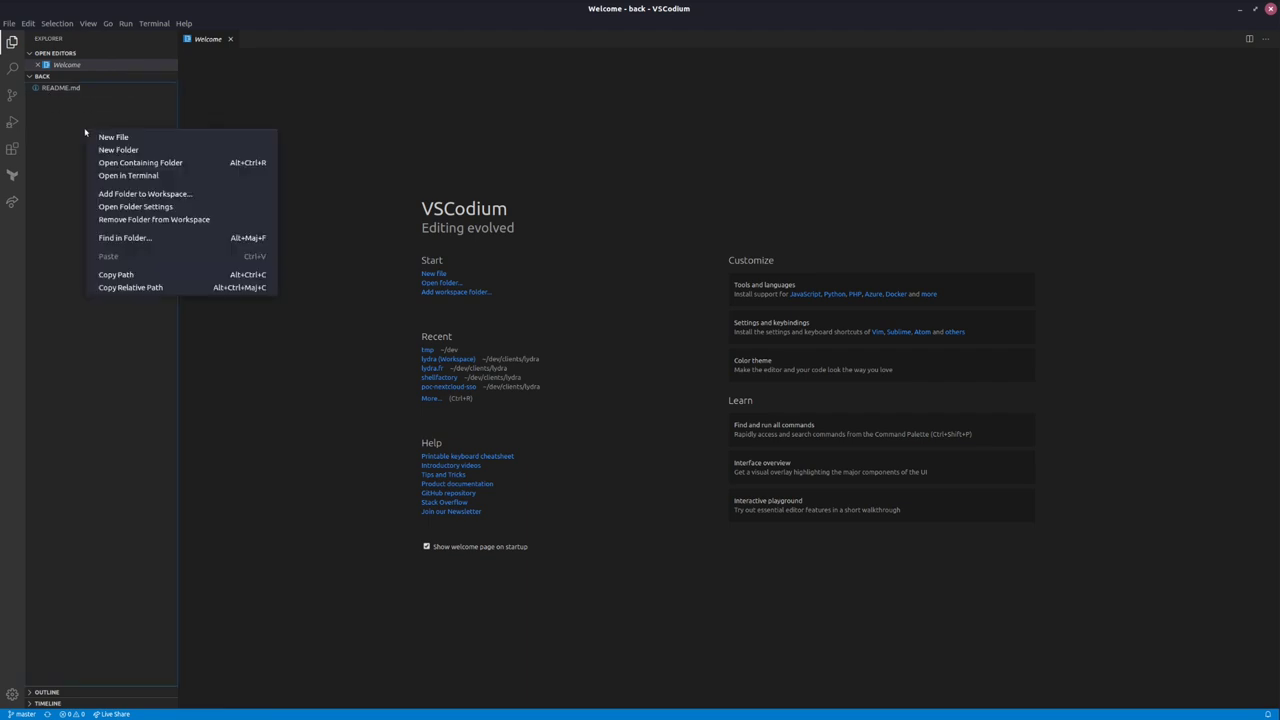
{"action": "left_click", "coordinate": [108, 138]}
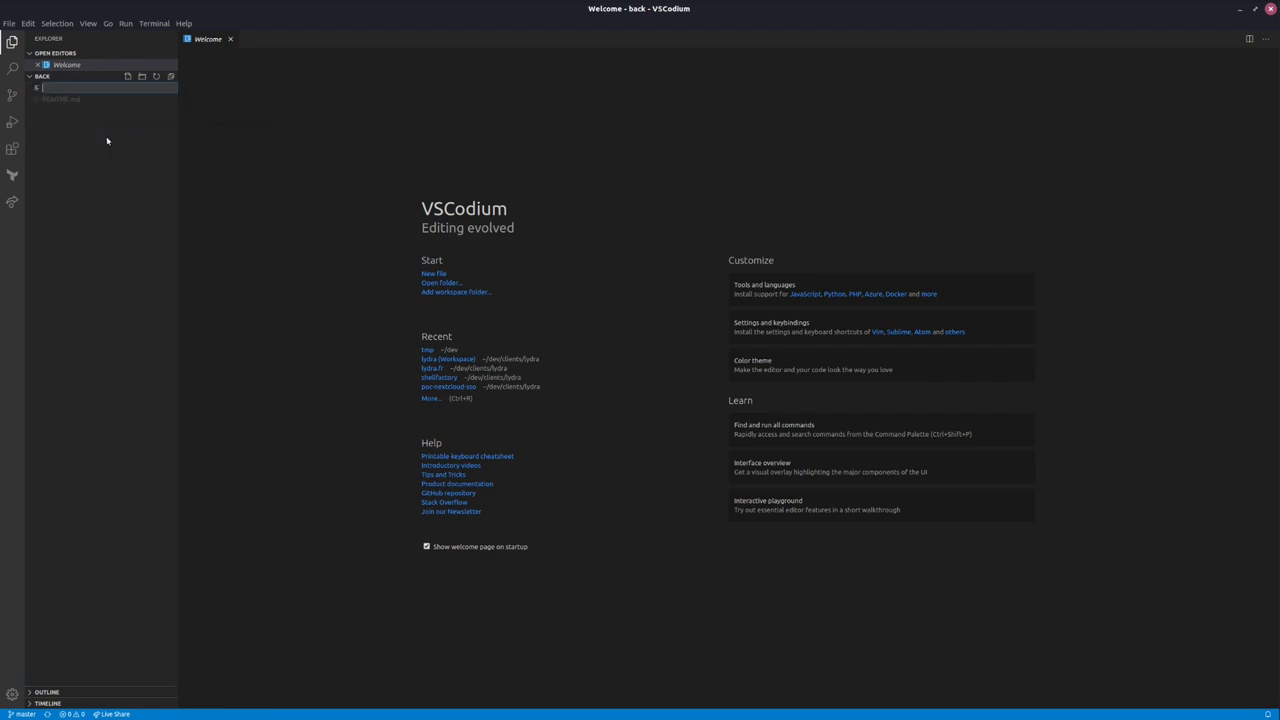
{"action": "type", "text": ".gitlab-ci.yml"}
{"action": "key", "text": "Return"}
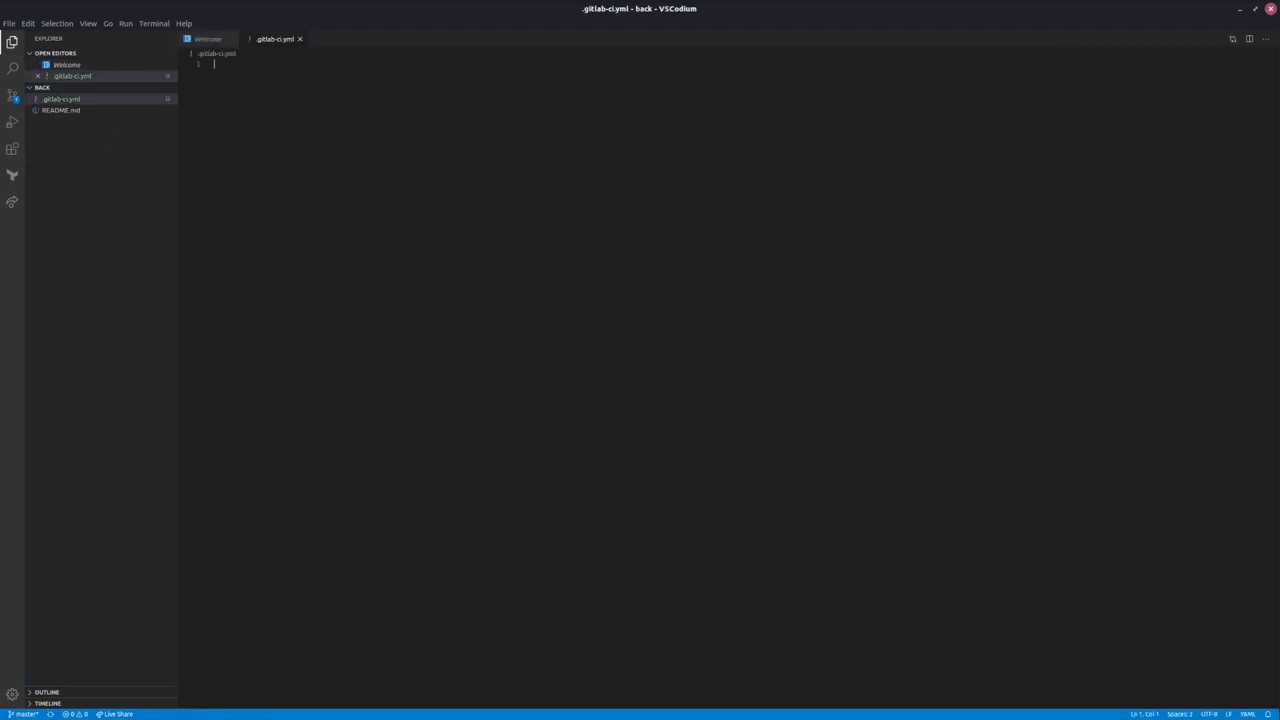
Write a pipeline in .gitlab-ci.yml with a "test" stage and a "test" job whose script runs "false", and save the file
{"action": "key", "text": "super"}
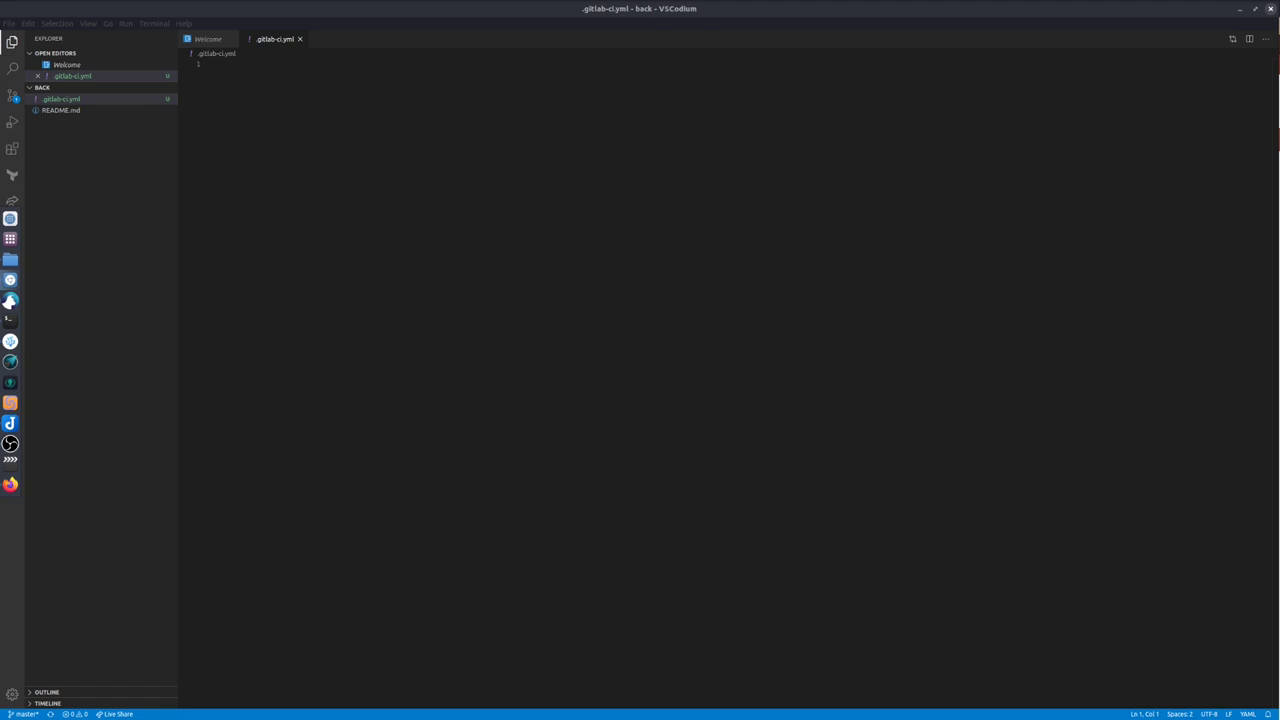
{"action": "left_click", "coordinate": [360, 106]}
{"action": "type", "text": "stages:"}
{"action": "key", "text": "Return"}
{"action": "key", "text": "Return"}
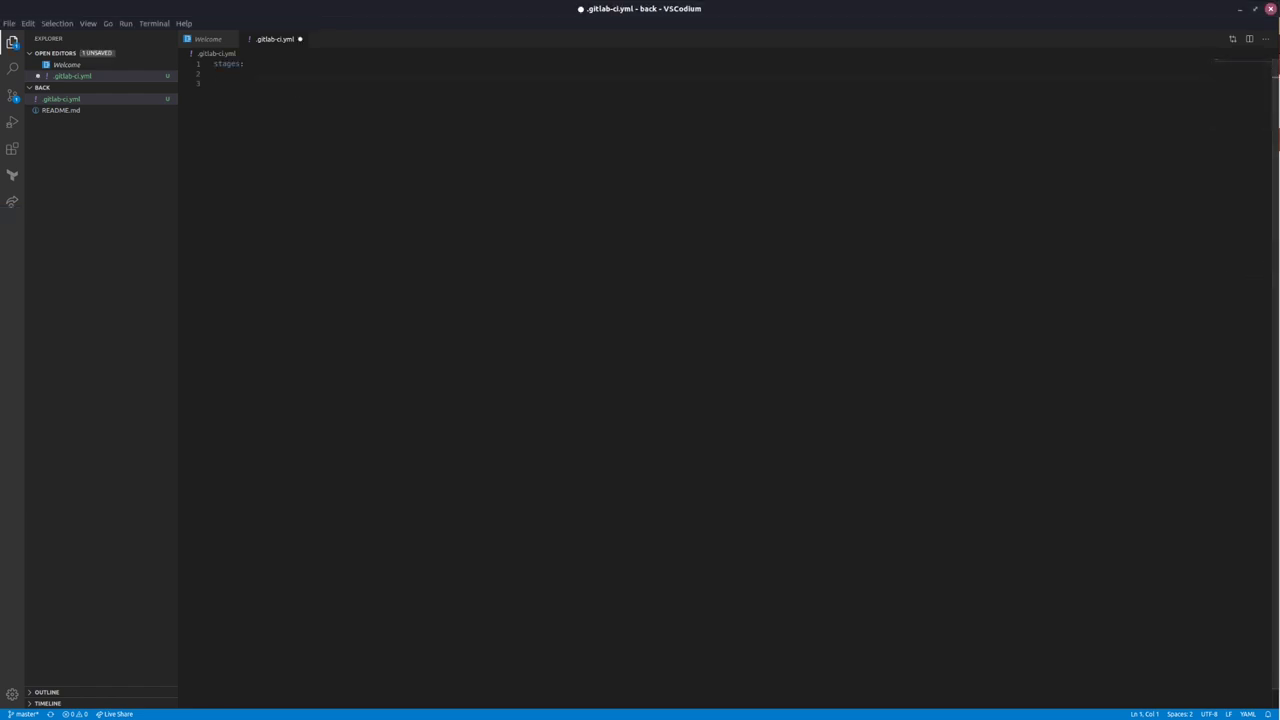
{"action": "key", "text": "super"}
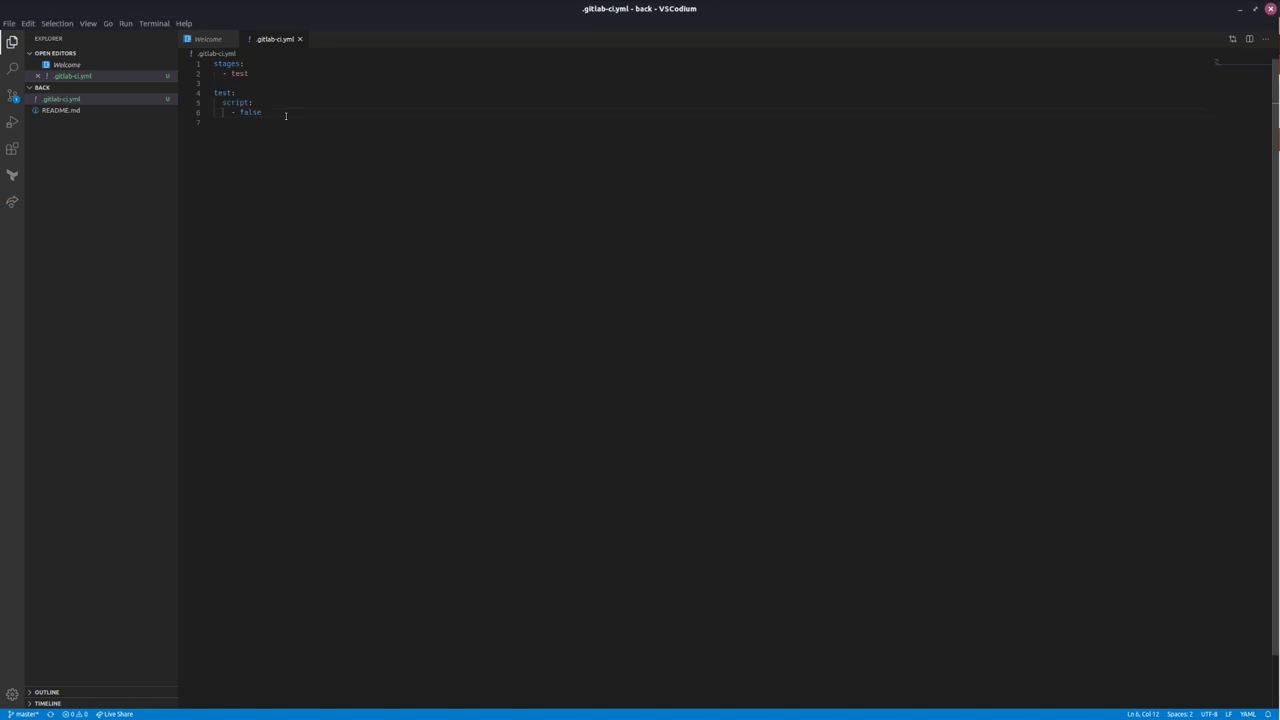
Switch to the terminal, stage .gitlab-ci.yml and commit it on master with the message "init ci"
{"action": "key", "text": "alt+Tab"}
{"action": "key", "text": "alt+Tab"}
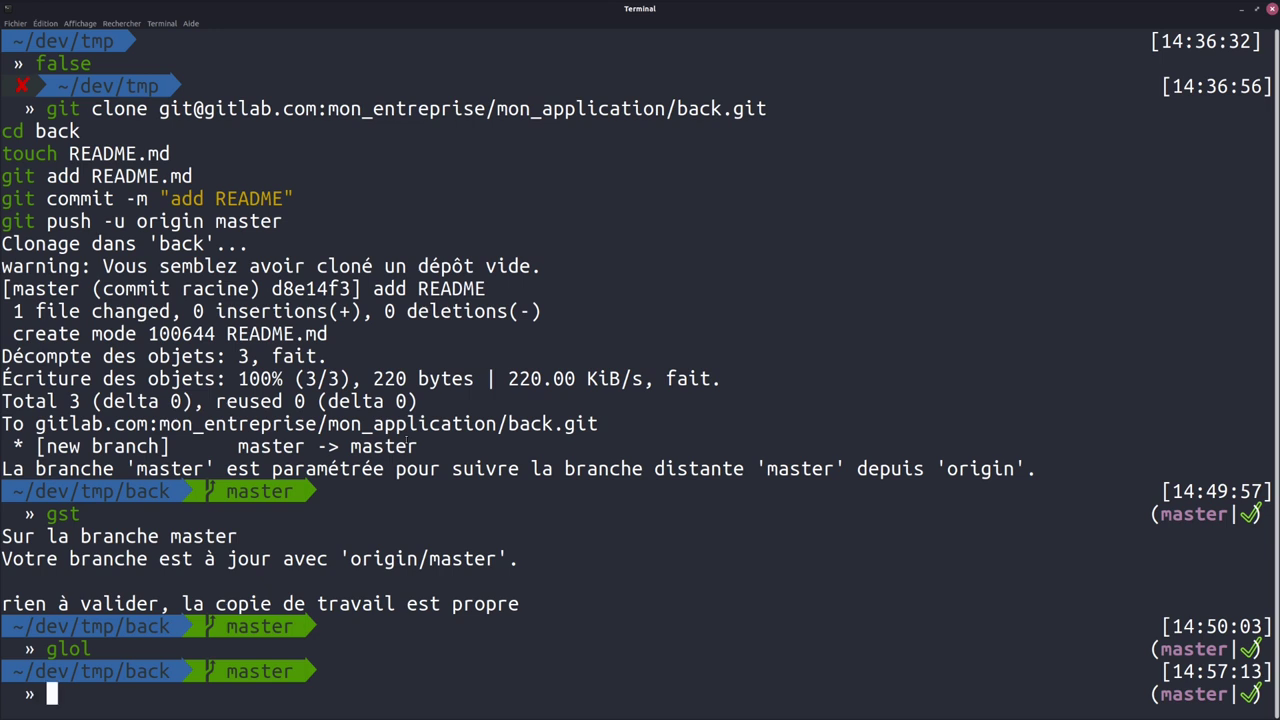
{"action": "key", "text": "ctrl+l"}
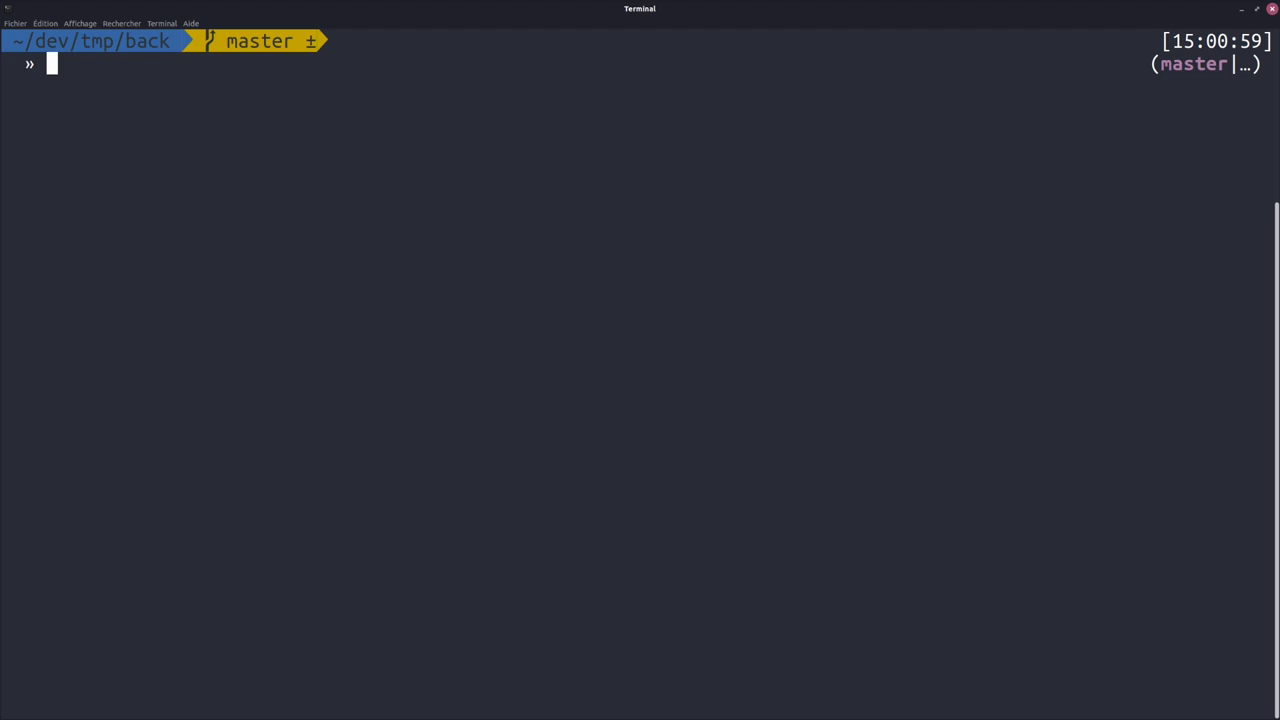
{"action": "type", "text": "ga ."}
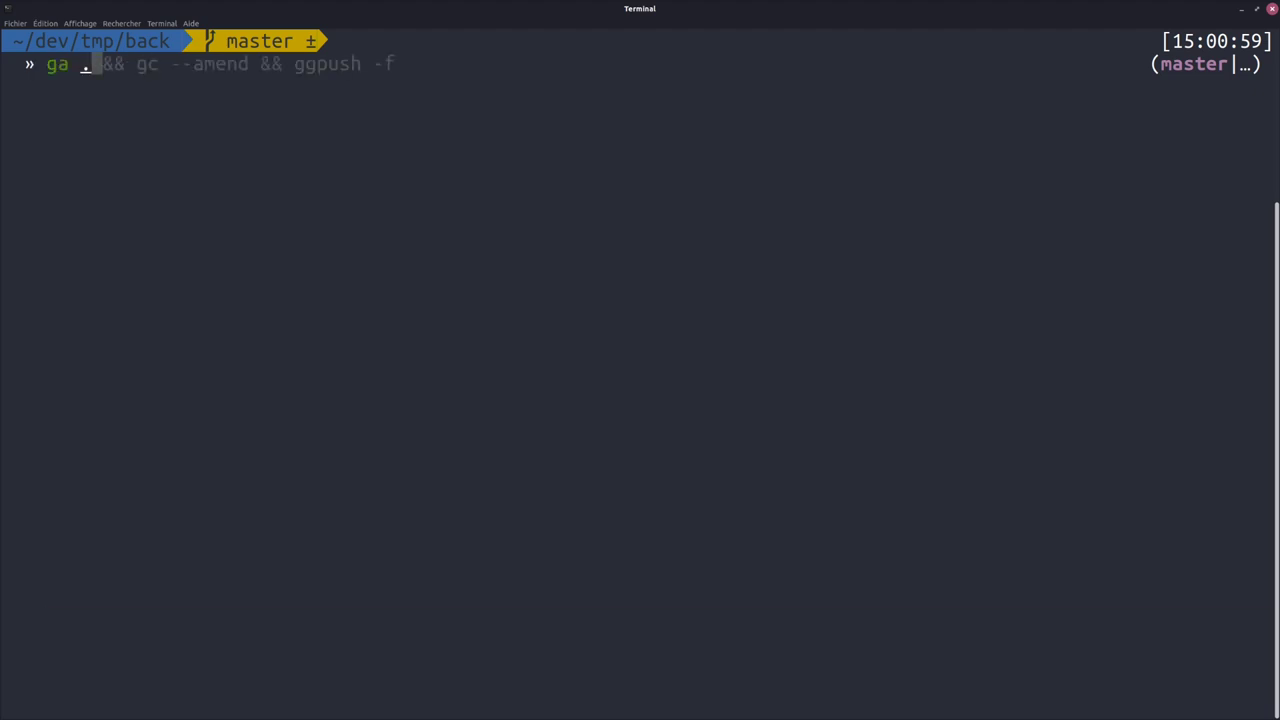
{"action": "key", "text": "Tab"}
{"action": "key", "text": "Return"}
{"action": "type", "text": "gc -m \""}
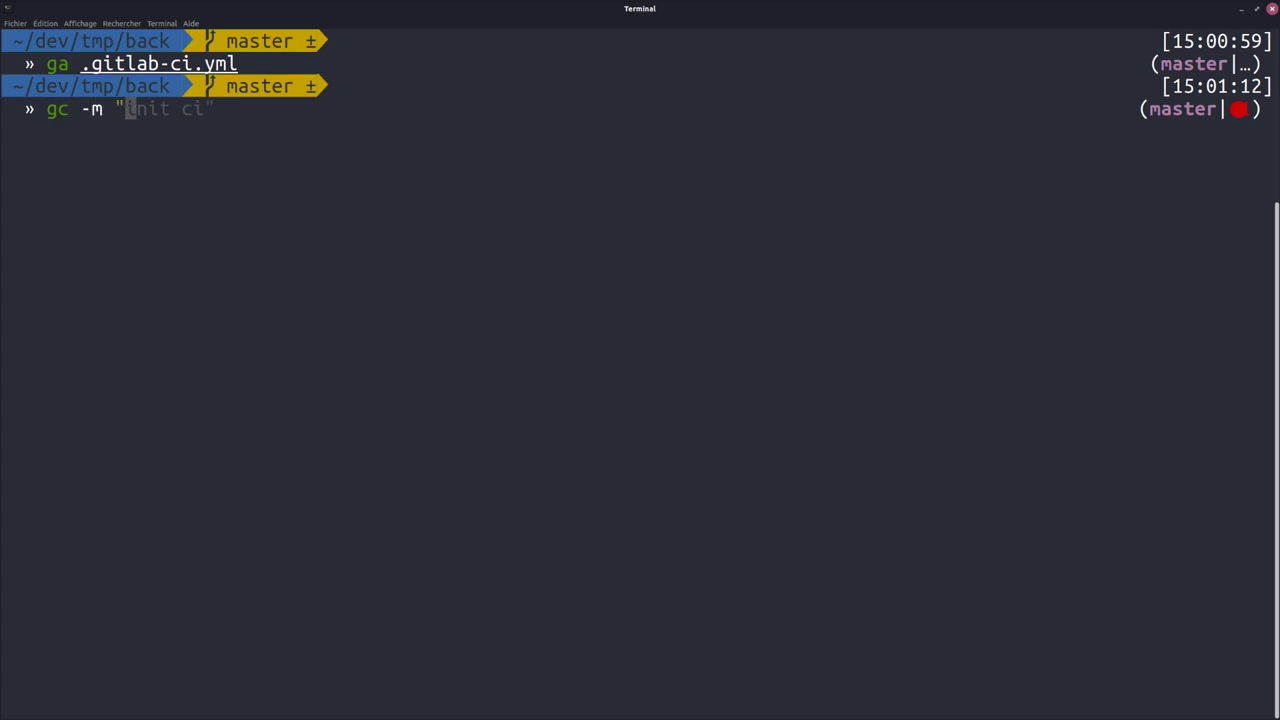
{"action": "key", "text": "Right"}
{"action": "key", "text": "Return"}
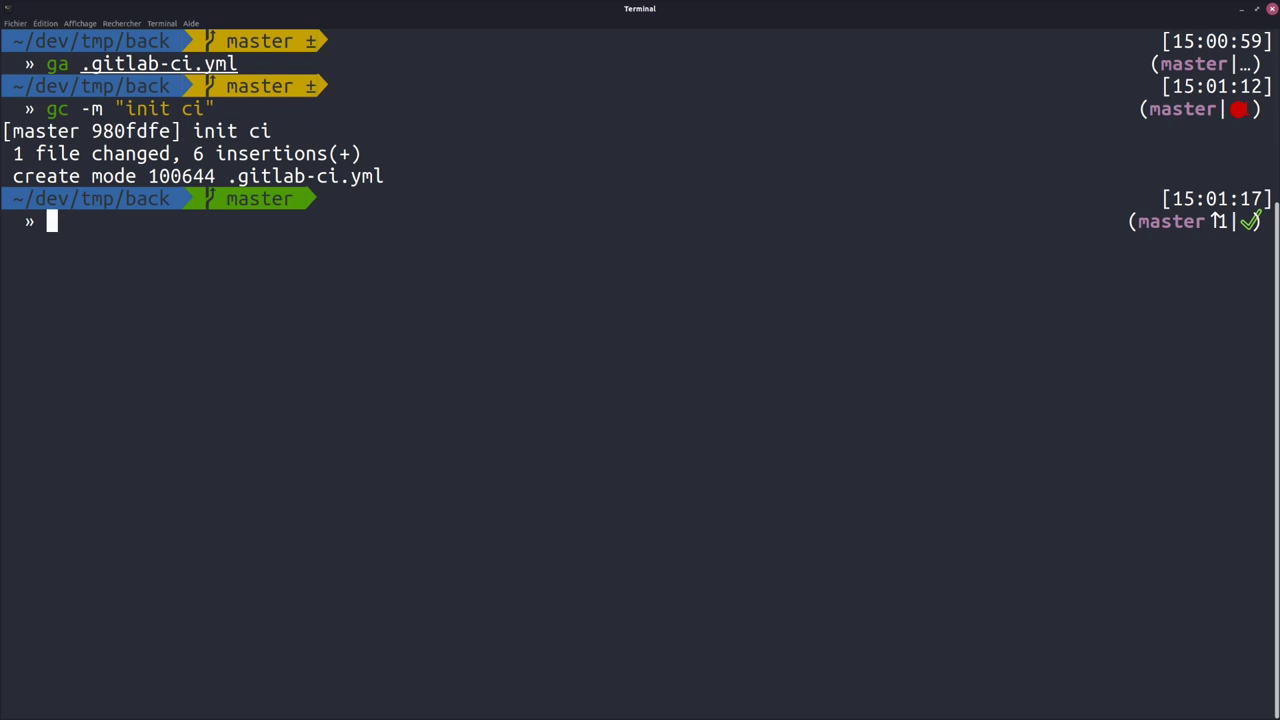
Try to push the local master commit to GitLab with ggpush and read the remote's response
{"action": "type", "text": "ggpush"}
{"action": "key", "text": "Return"}
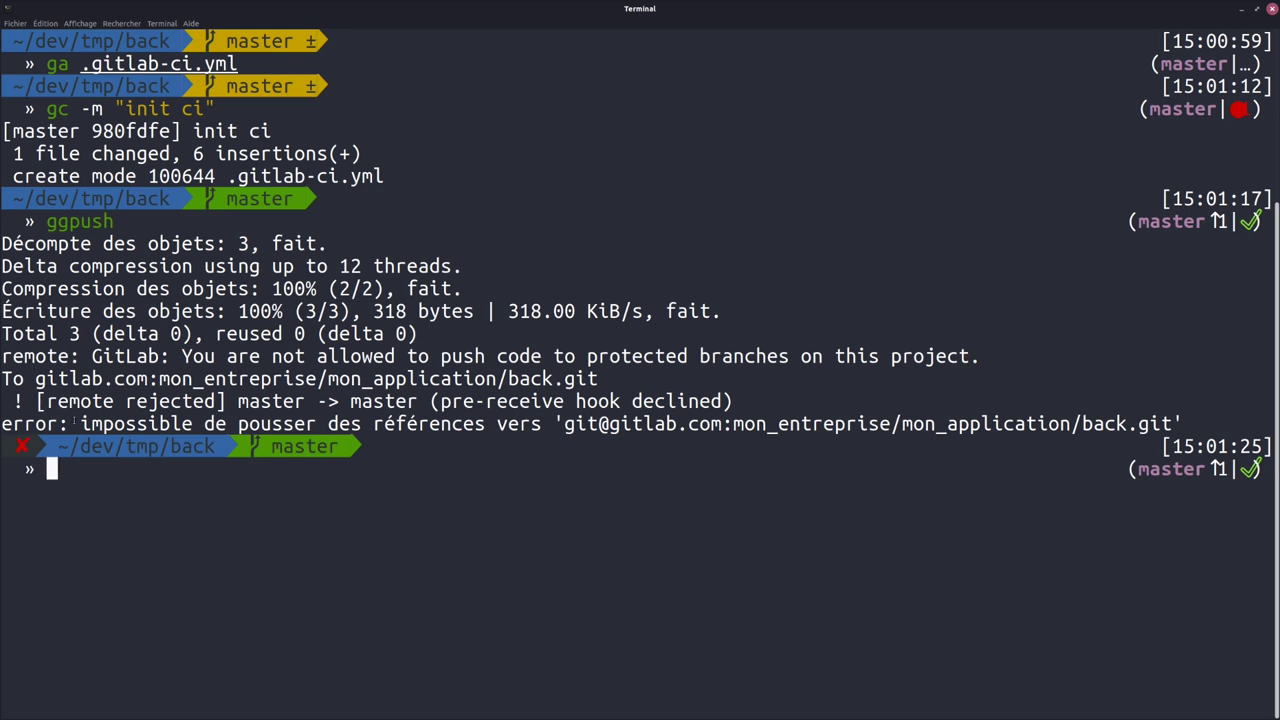
{"action": "left_click_drag", "start_coordinate": [80, 424], "coordinate": [1182, 424]}
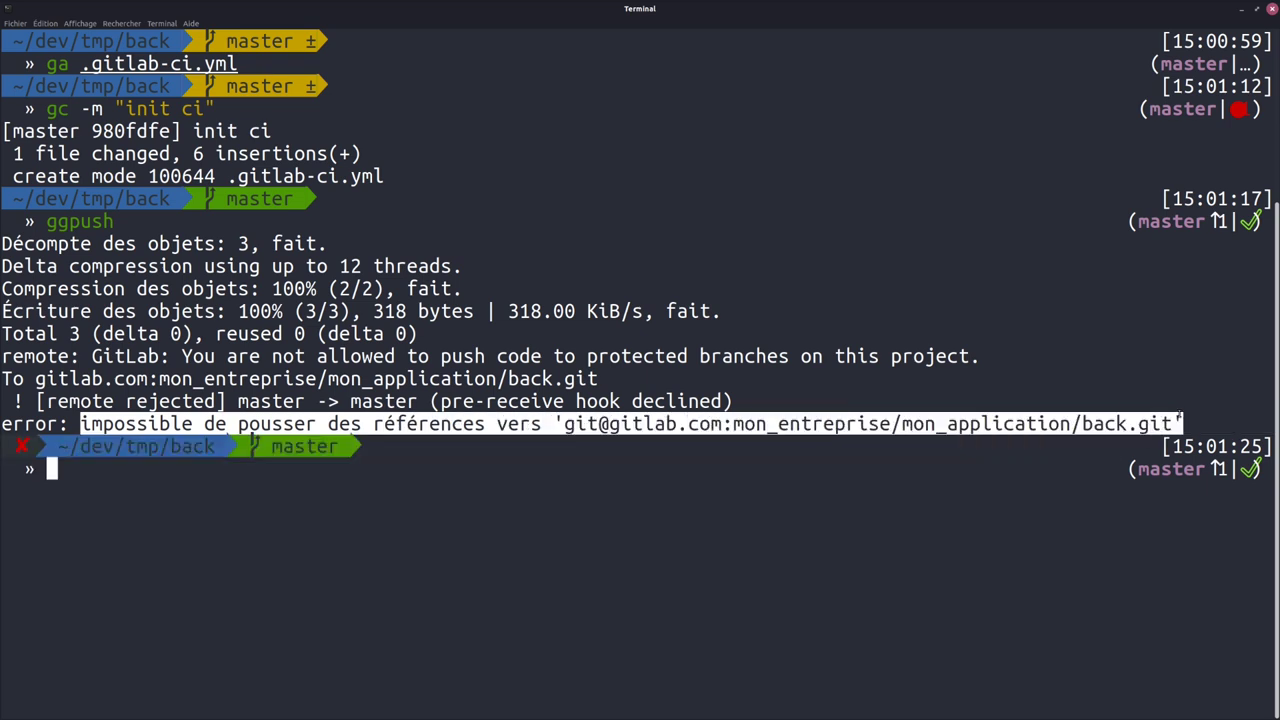
{"action": "left_click_drag", "start_coordinate": [1010, 364], "coordinate": [4, 358]}
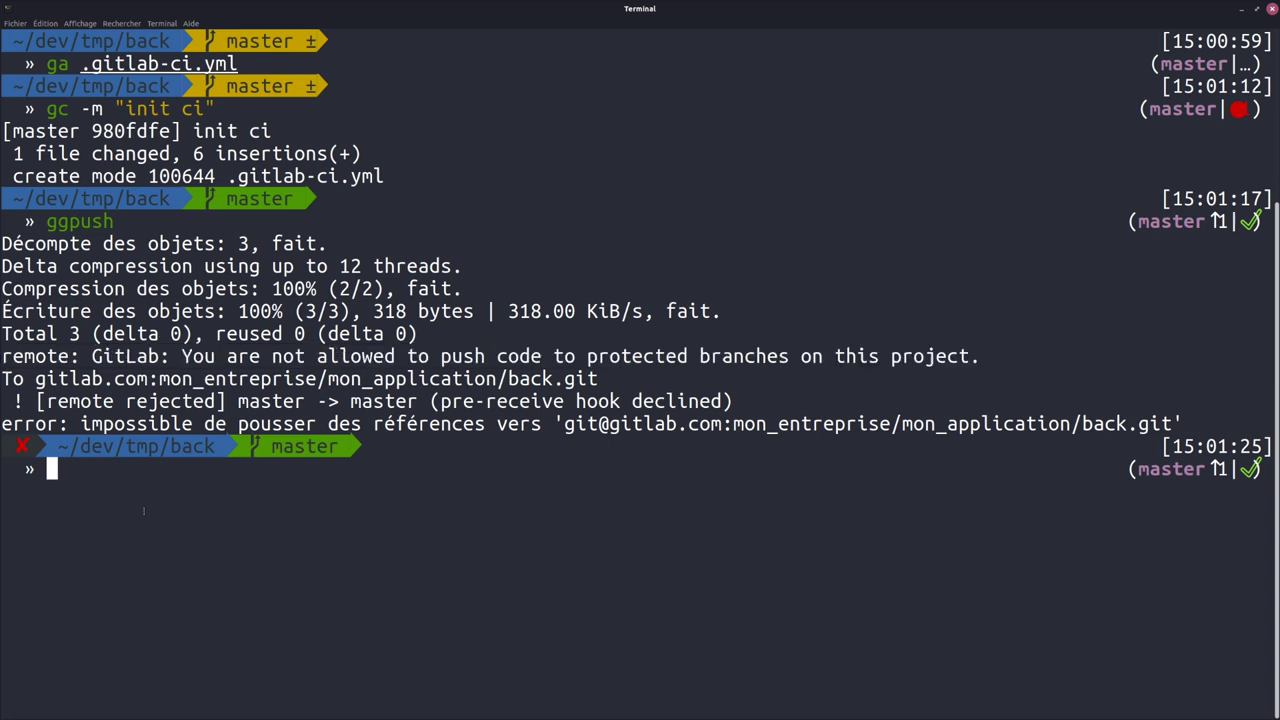
Display the commit log with glol and compare the positions of HEAD -> master and origin/master
{"action": "type", "text": "glol"}
{"action": "key", "text": "Return"}
{"action": "left_click_drag", "start_coordinate": [150, 672], "coordinate": [292, 672]}
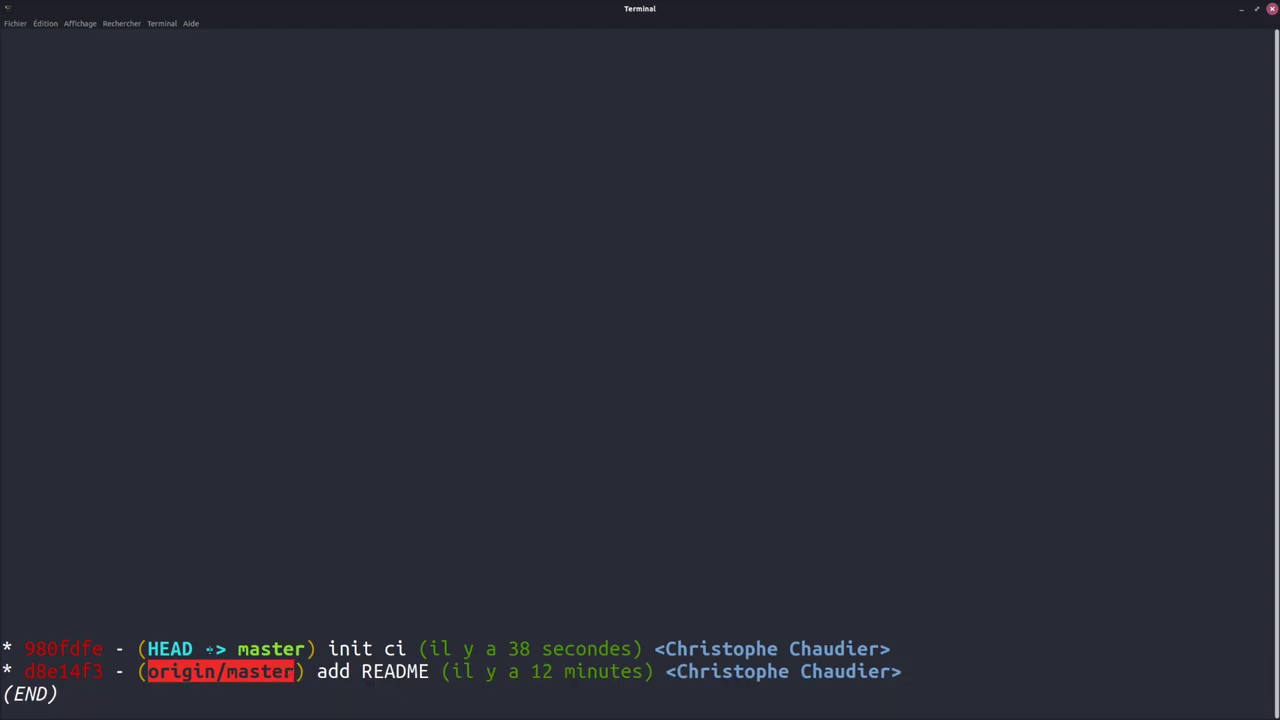
{"action": "left_click_drag", "start_coordinate": [148, 648], "coordinate": [302, 648]}
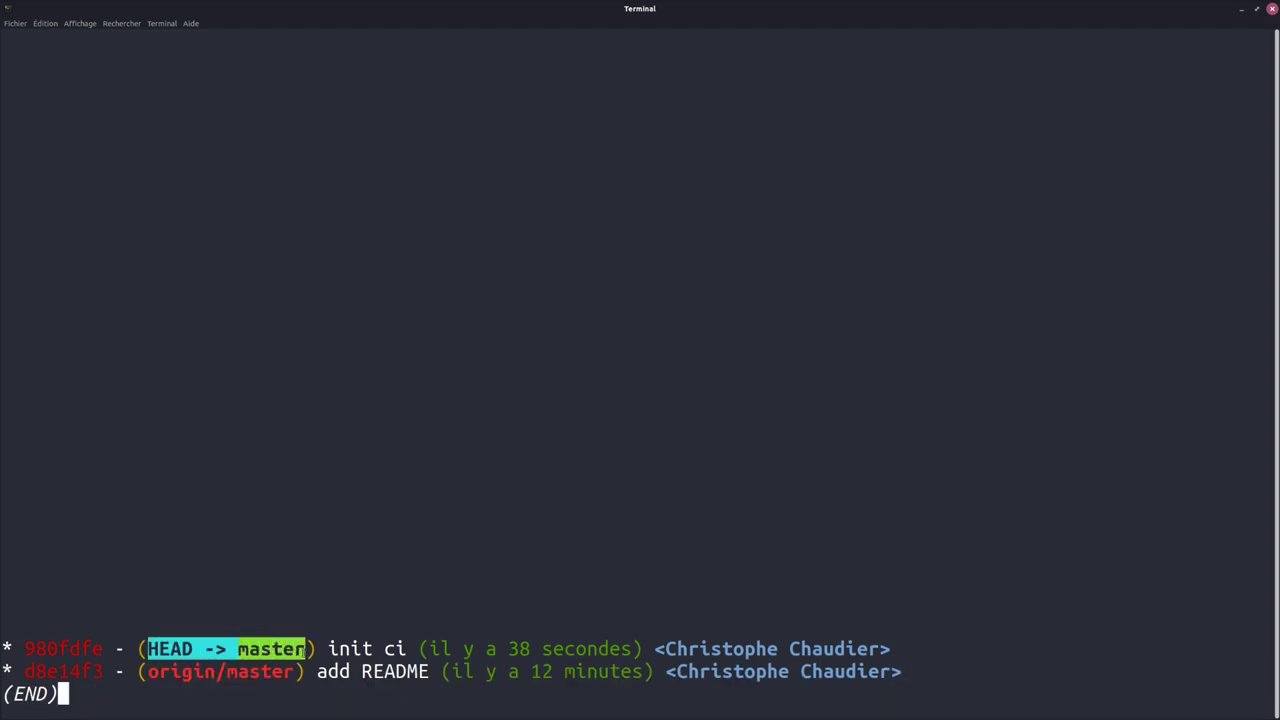
Switch back to GitLab in Firefox and look through the back project's remaining settings, including Pages and Audit Events
{"action": "key", "text": "alt+Tab"}
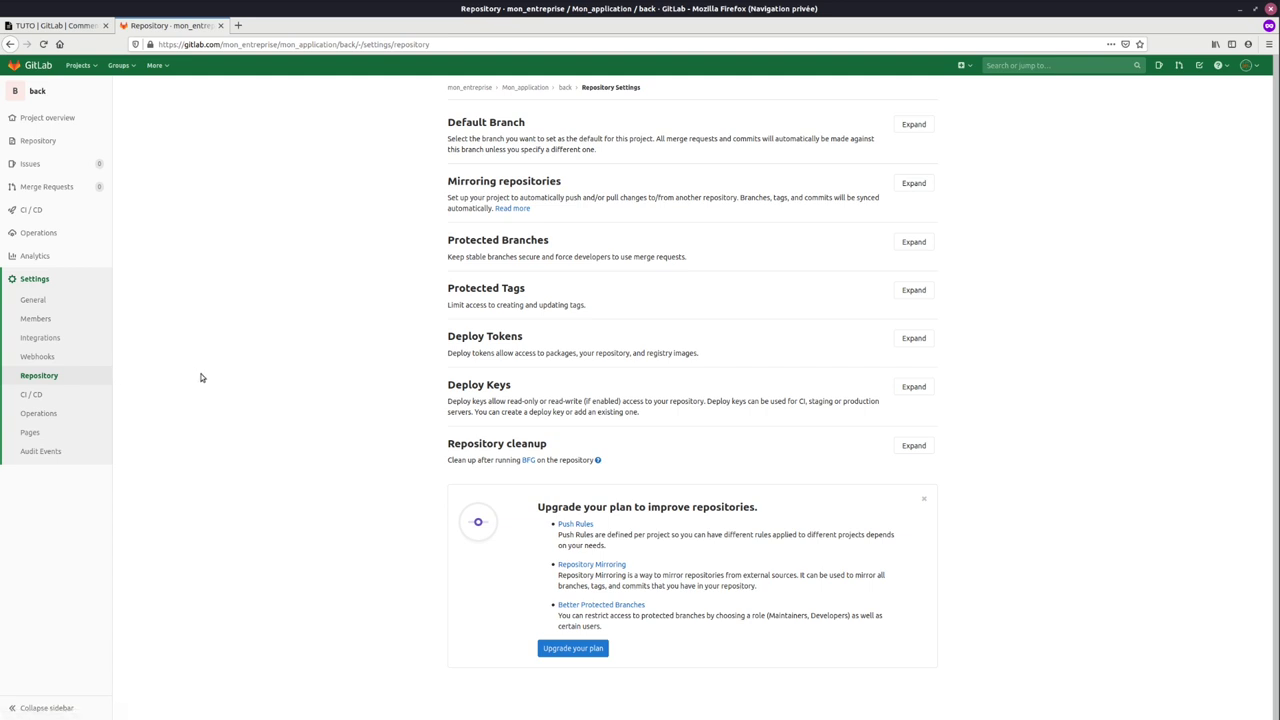
{"action": "left_click", "coordinate": [40, 413]}
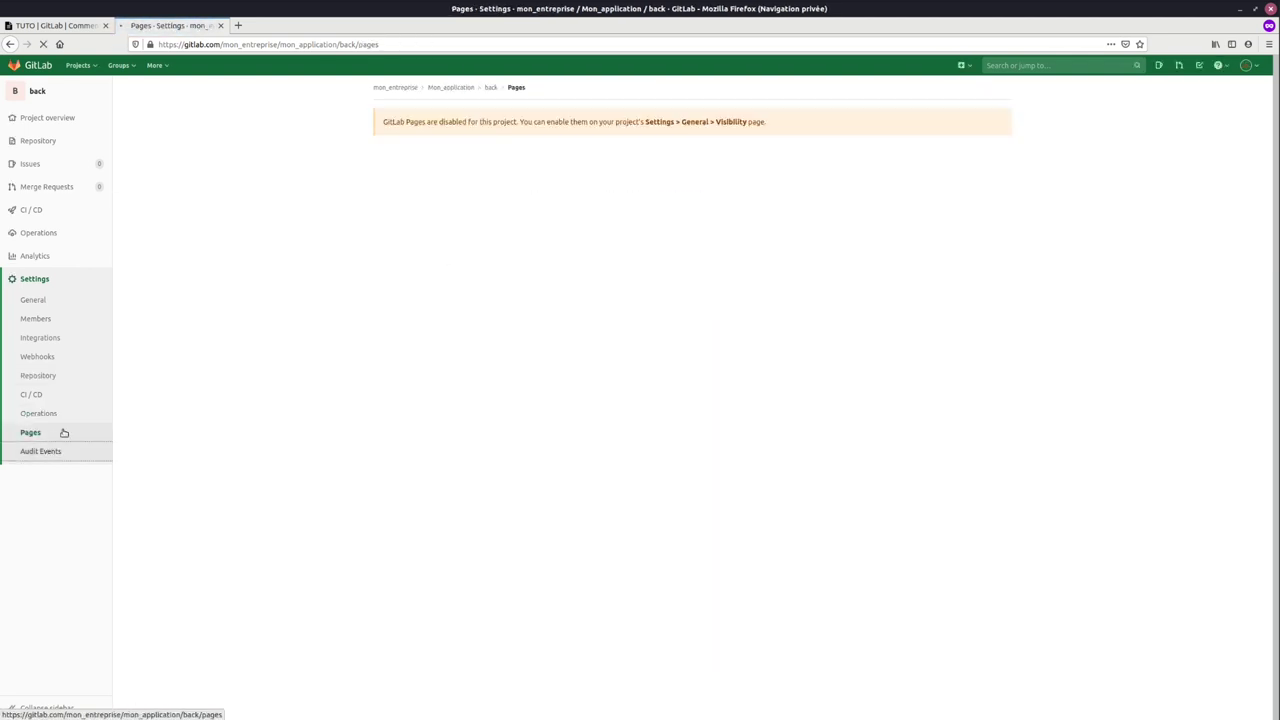
{"action": "mouse_move", "coordinate": [47, 264]}
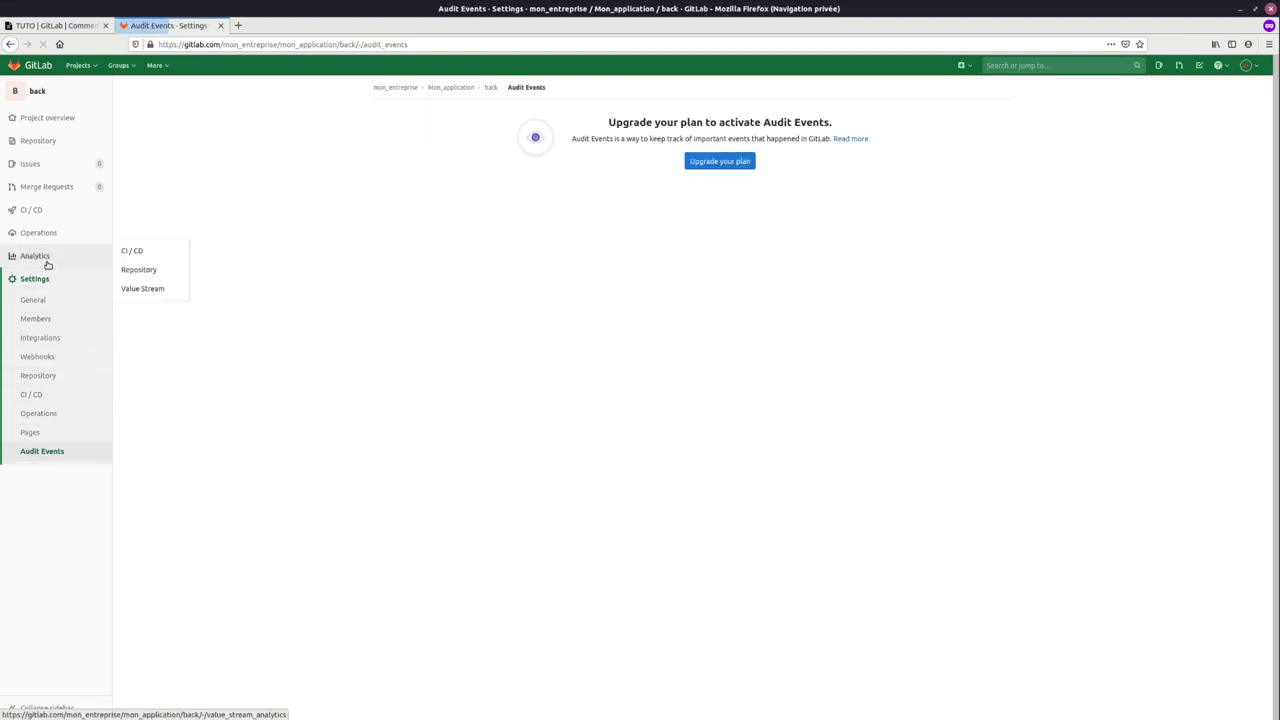
{"action": "mouse_move", "coordinate": [33, 209]}
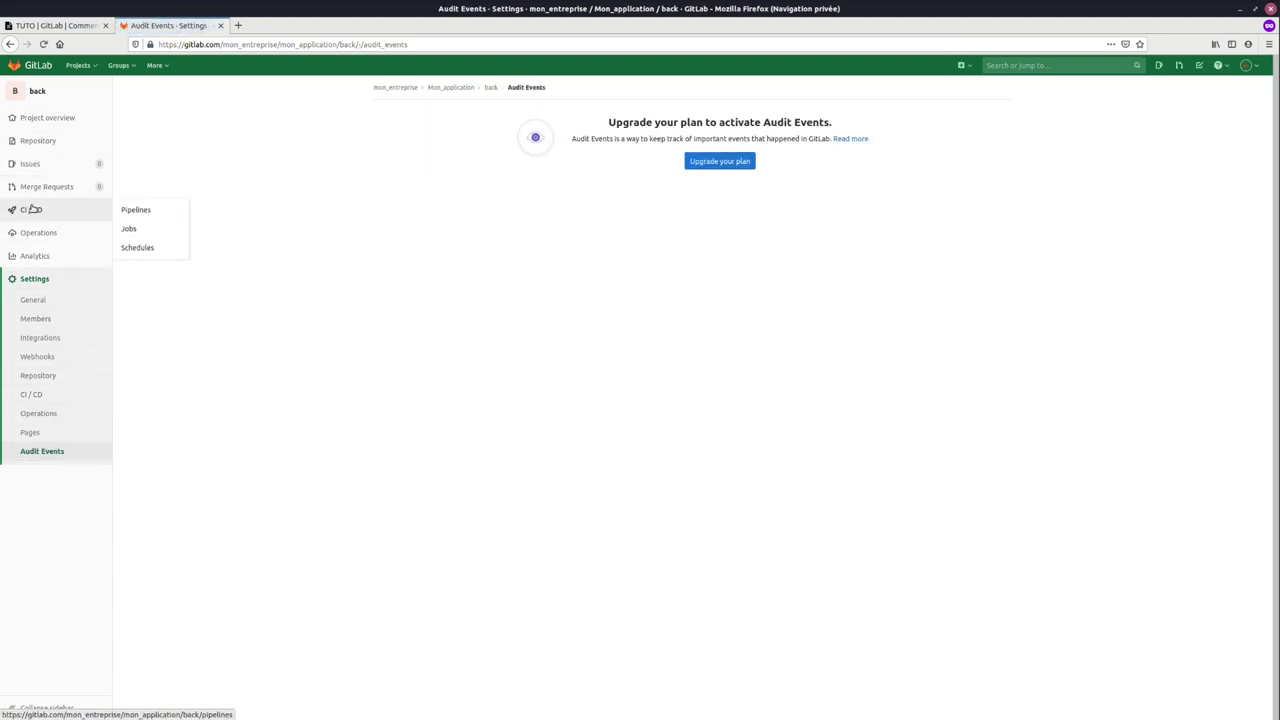
{"action": "mouse_move", "coordinate": [36, 125]}
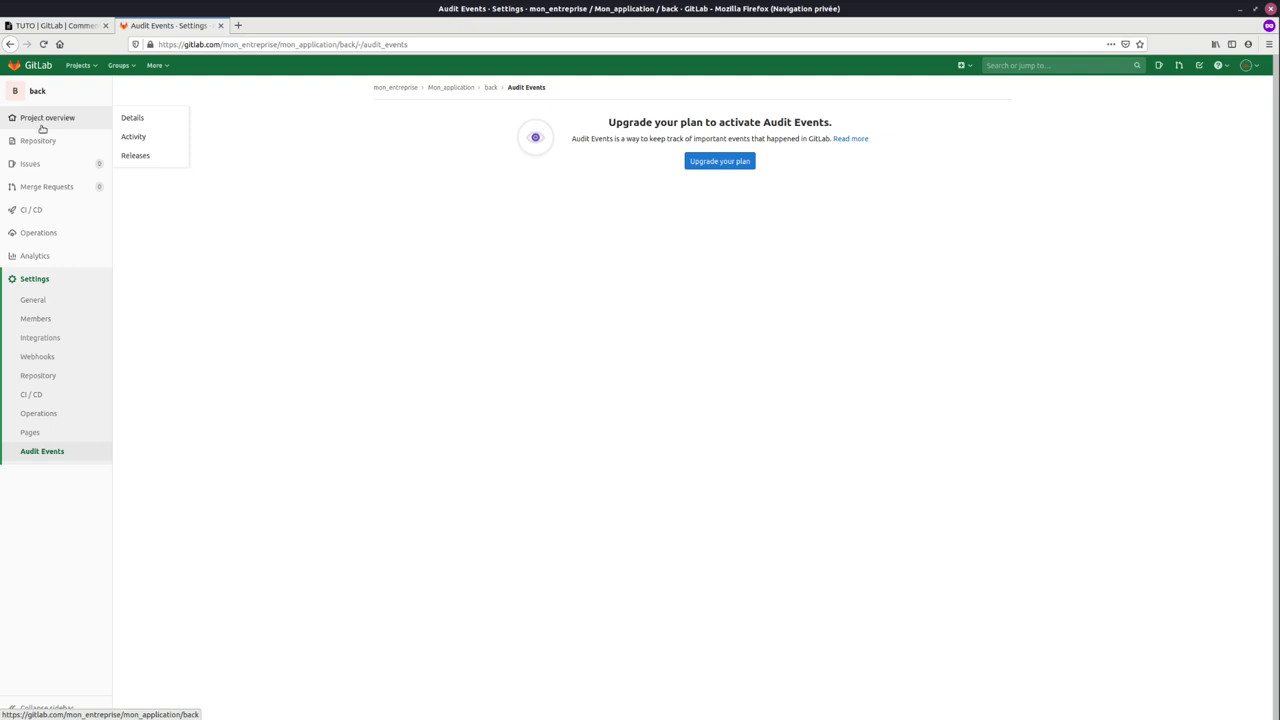
Look at the back project's CI/CD pipelines page, and generate the default set of labels for its issues
{"action": "left_click", "coordinate": [33, 212]}
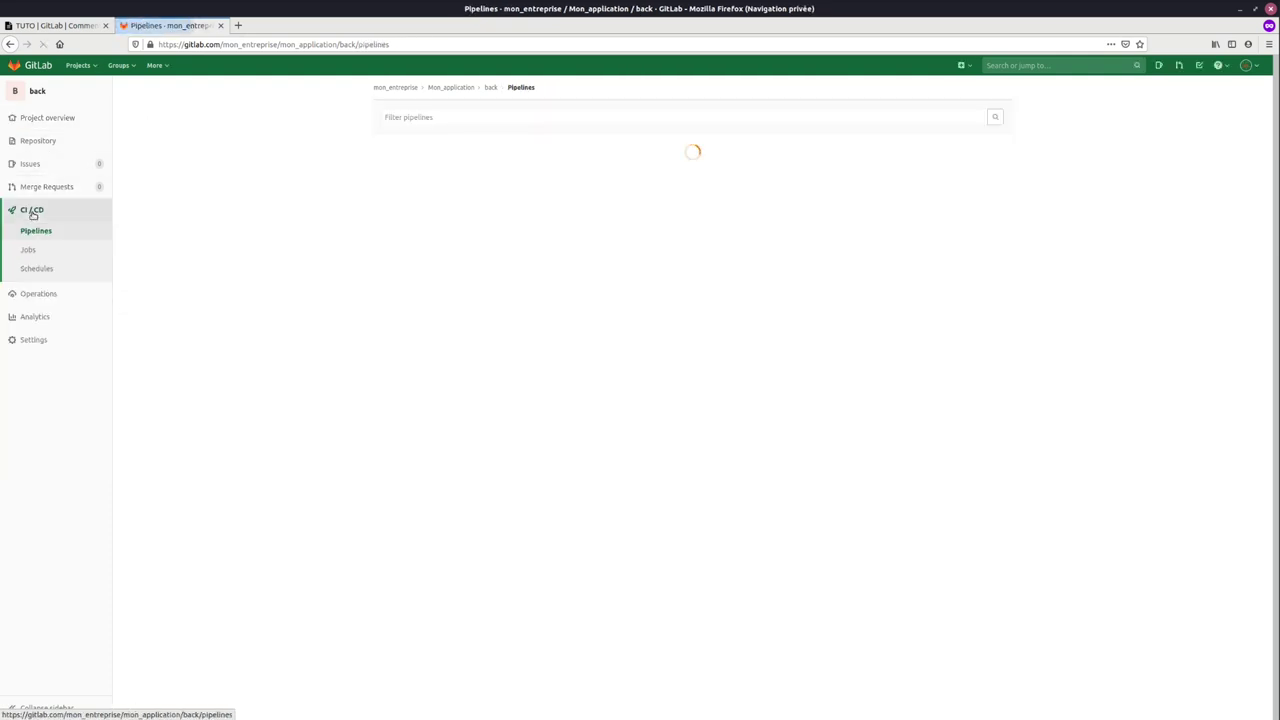
{"action": "mouse_move", "coordinate": [34, 166]}
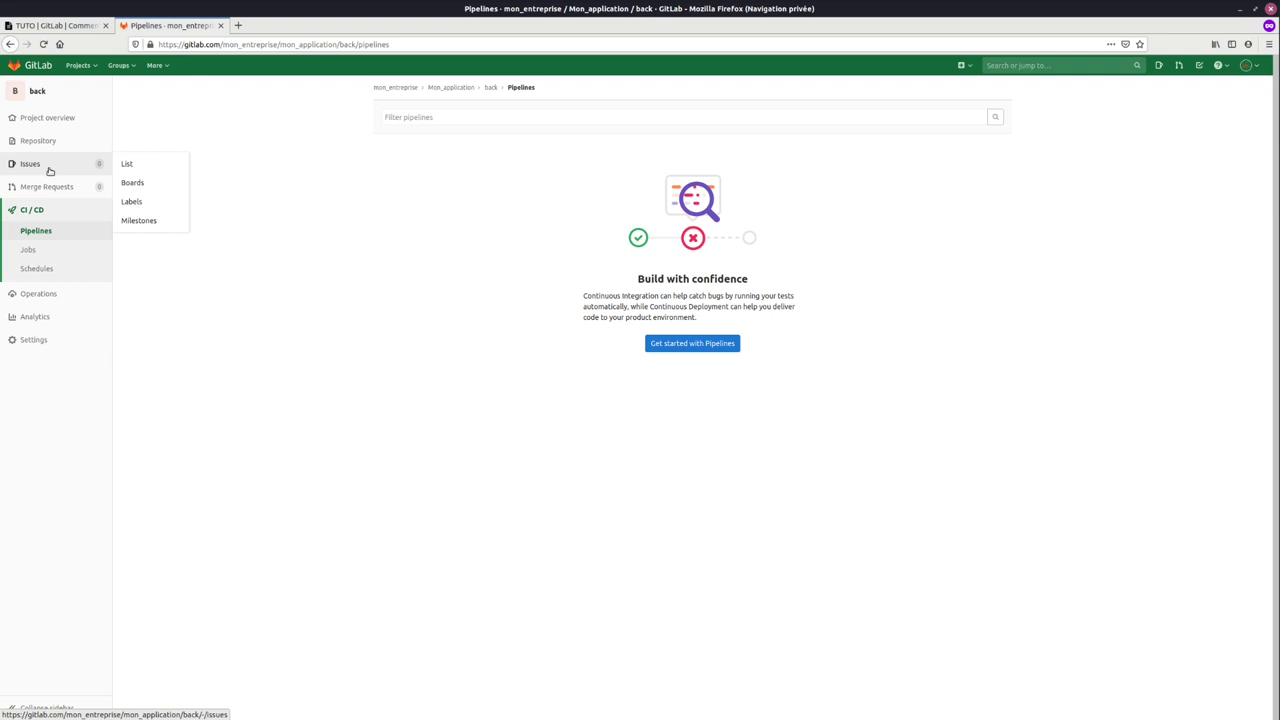
{"action": "left_click", "coordinate": [142, 202]}
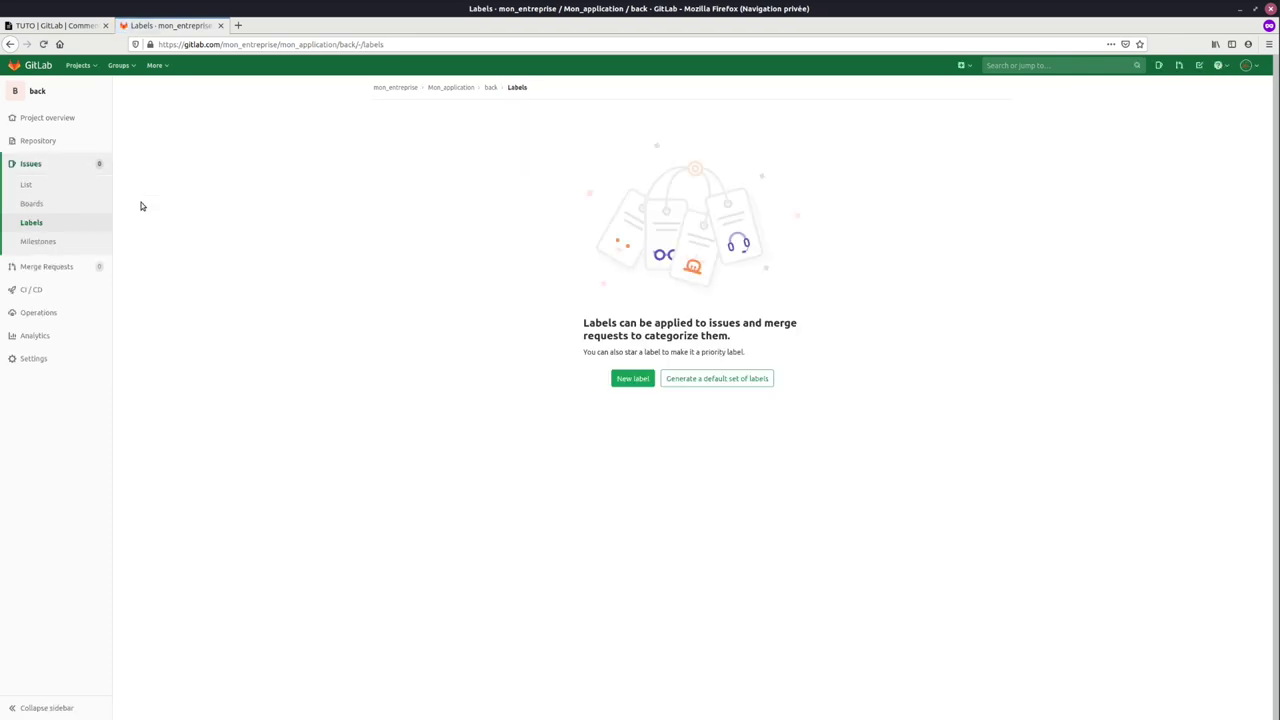
{"action": "left_click", "coordinate": [717, 380]}
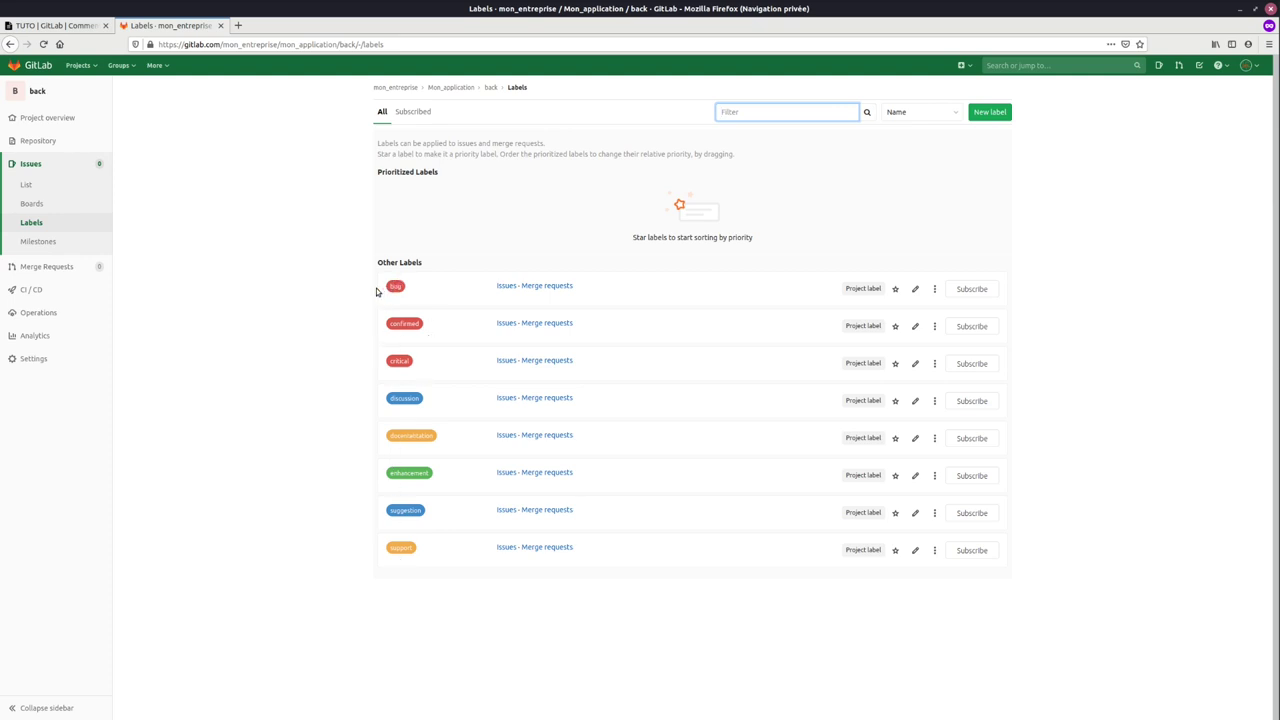
Create a new project label titled Need Review with the pure red background color #FF0000
{"action": "left_click", "coordinate": [1003, 113]}
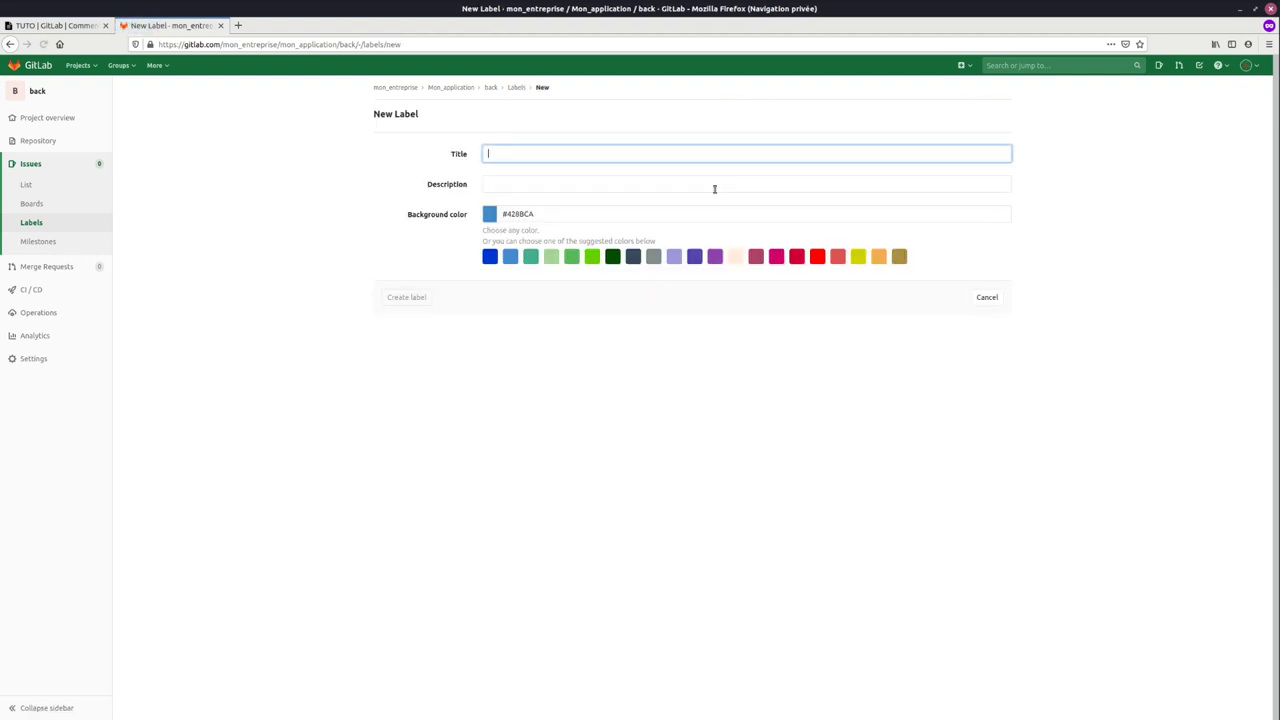
{"action": "type", "text": "Need Re"}
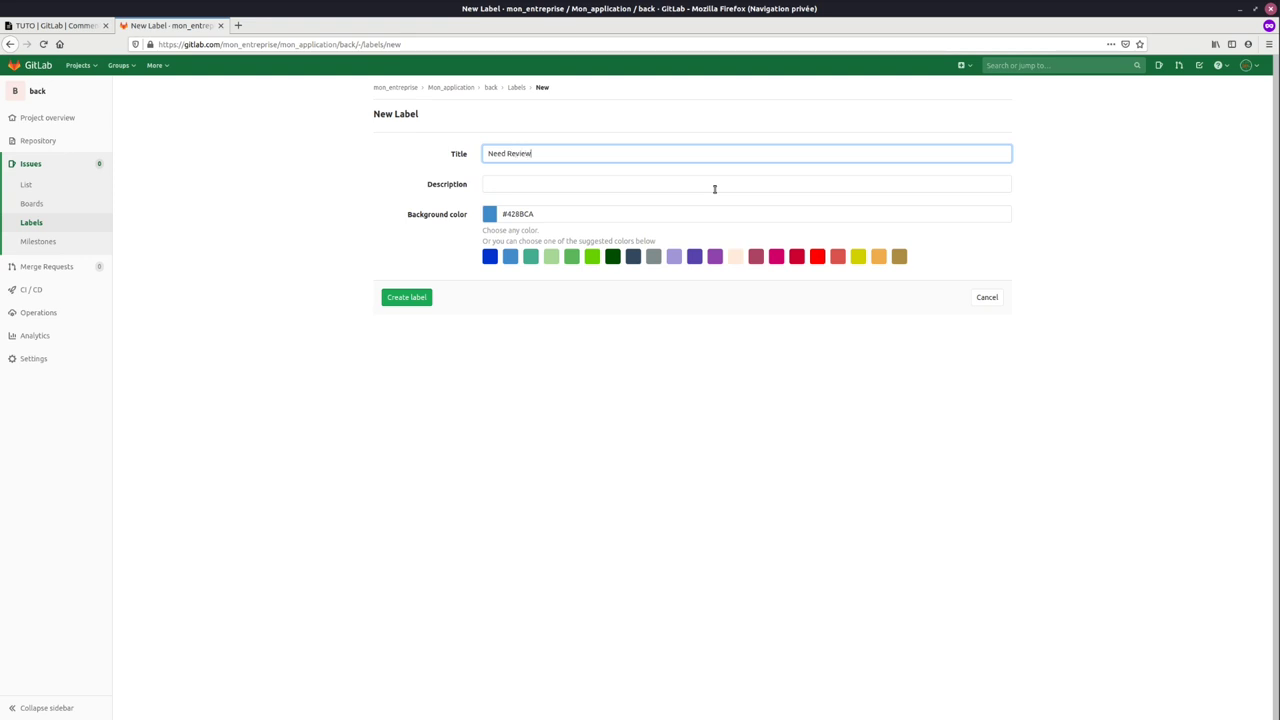
{"action": "type", "text": "view"}
{"action": "left_click", "coordinate": [817, 256]}
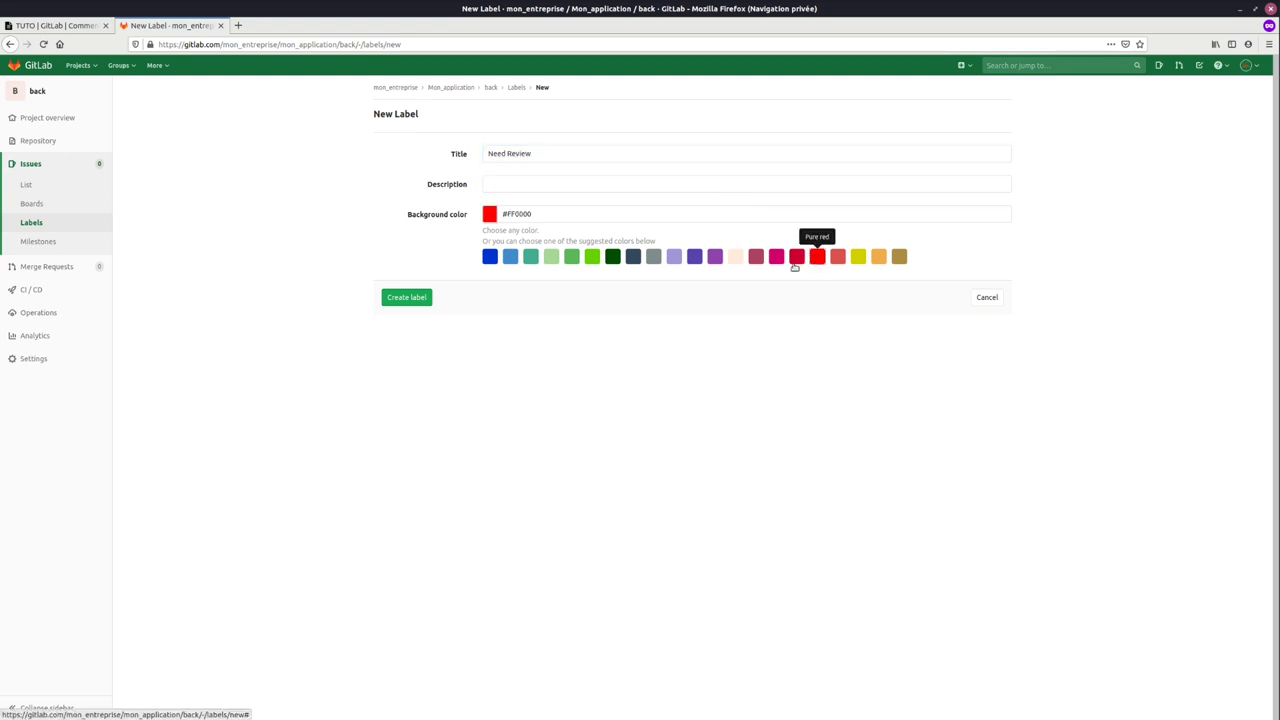
{"action": "left_click", "coordinate": [420, 302]}
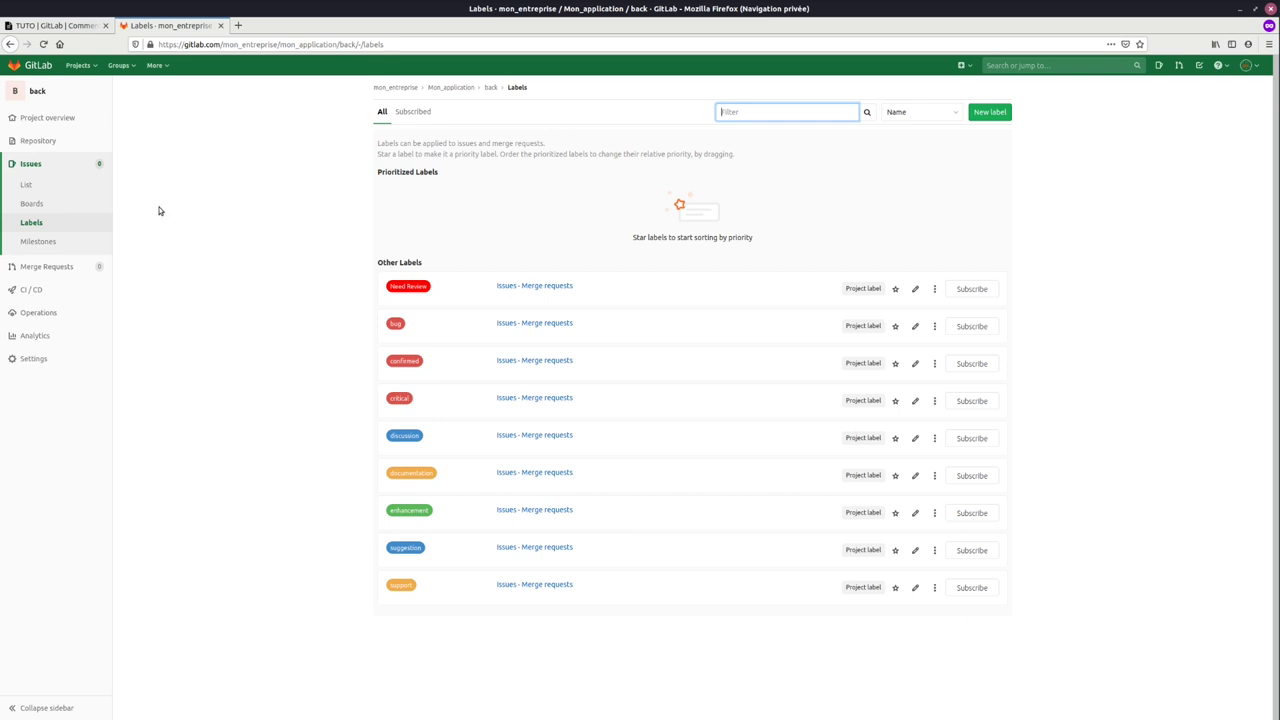
Add the default To Do and Doing lists to the Development issue board and dismiss the plan upgrade suggestion
{"action": "left_click", "coordinate": [31, 203]}
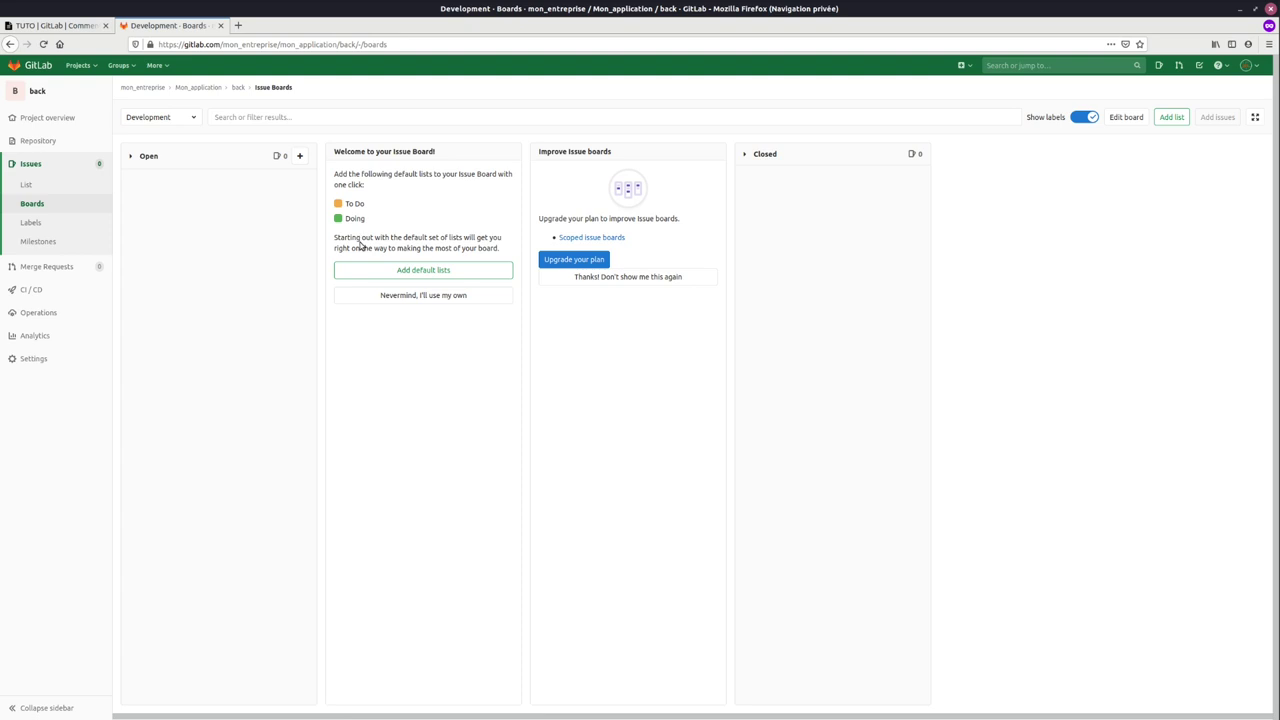
{"action": "left_click", "coordinate": [415, 272]}
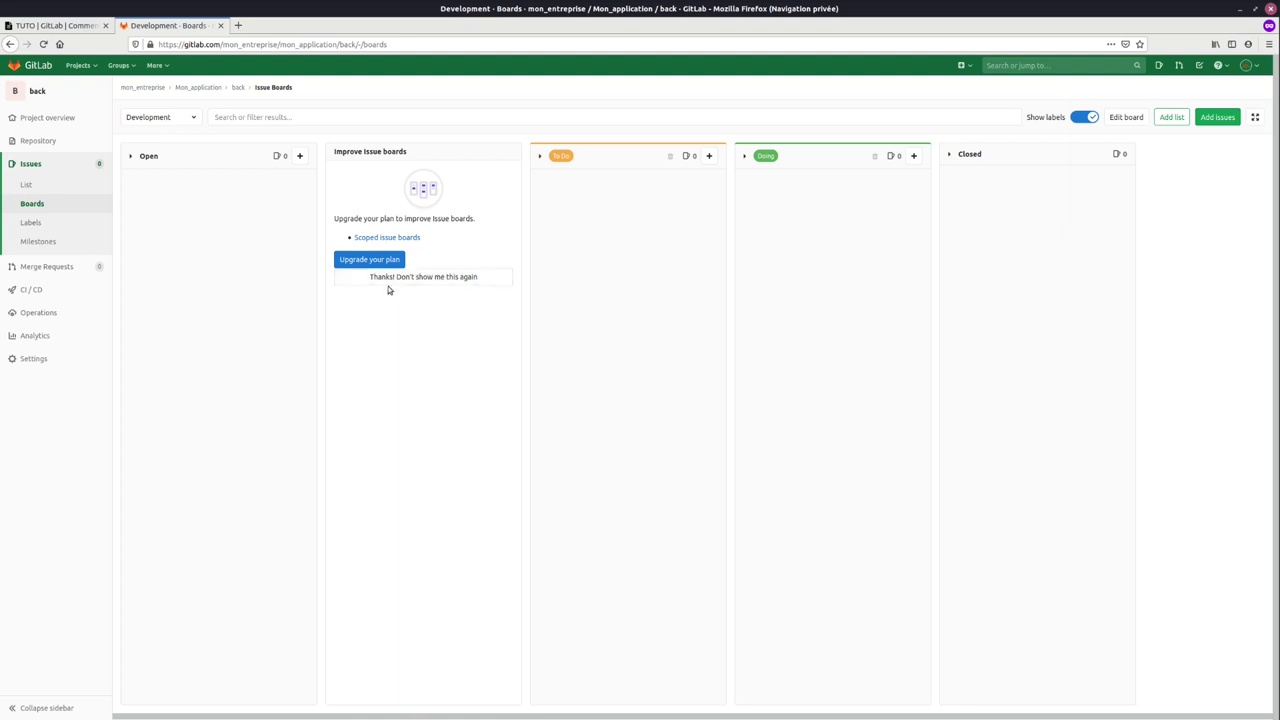
{"action": "left_click", "coordinate": [396, 279]}
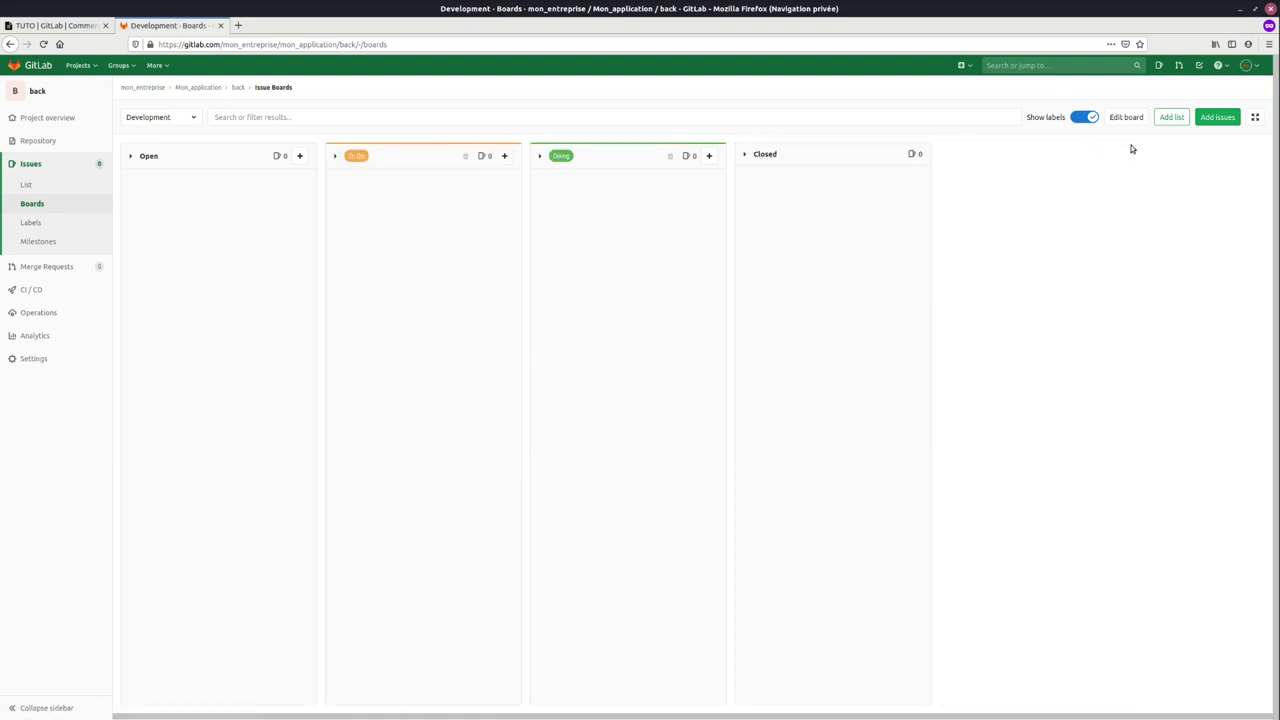
Add a list for the Need Review label to the Development issue board
{"action": "left_click", "coordinate": [1173, 118]}
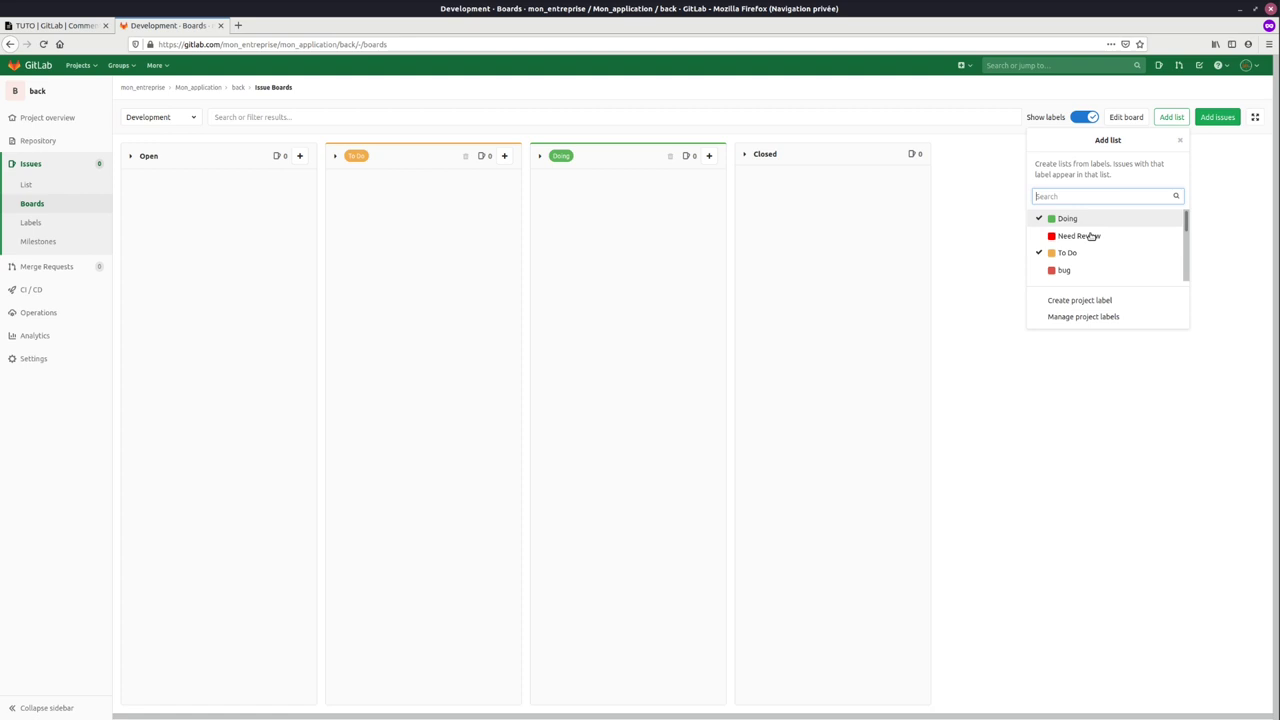
{"action": "left_click", "coordinate": [1084, 244]}
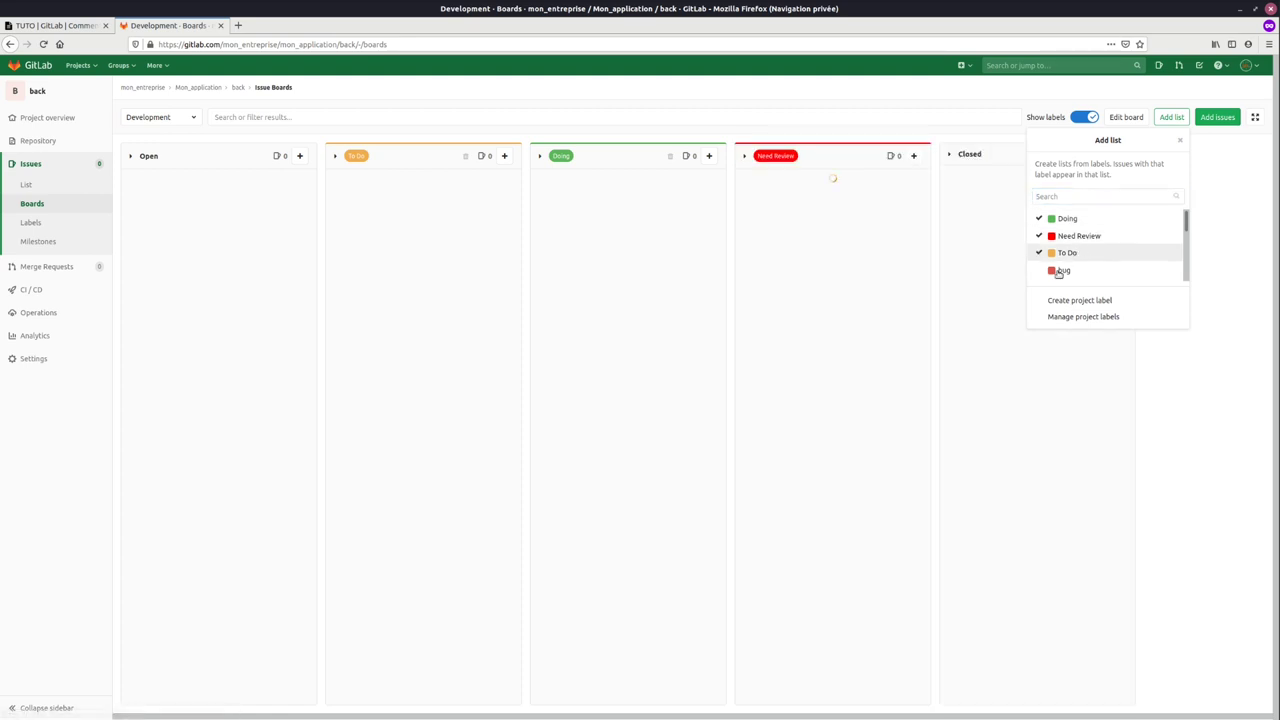
{"action": "left_click", "coordinate": [949, 131]}
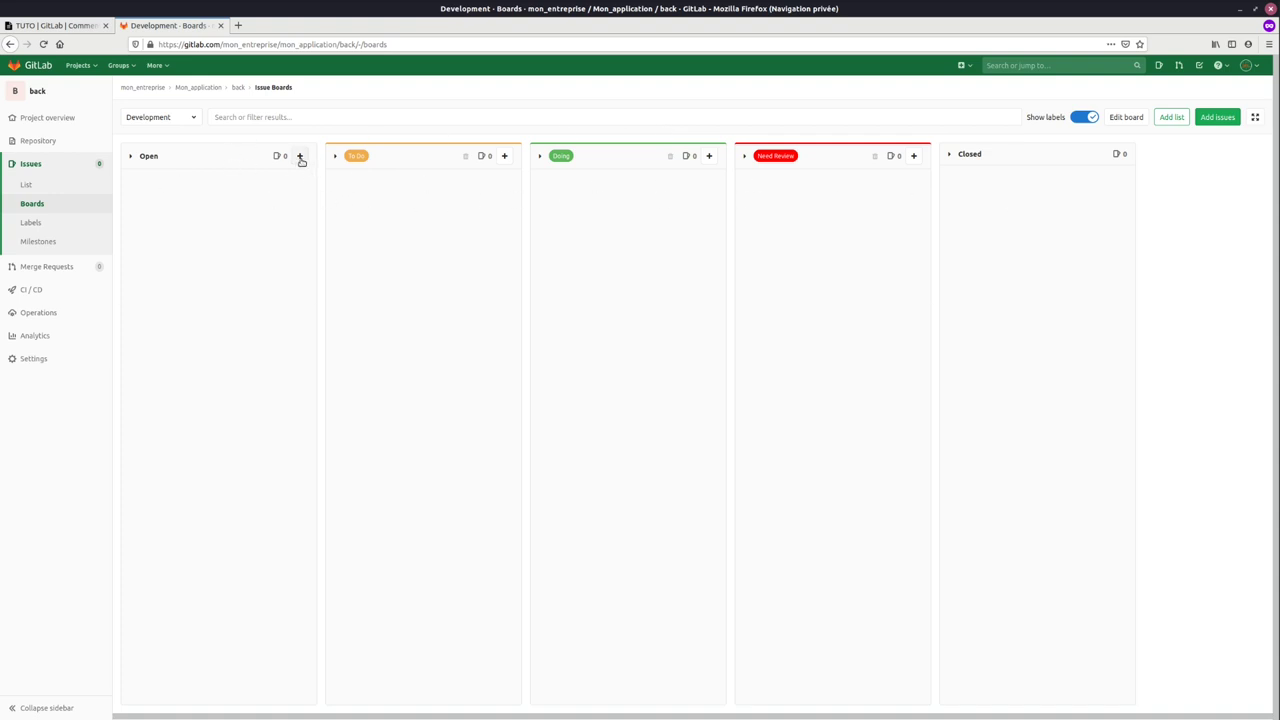
Check the project's issue list, and create an issue titled "Add function 1" in the board's Open list
{"action": "left_click", "coordinate": [27, 185]}
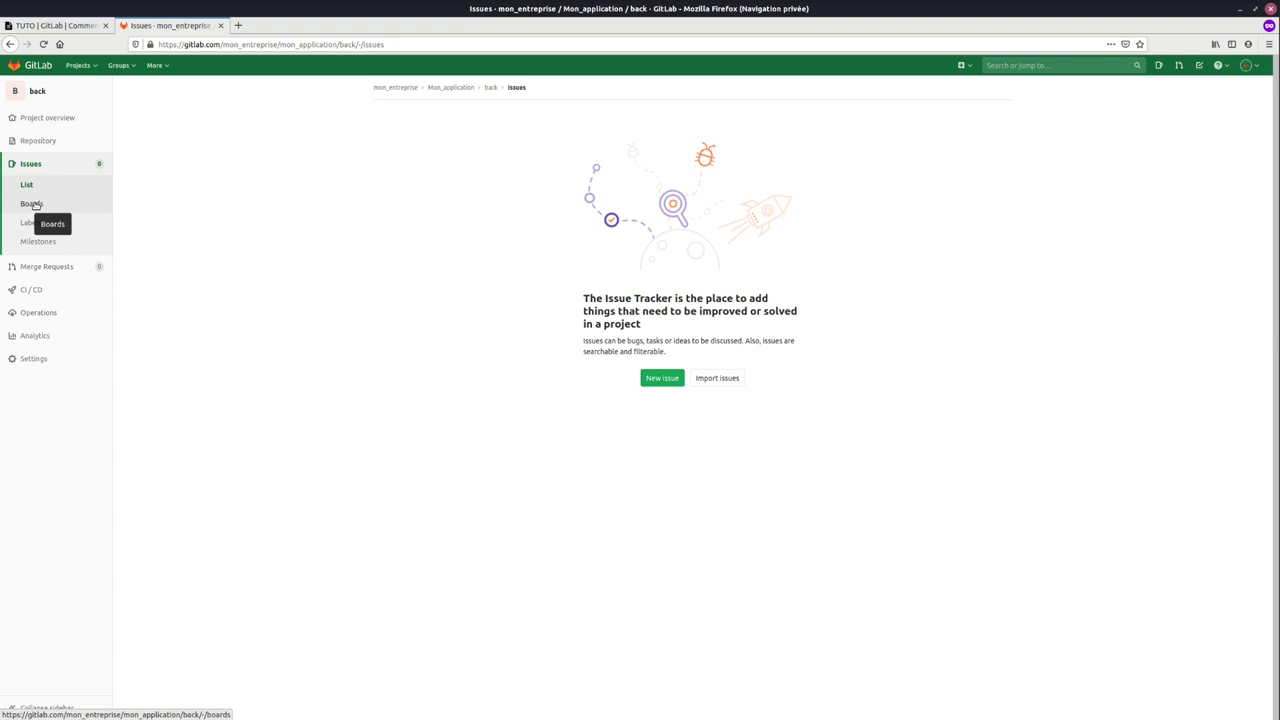
{"action": "left_click", "coordinate": [32, 204]}
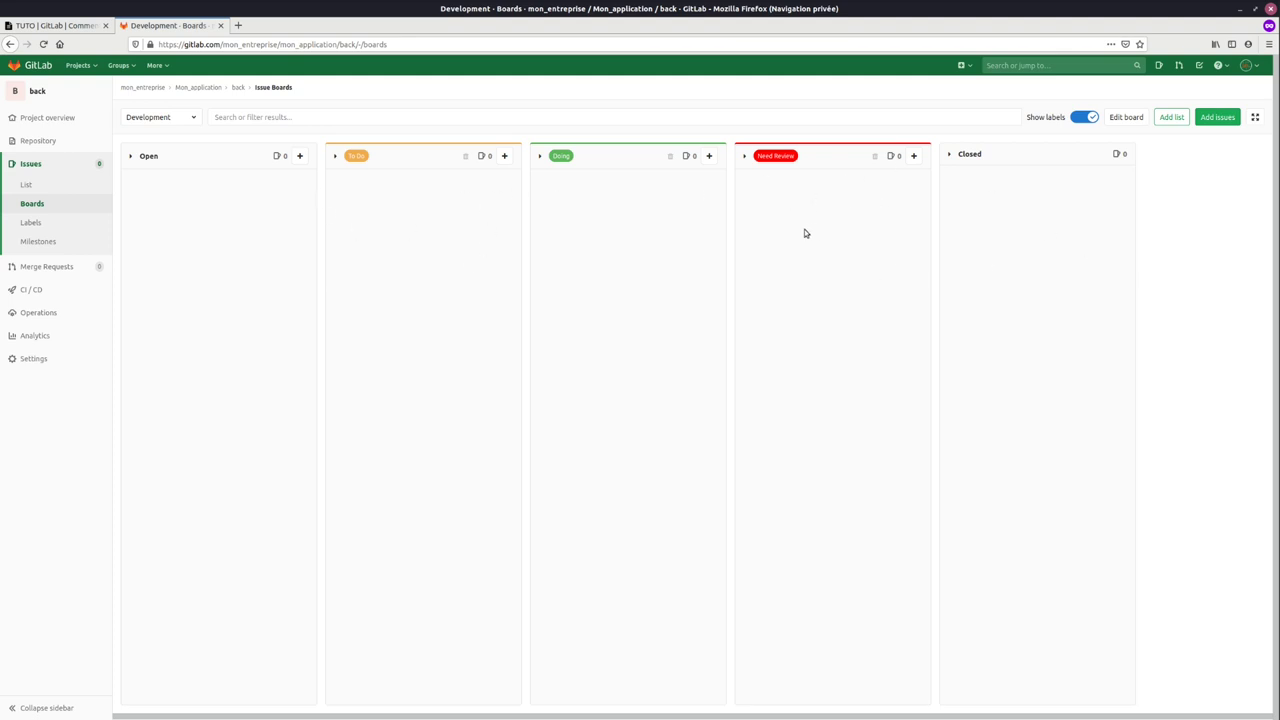
{"action": "left_click", "coordinate": [300, 157]}
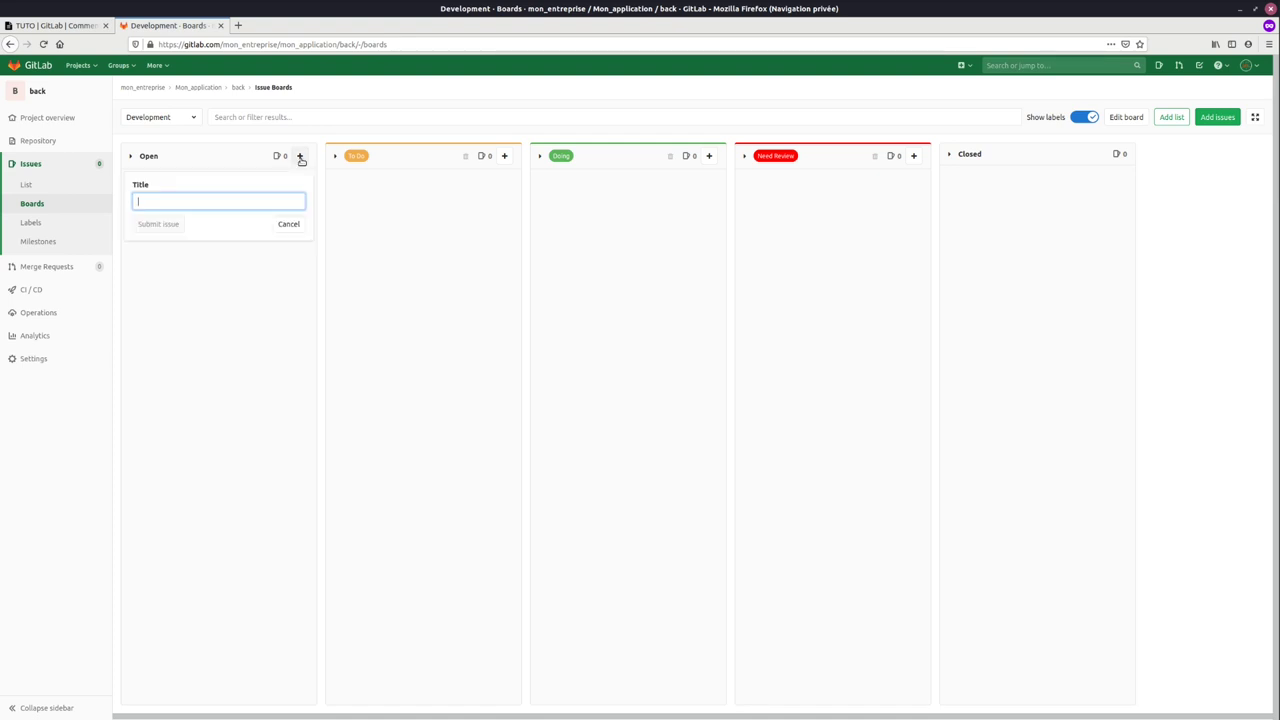
{"action": "type", "text": "Add fonction 1"}
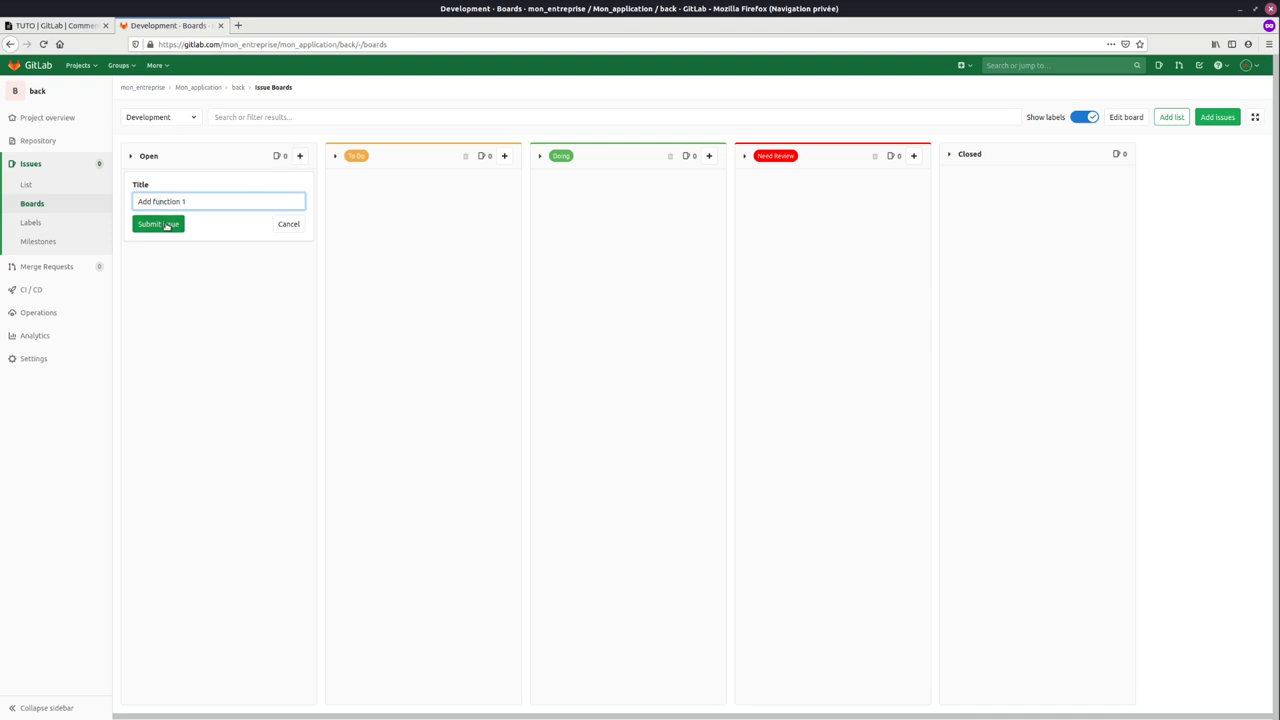
{"action": "left_click", "coordinate": [159, 224]}
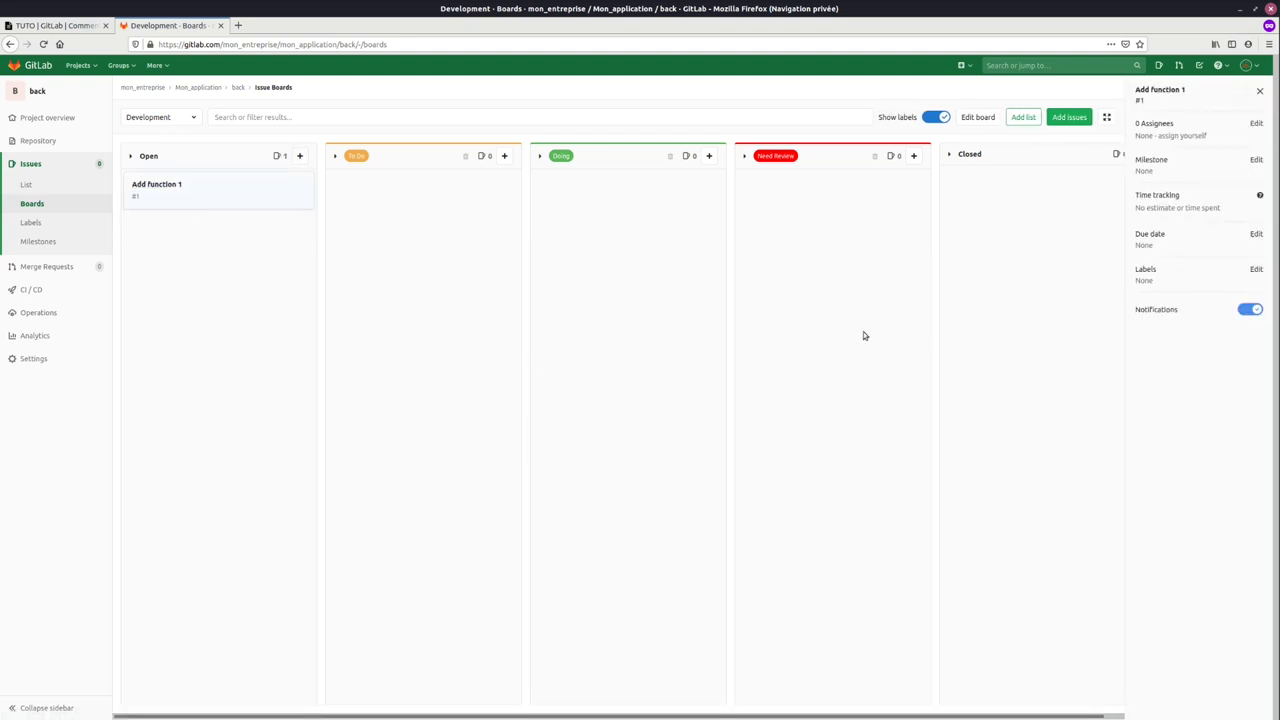
Assign the "Add function 1" issue to yourself and move it from Open through To Do to Doing
{"action": "left_click", "coordinate": [1181, 135]}
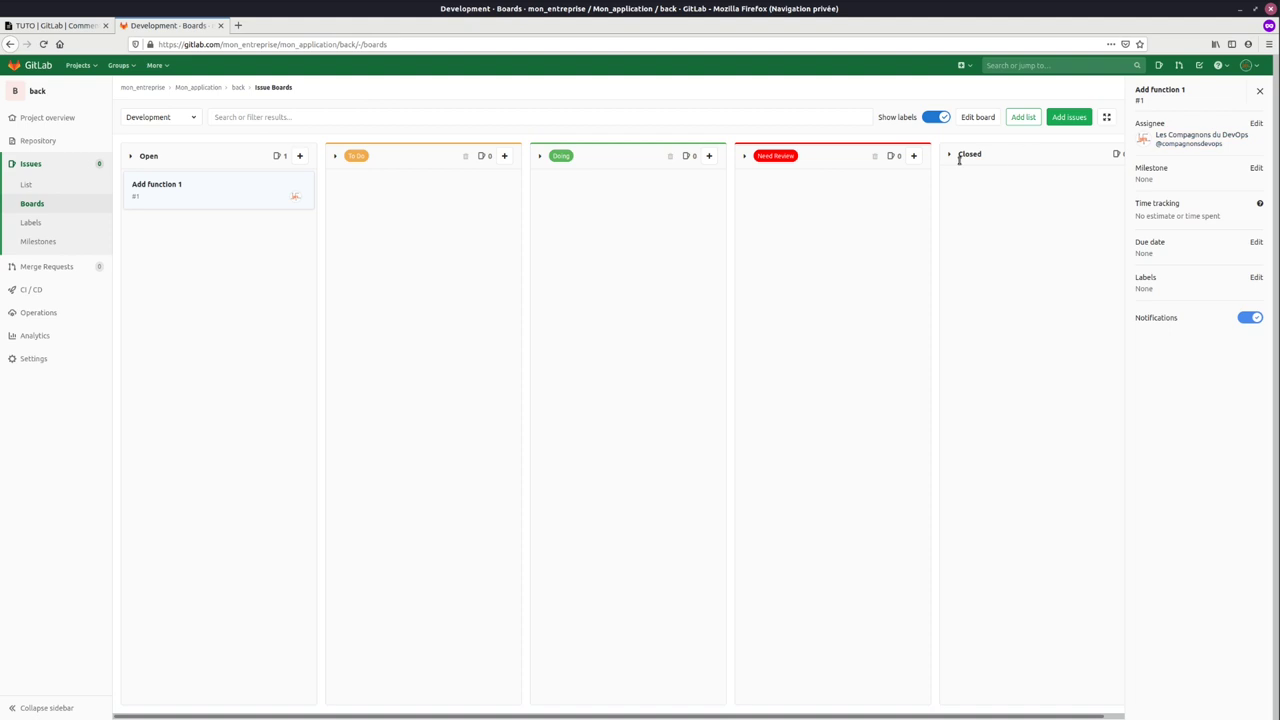
{"action": "left_click_drag", "start_coordinate": [196, 188], "coordinate": [403, 184]}
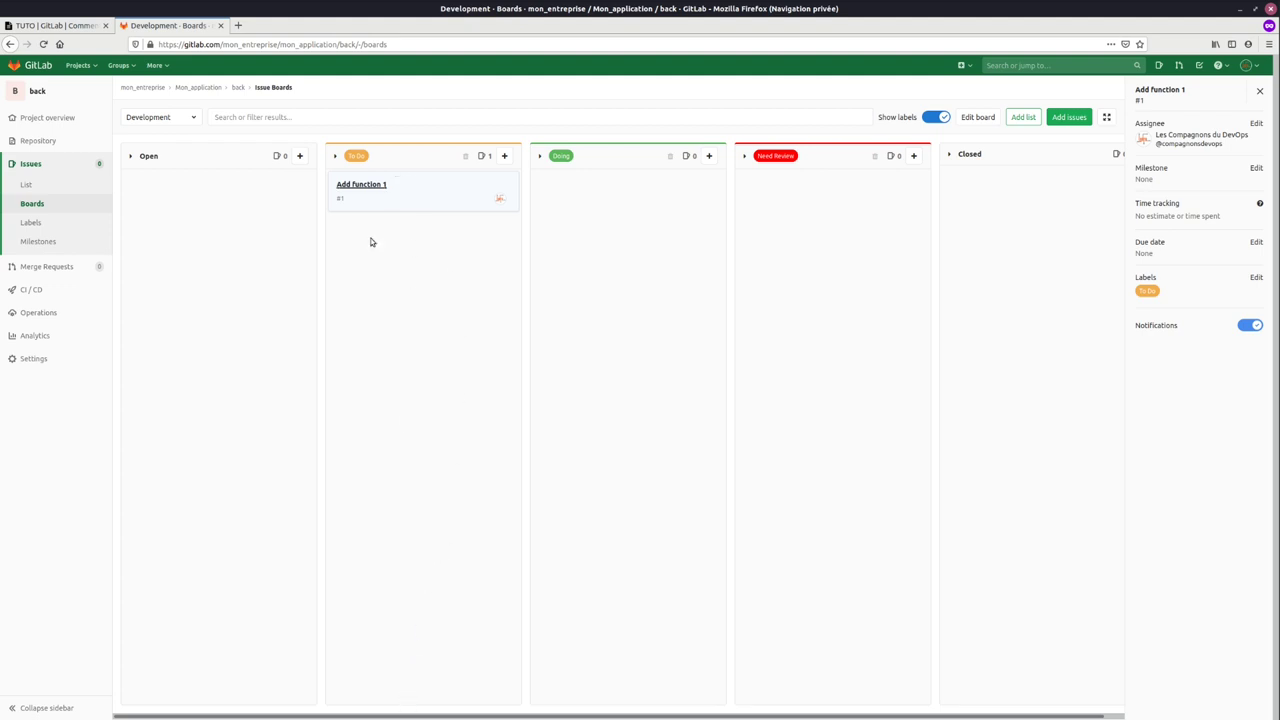
{"action": "left_click_drag", "start_coordinate": [383, 185], "coordinate": [592, 190]}
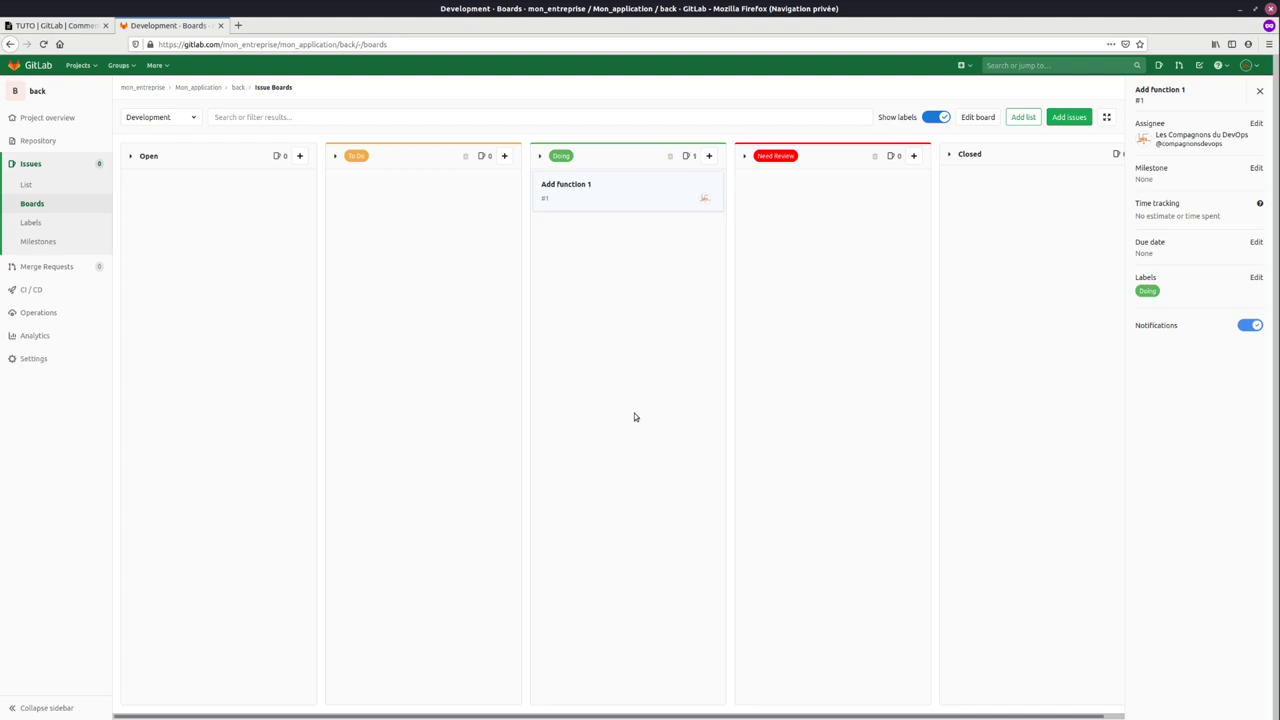
Open the "Add function 1" issue and save a description reading "Todo" with the unchecked tasks "step 1" and "step 2"
{"action": "left_click", "coordinate": [580, 188]}
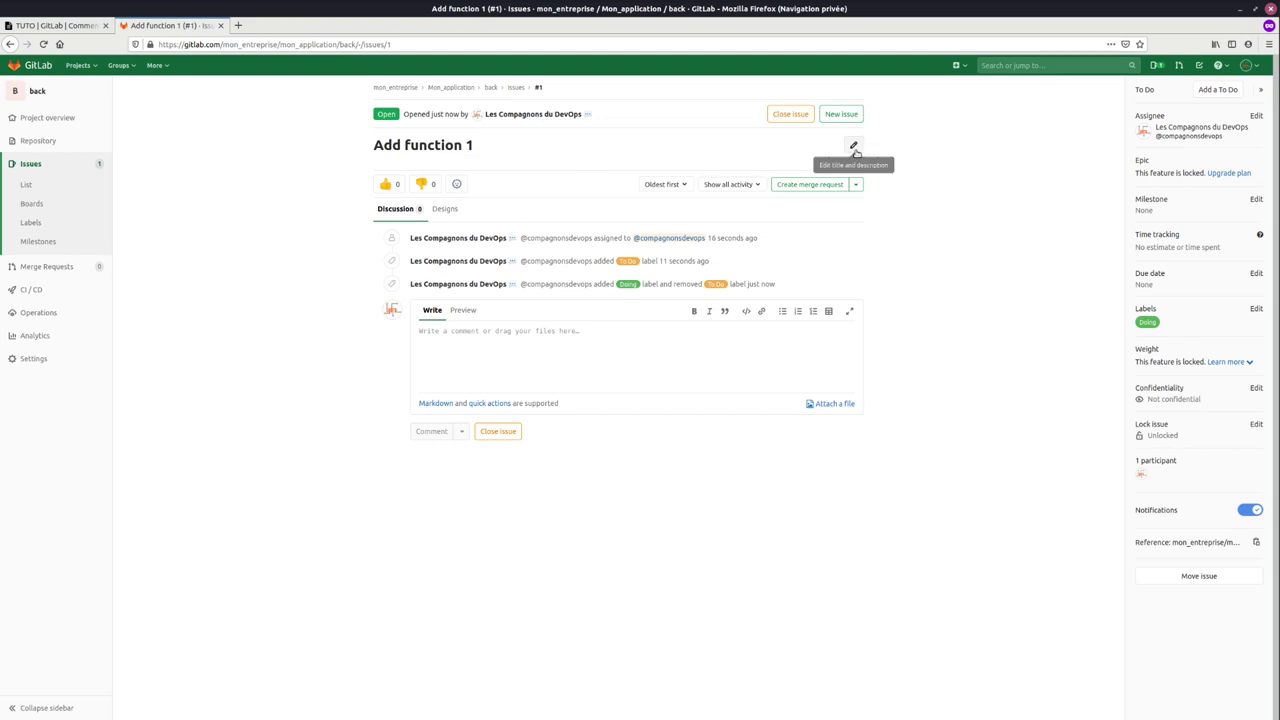
{"action": "left_click", "coordinate": [853, 145]}
{"action": "type", "text": "Todo"}
{"action": "key", "text": "Return"}
{"action": "type", "text": "* [ ] step 1 * [ ] step 2"}
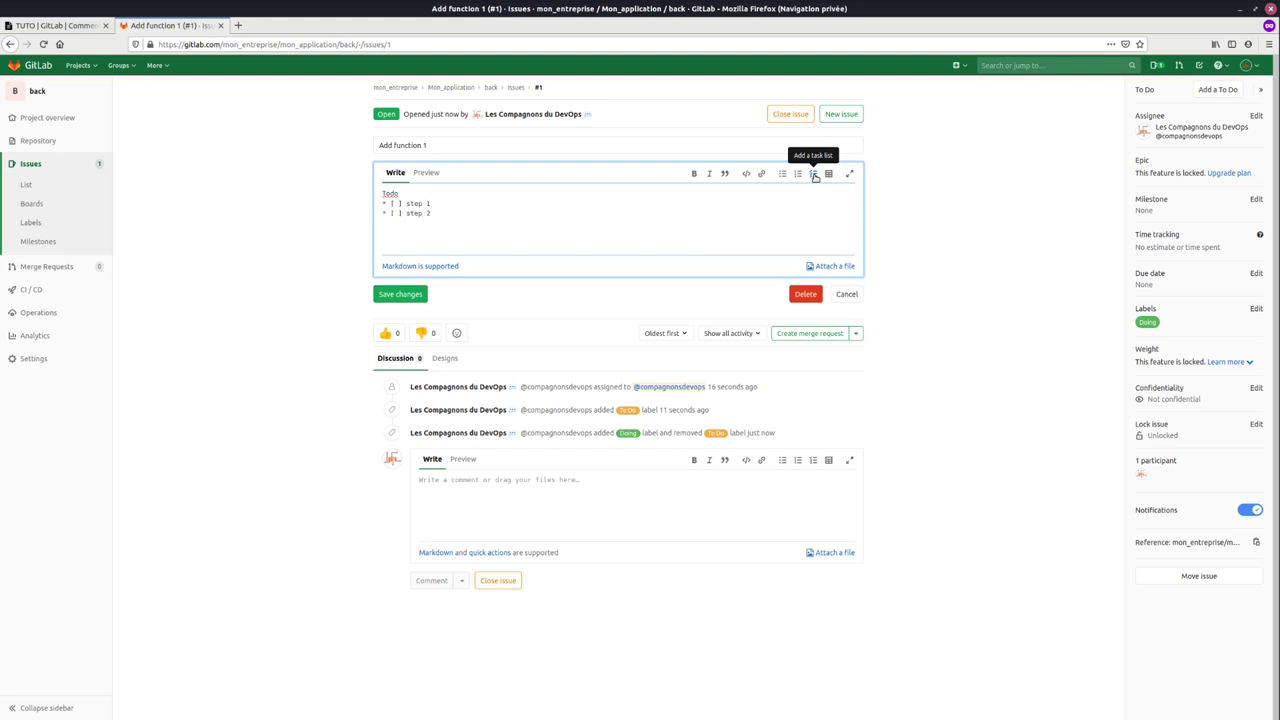
{"action": "left_click", "coordinate": [400, 294]}
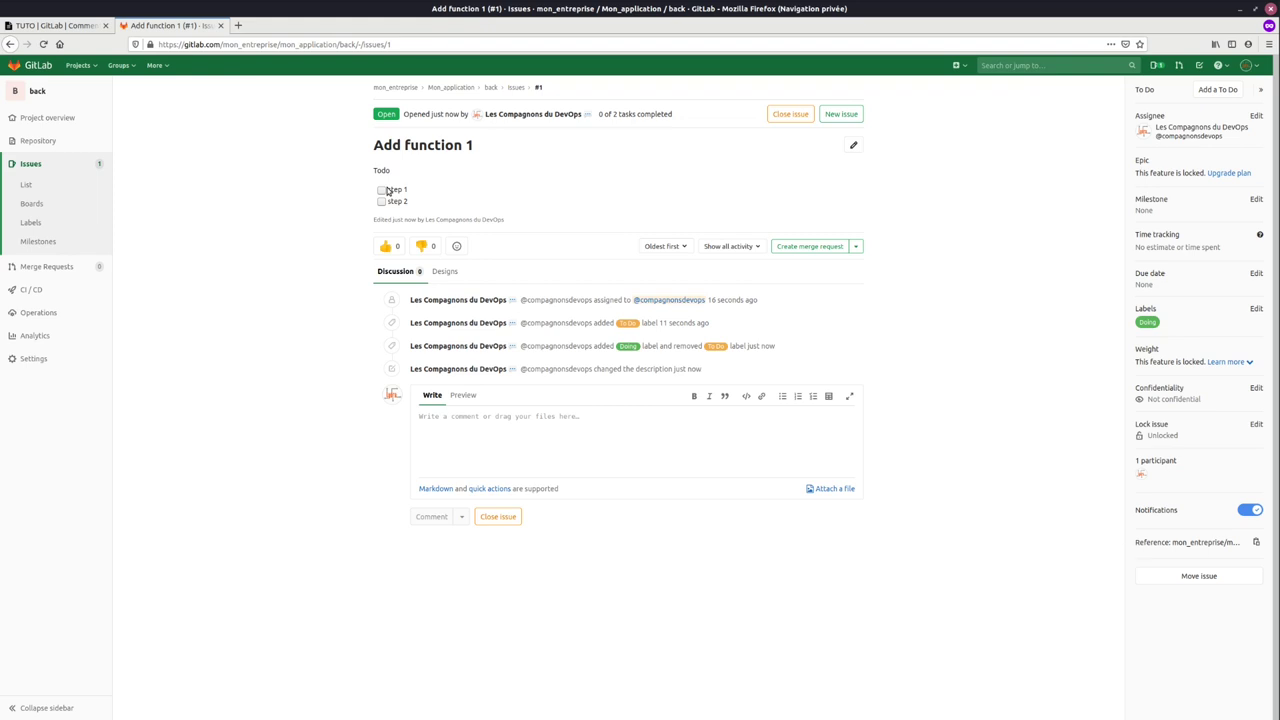
Create a merge request from the "Add function 1" issue and copy its source branch name
{"action": "left_click", "coordinate": [811, 247]}
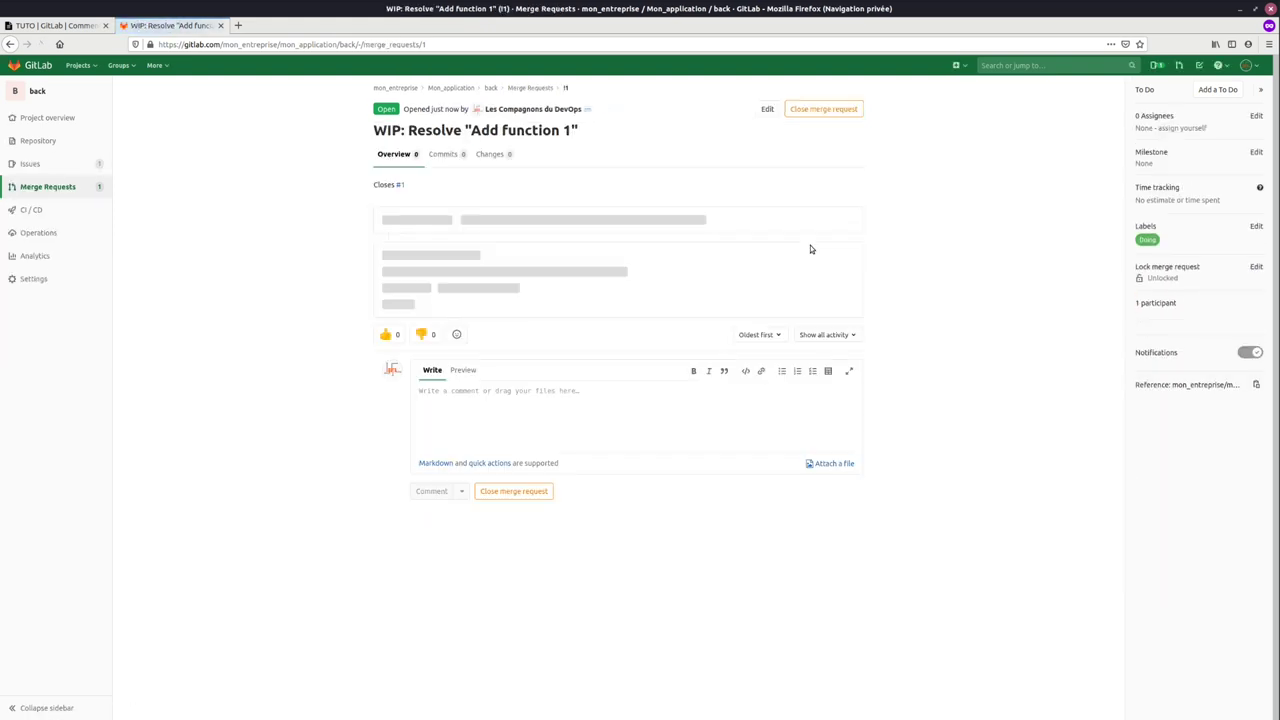
{"action": "left_click_drag", "start_coordinate": [362, 131], "coordinate": [418, 133]}
{"action": "left_click", "coordinate": [261, 227]}
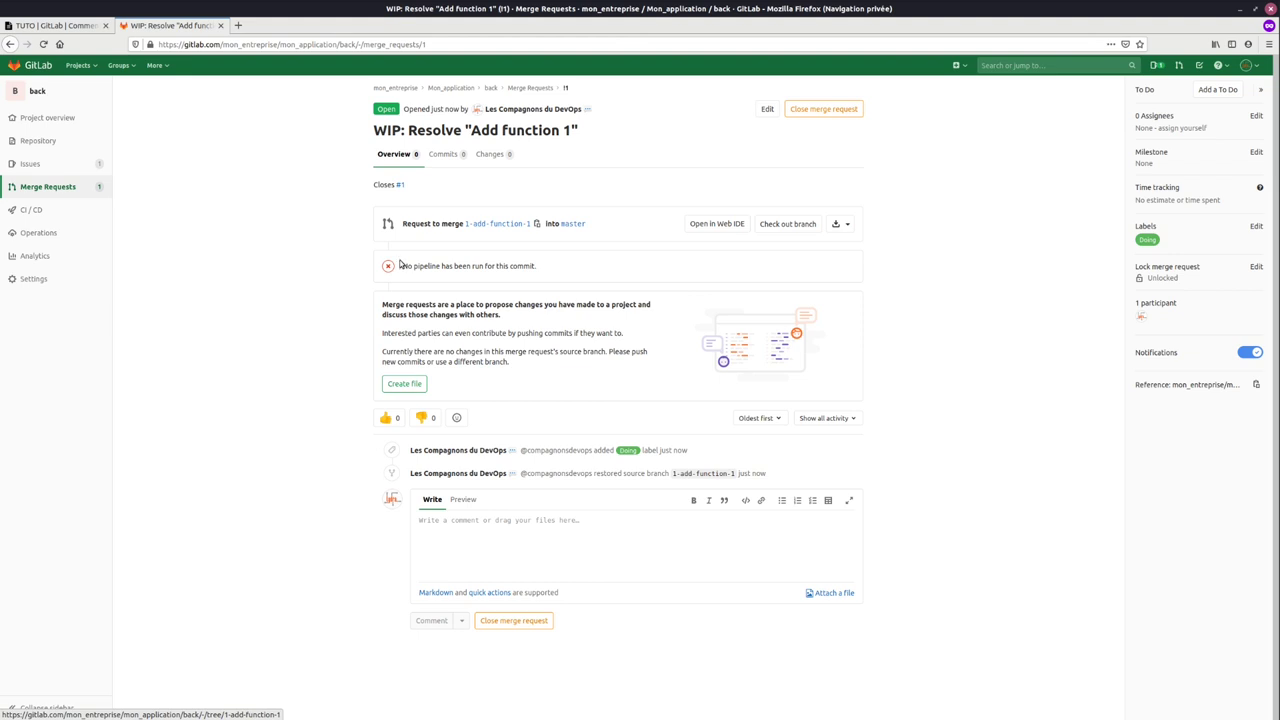
{"action": "left_click", "coordinate": [537, 224]}
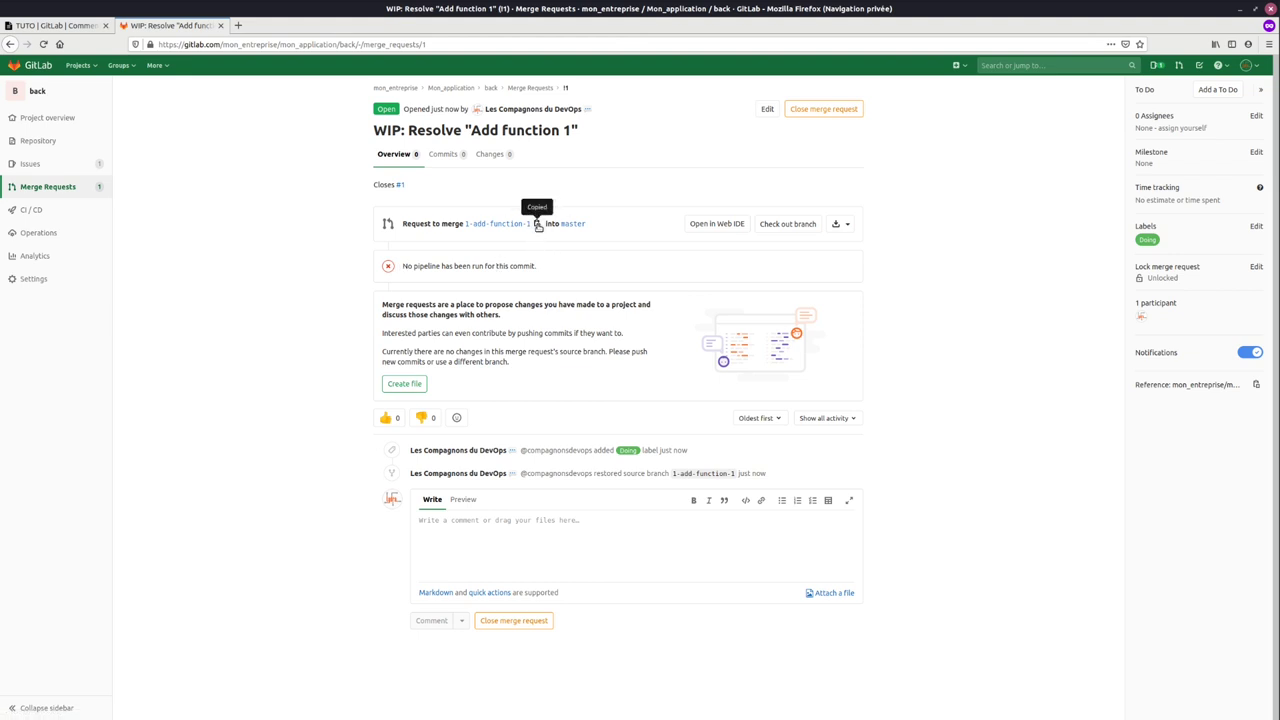
Switch to the terminal, pull the remote changes with g pull and check out the branch 1-add-function-1 with gco
{"action": "key", "text": "alt+Tab"}
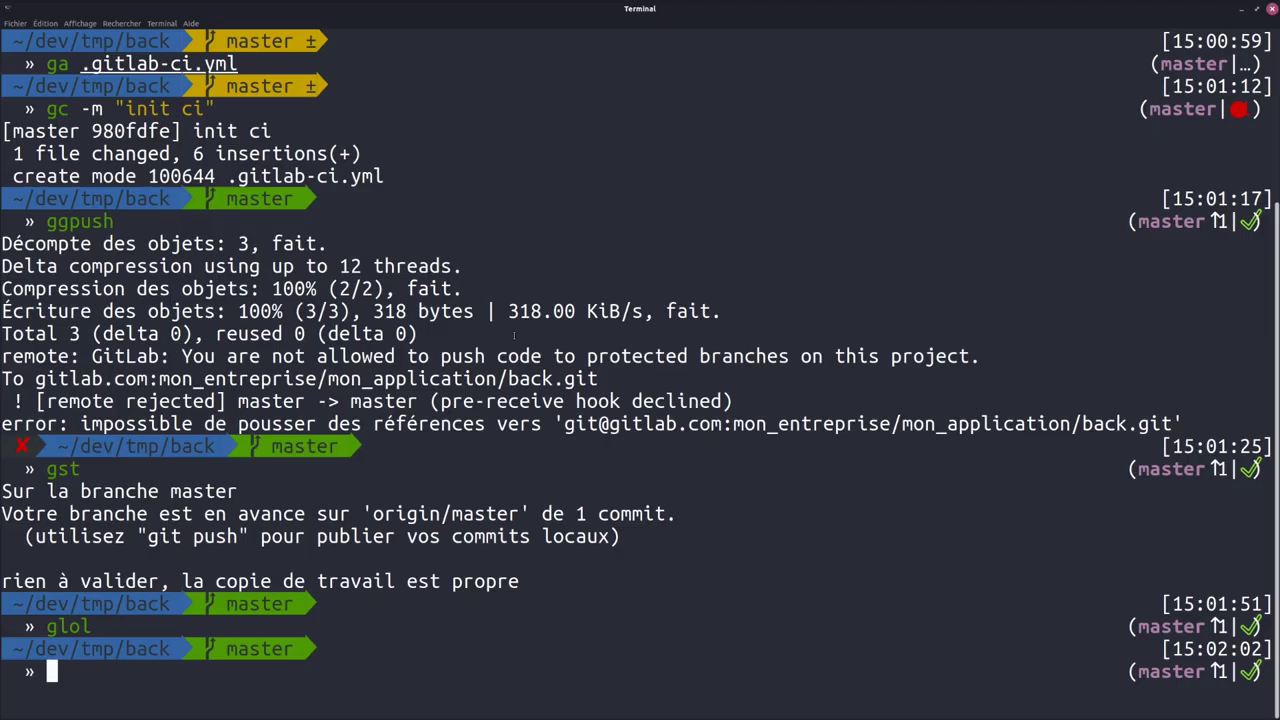
{"action": "type", "text": "g pull"}
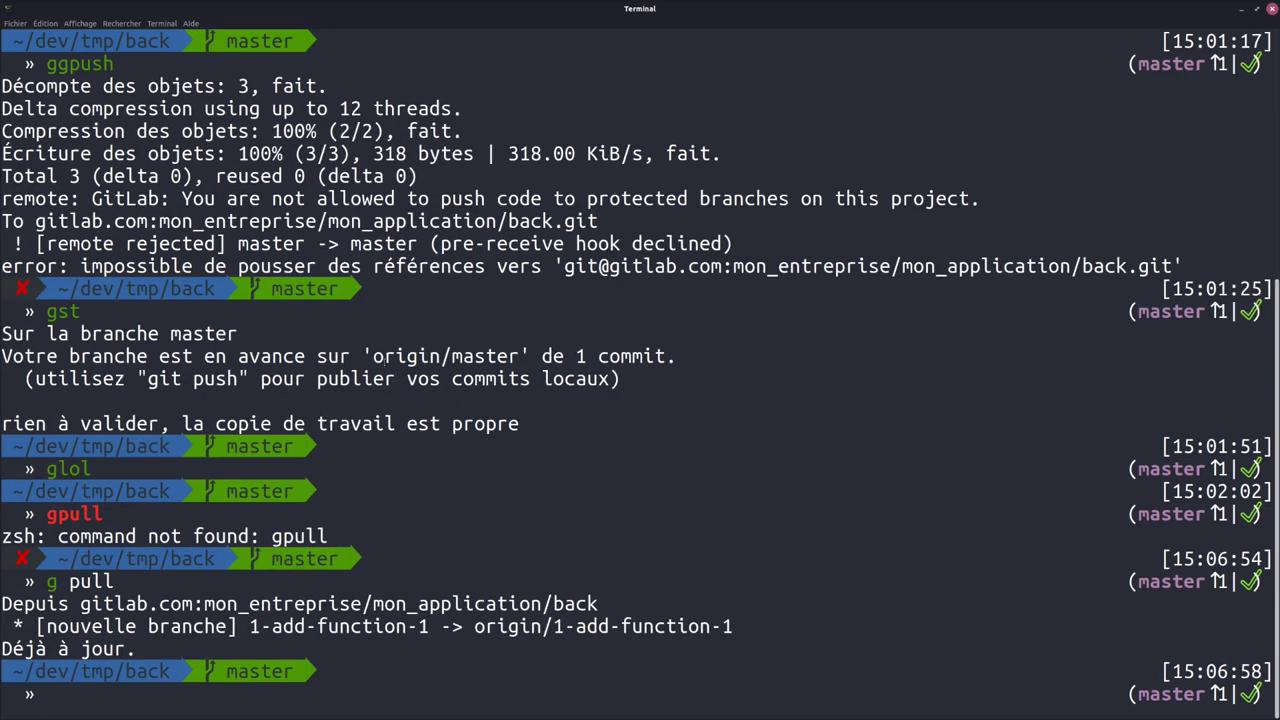
{"action": "type", "text": "gco 1"}
{"action": "key", "text": "Tab"}
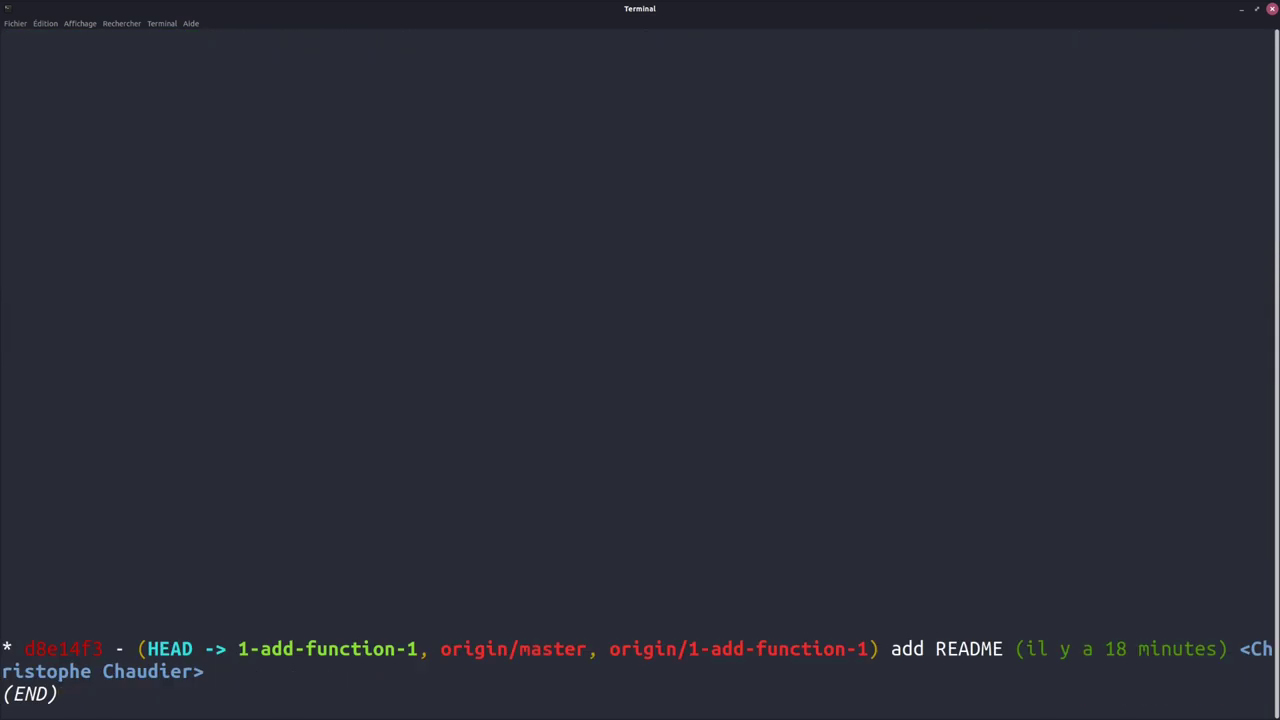
{"action": "key", "text": "q"}
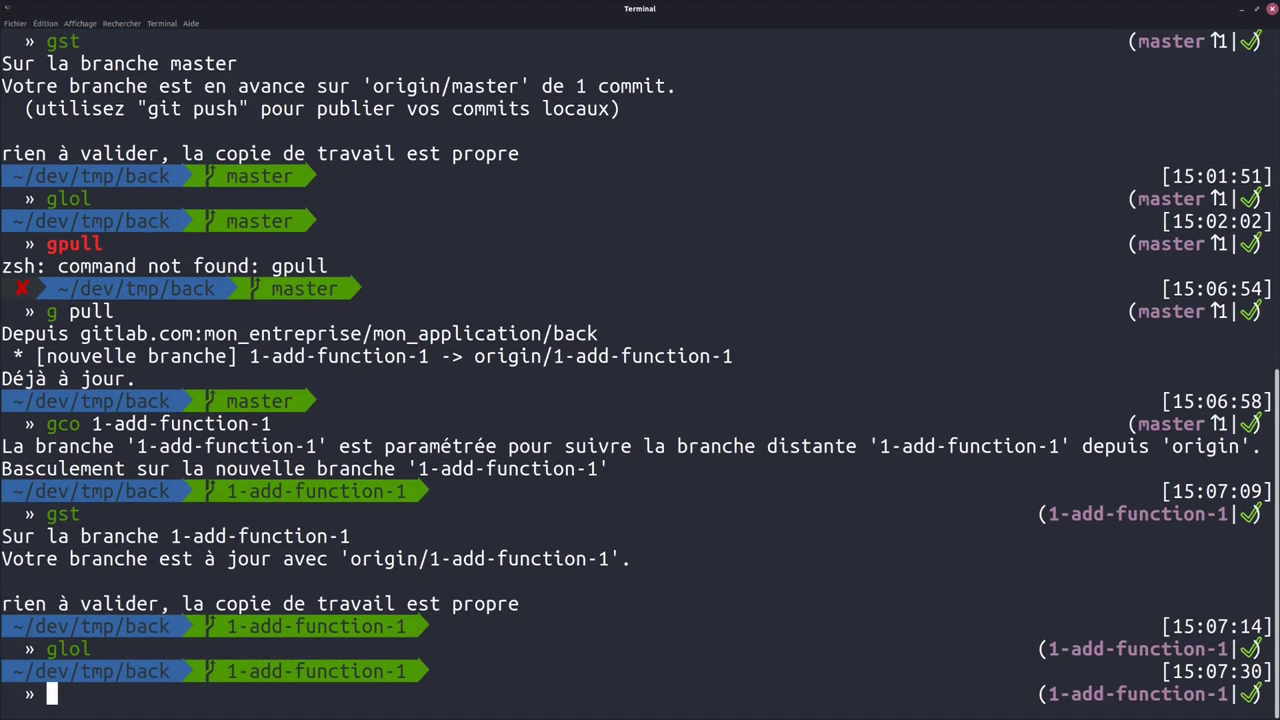
Rebase the 1-add-function-1 branch onto master with grbm and display the commit log with glol
{"action": "type", "text": "grbm"}
{"action": "key", "text": "Return"}
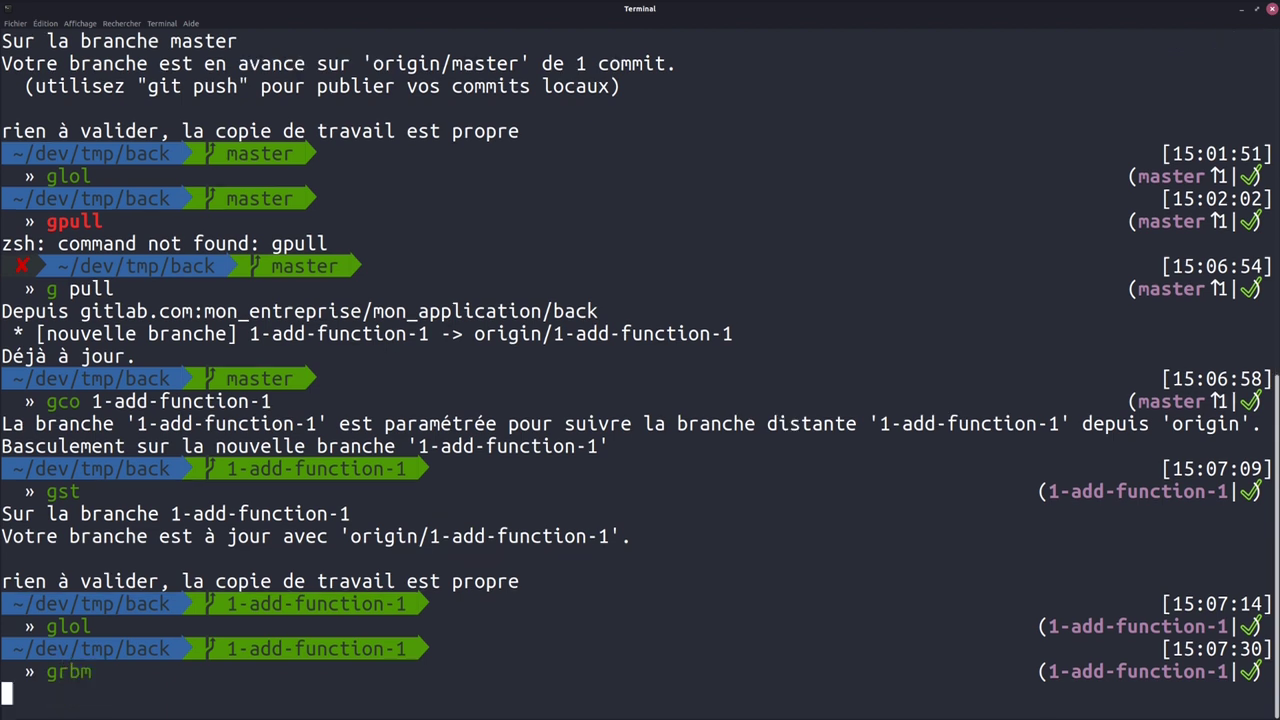
{"action": "type", "text": "g"}
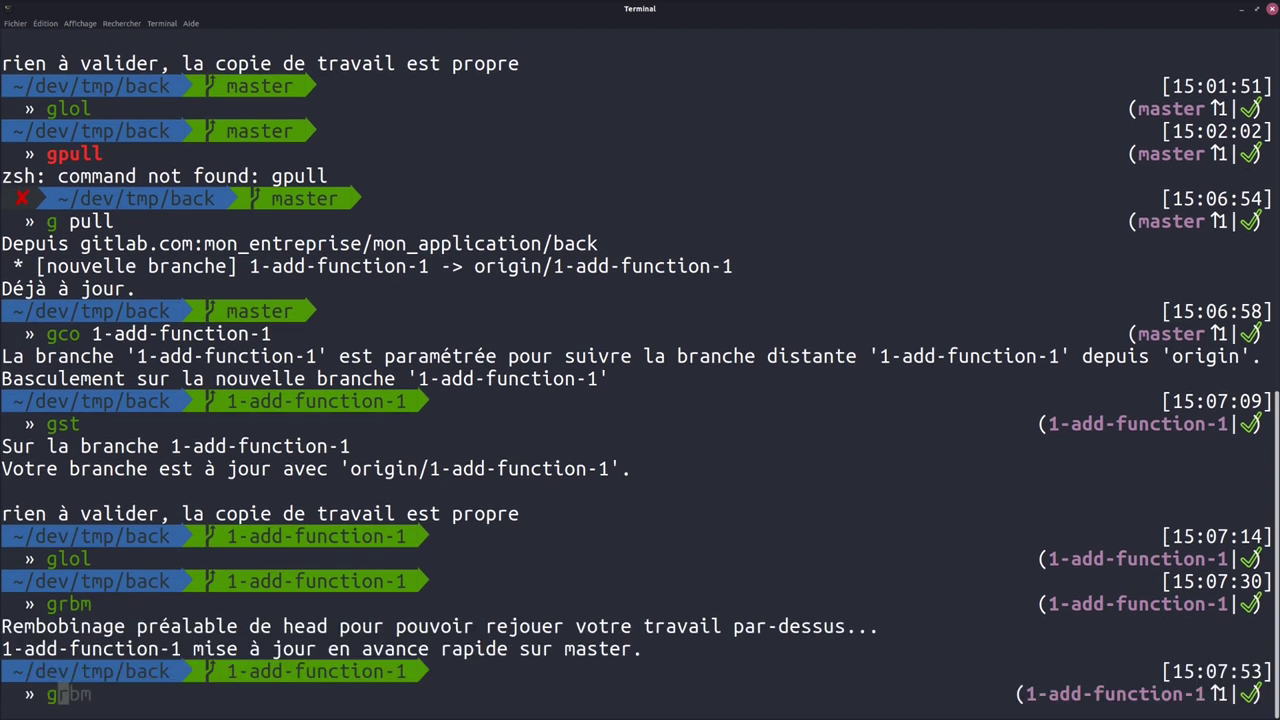
{"action": "type", "text": "lol"}
{"action": "key", "text": "Return"}
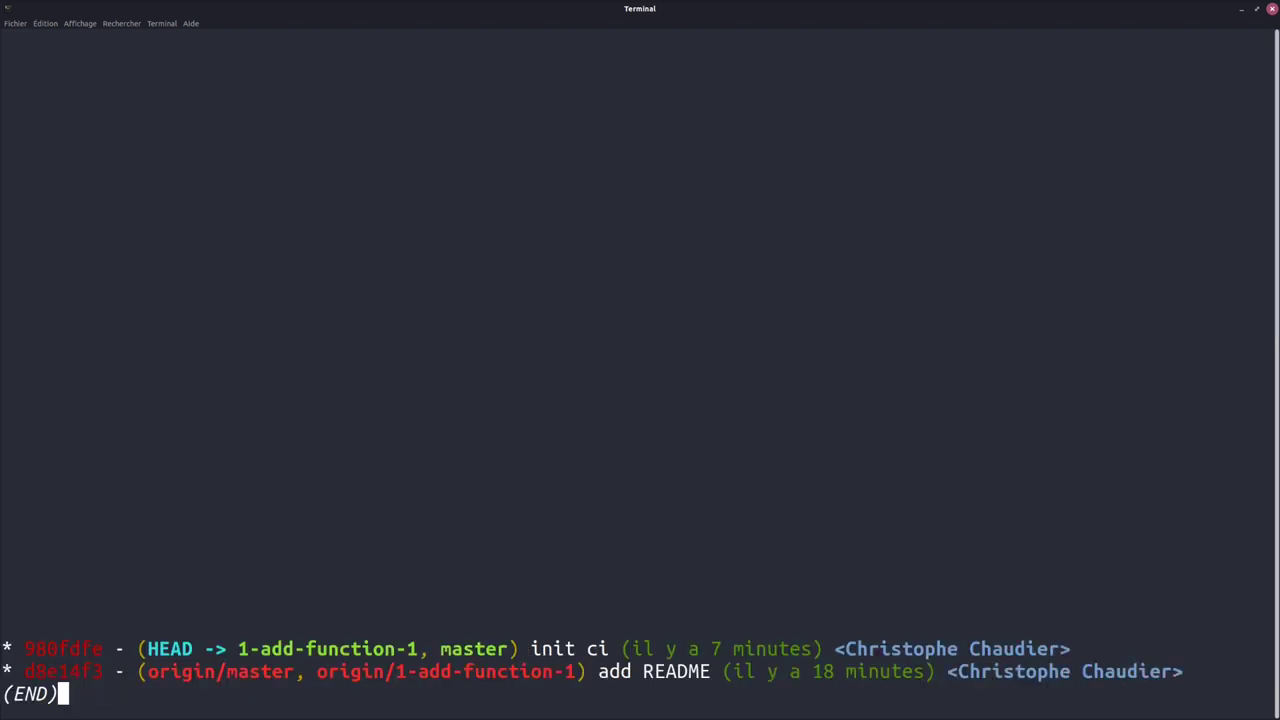
Close the commit log and push the 1-add-function-1 branch to the remote with ggpush
{"action": "key", "text": "q"}
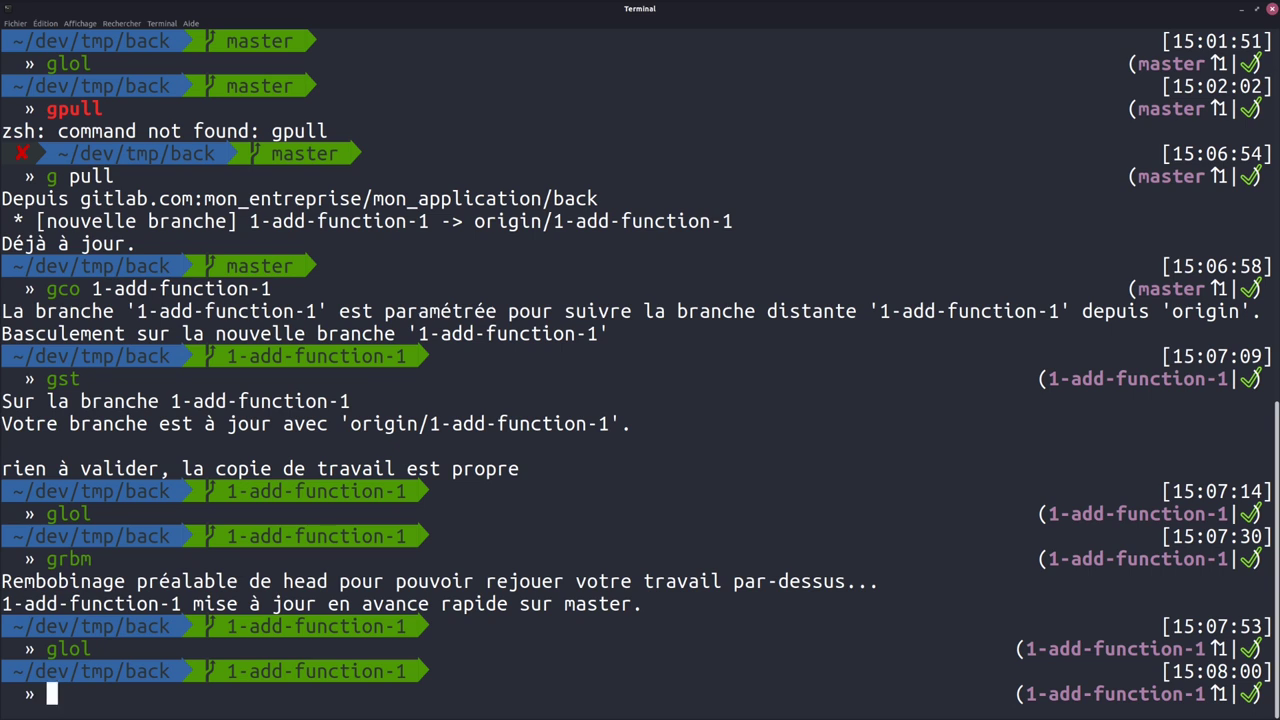
{"action": "type", "text": "ggpush"}
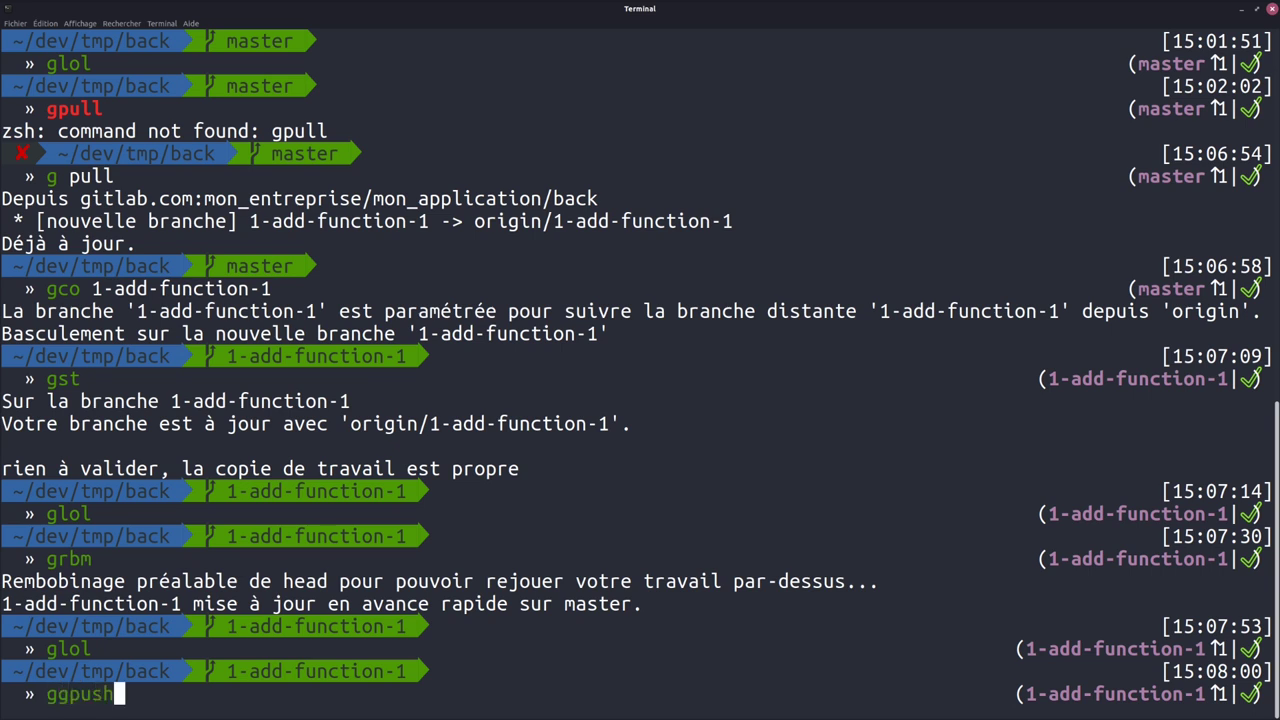
{"action": "key", "text": "Return"}
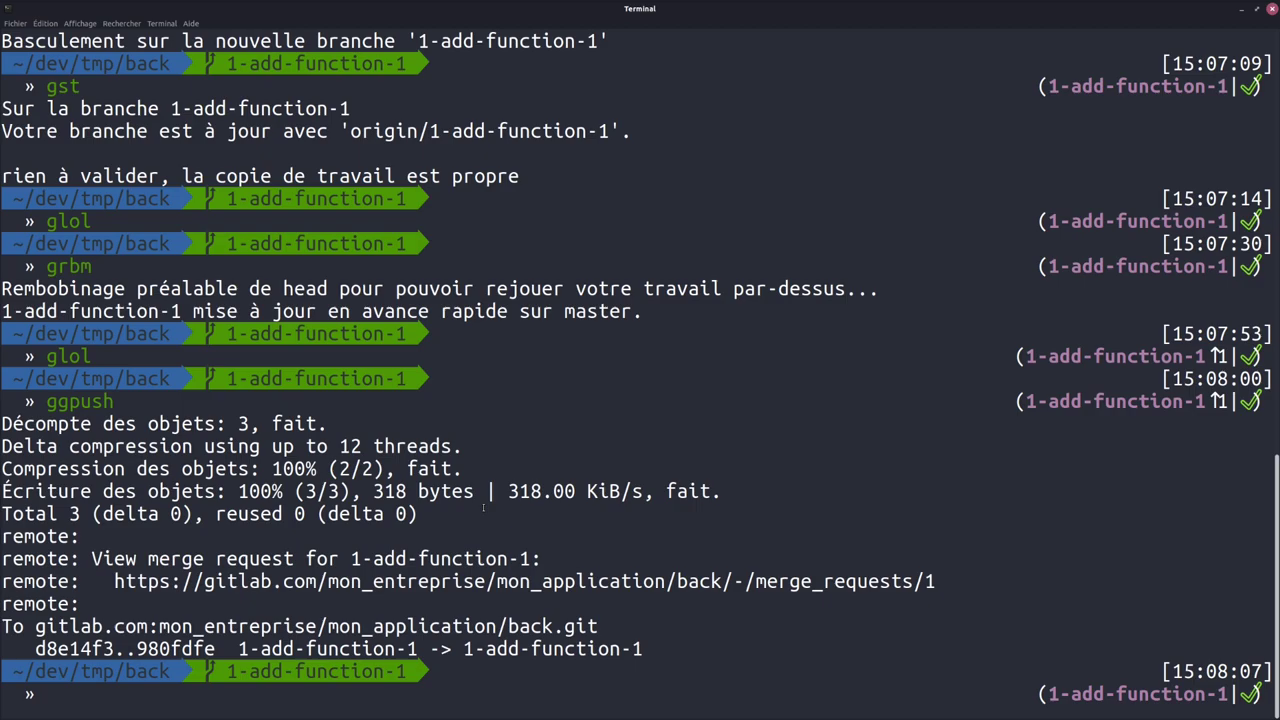
Switch to GitLab in Firefox and examine the test job log of the latest 1-add-function-1 pipeline
{"action": "key", "text": "alt+Tab"}
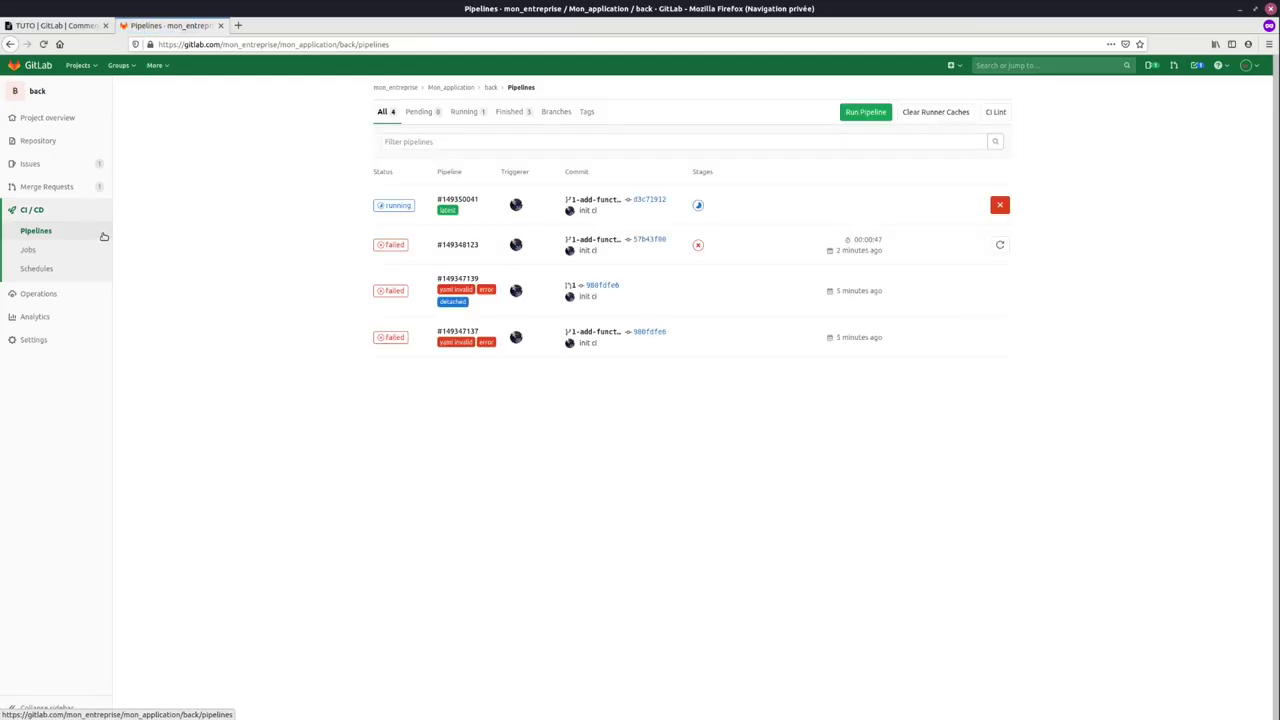
{"action": "left_click", "coordinate": [391, 207]}
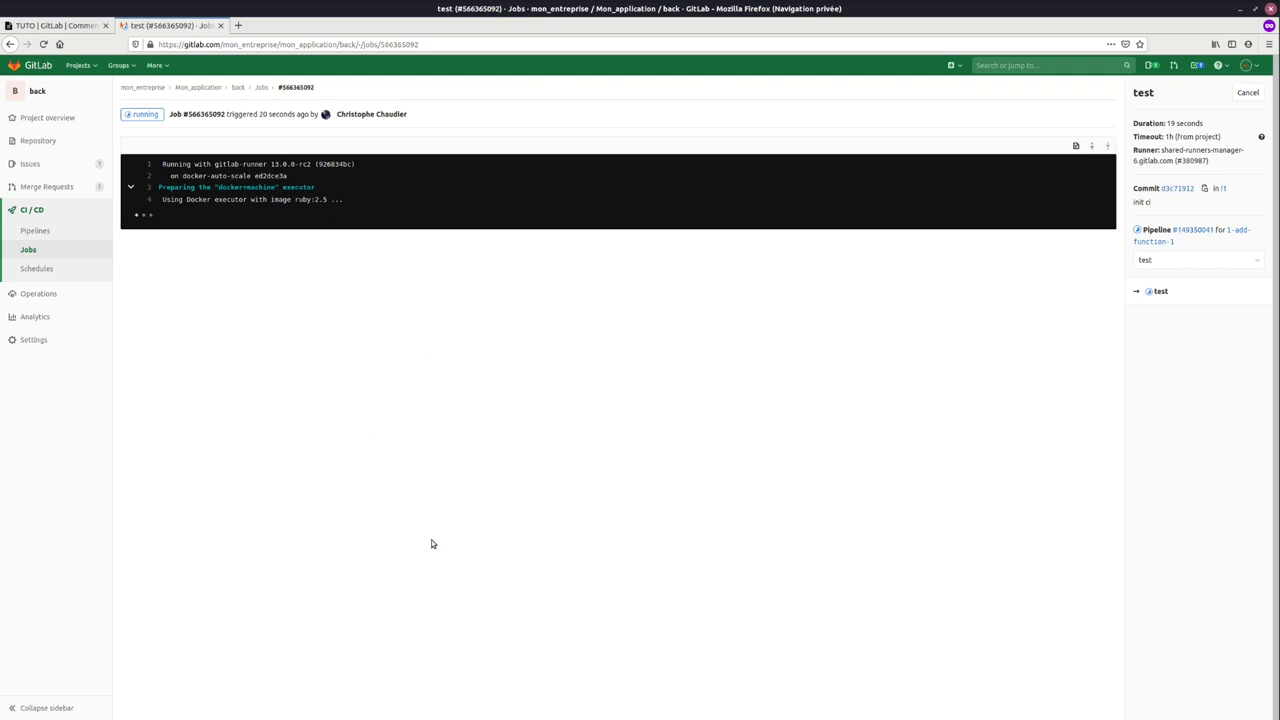
{"action": "key", "text": "alt+Tab"}
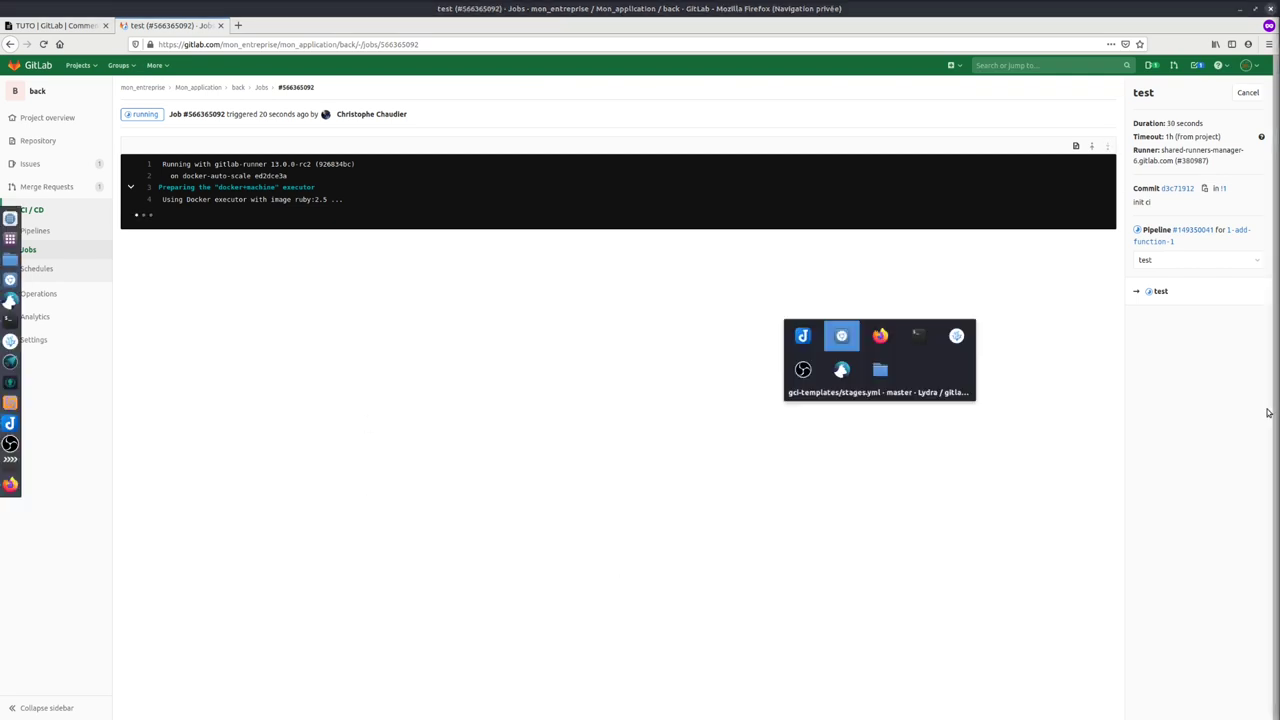
{"action": "key", "text": "alt+Tab"}
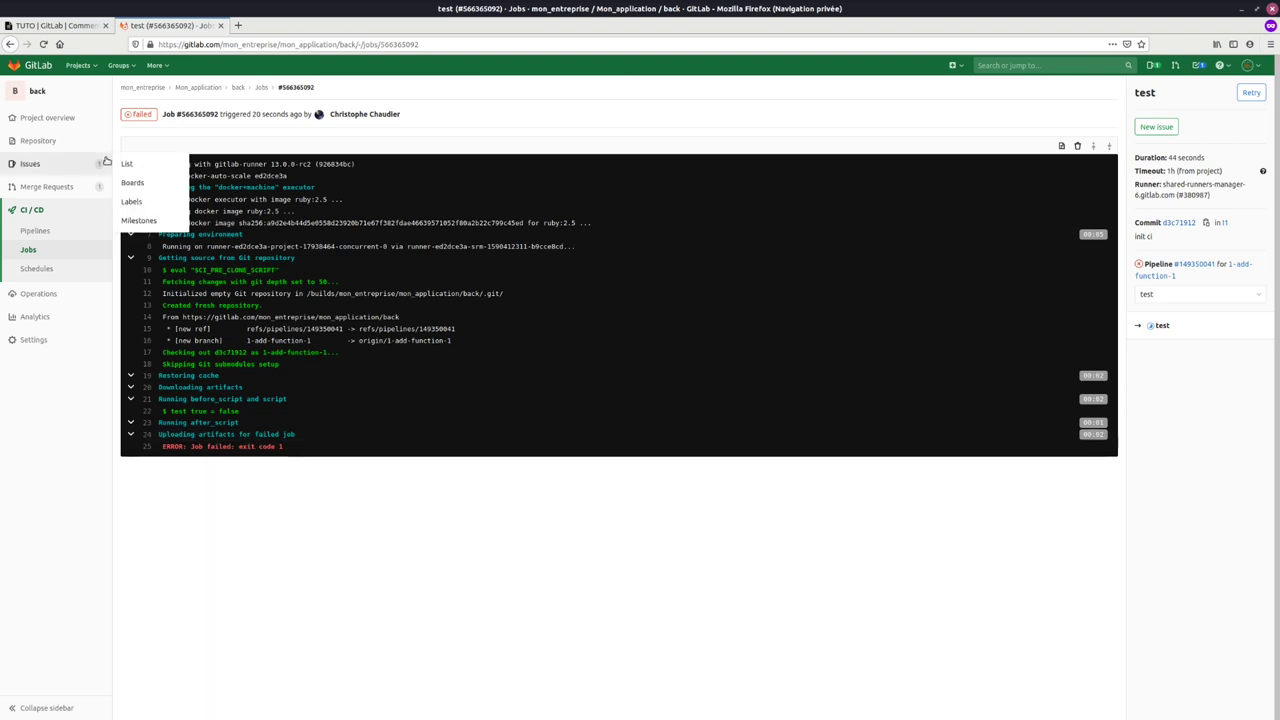
Open the merge request for "Add function 1" and resolve its WIP status
{"action": "left_click", "coordinate": [55, 187]}
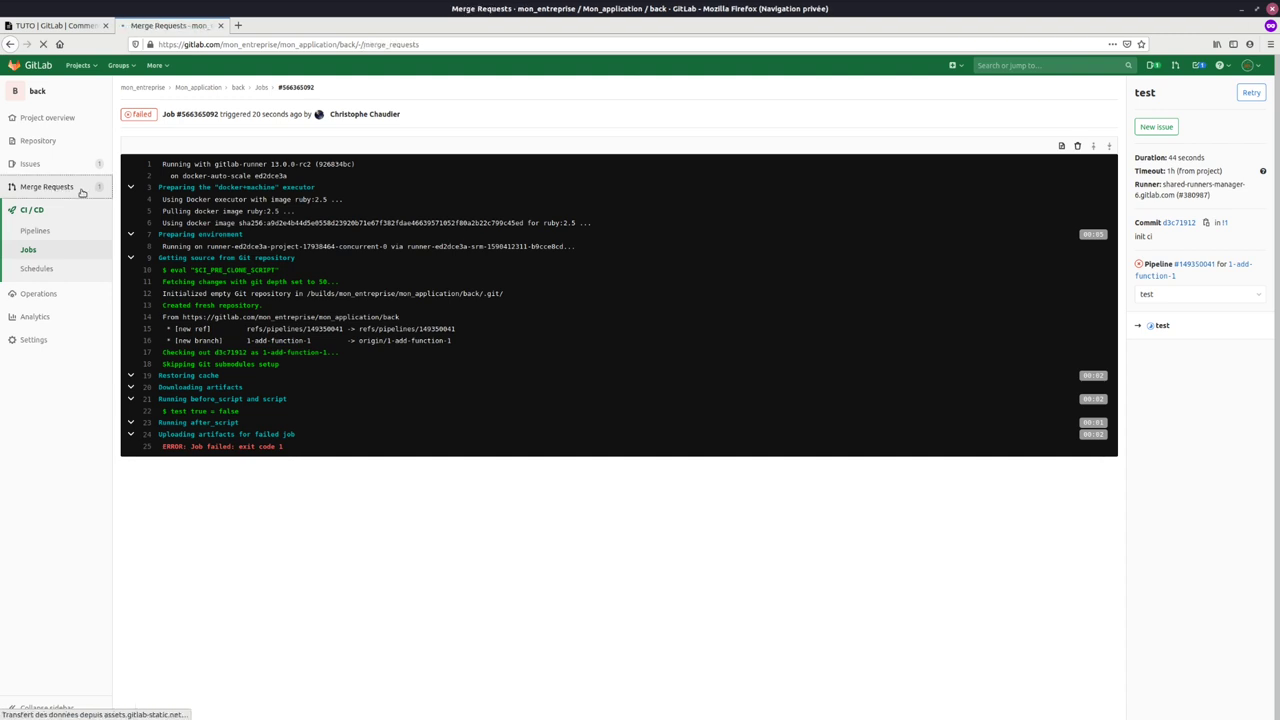
{"action": "left_click", "coordinate": [432, 171]}
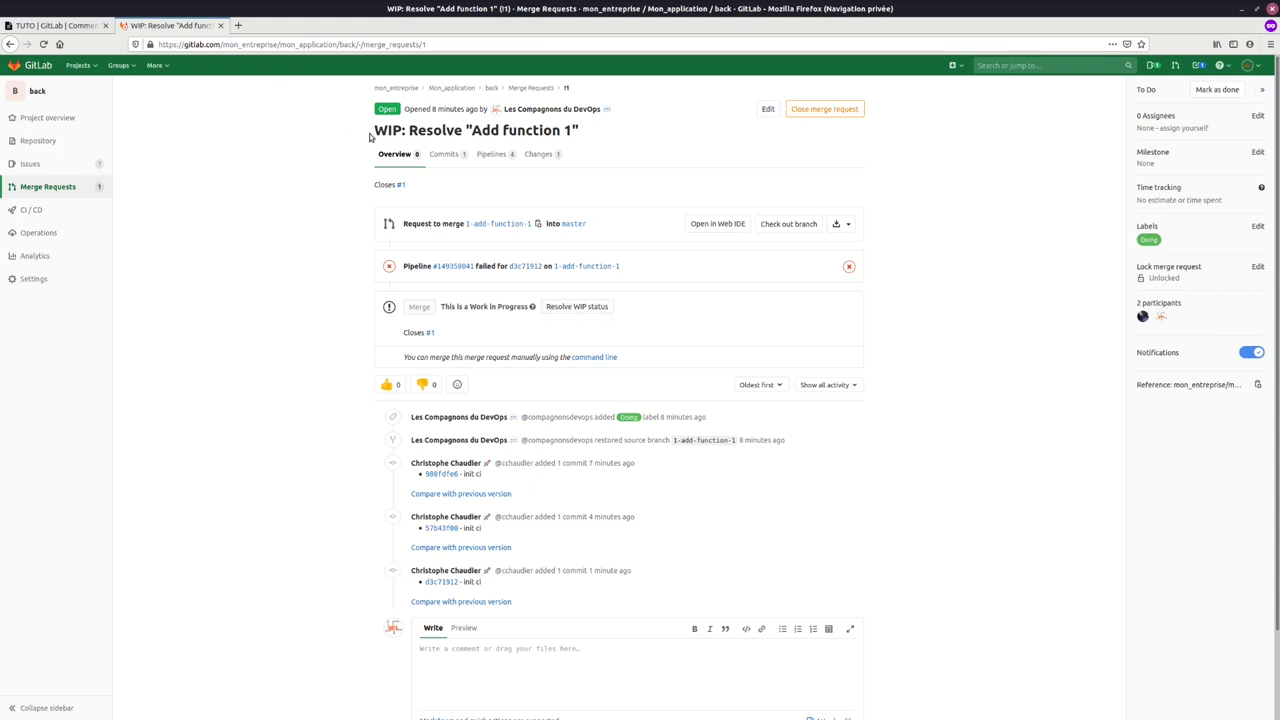
{"action": "left_click_drag", "start_coordinate": [374, 130], "coordinate": [585, 131]}
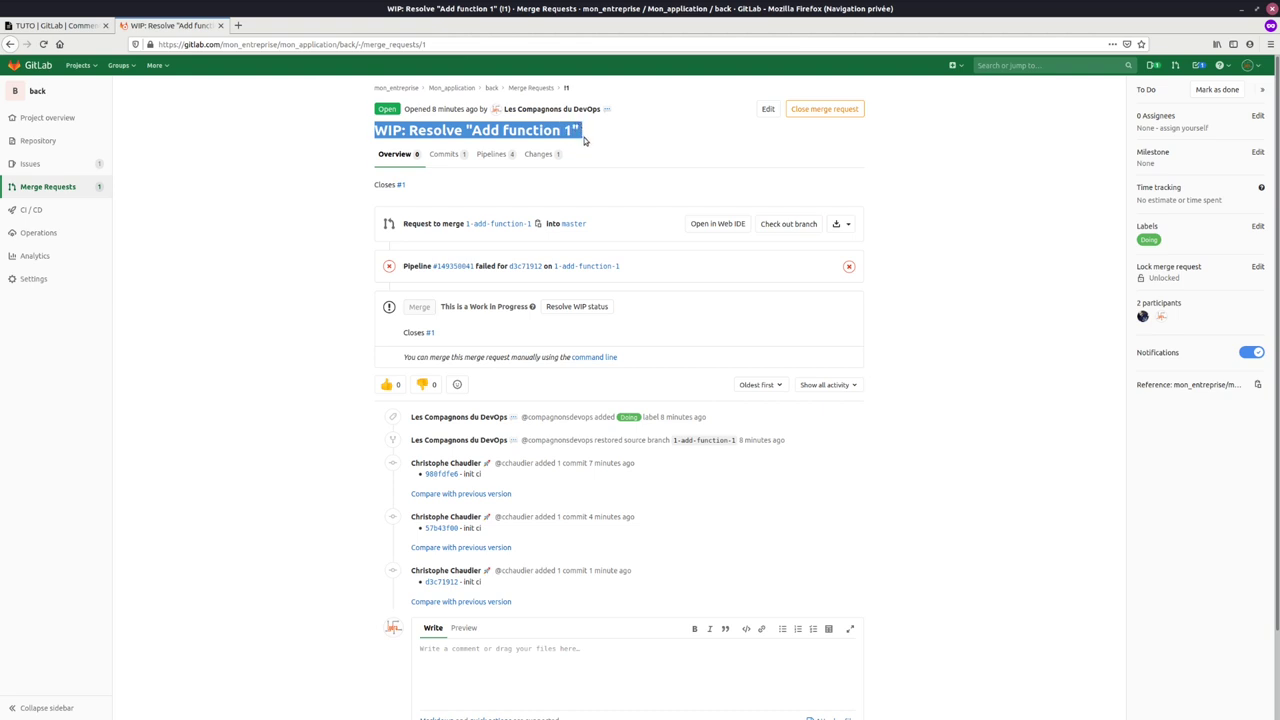
{"action": "left_click", "coordinate": [588, 307]}
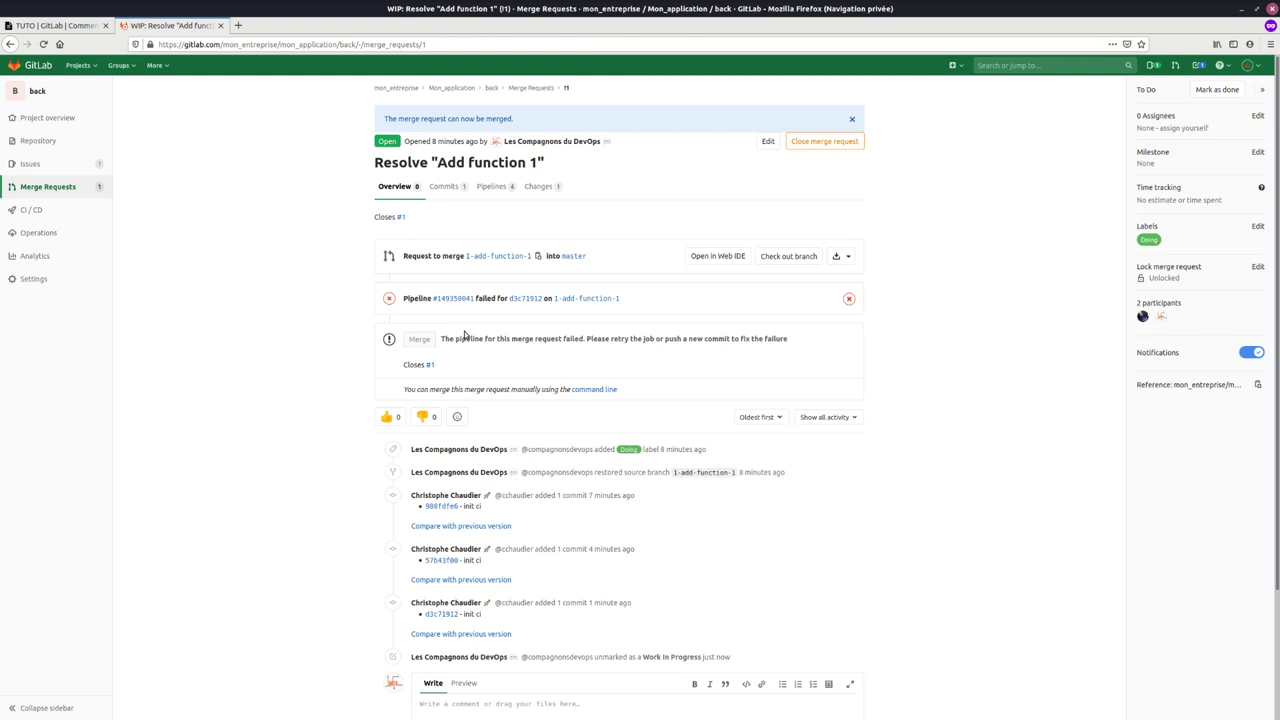
Switch to VSCodium, set the test job's script line in .gitlab-ci.yml to "test true = true" and save the file
{"action": "key", "text": "alt+Tab"}
{"action": "key", "text": "alt+Tab"}
{"action": "key", "text": "alt+Tab"}
{"action": "key", "text": "alt+Tab"}
{"action": "key", "text": "alt+Tab"}
{"action": "key", "text": "alt+Tab"}
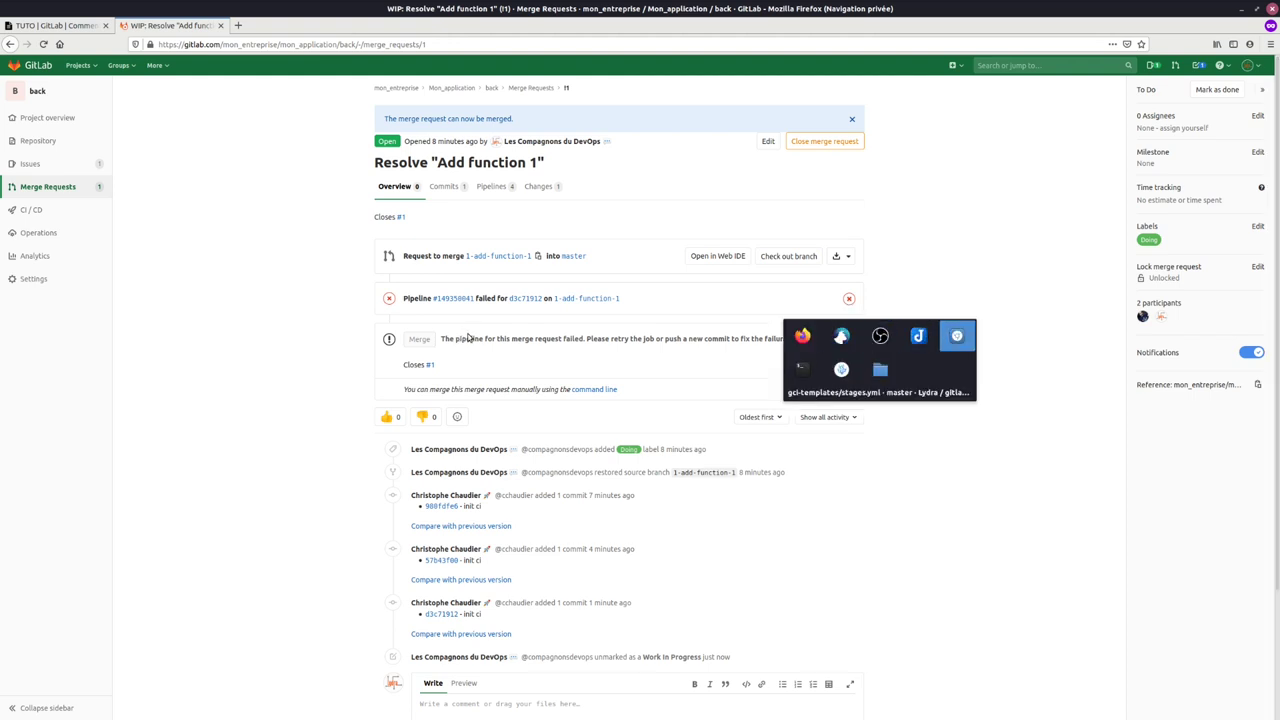
{"action": "key", "text": "ctrl+d"}
{"action": "type", "text": "true = true"}
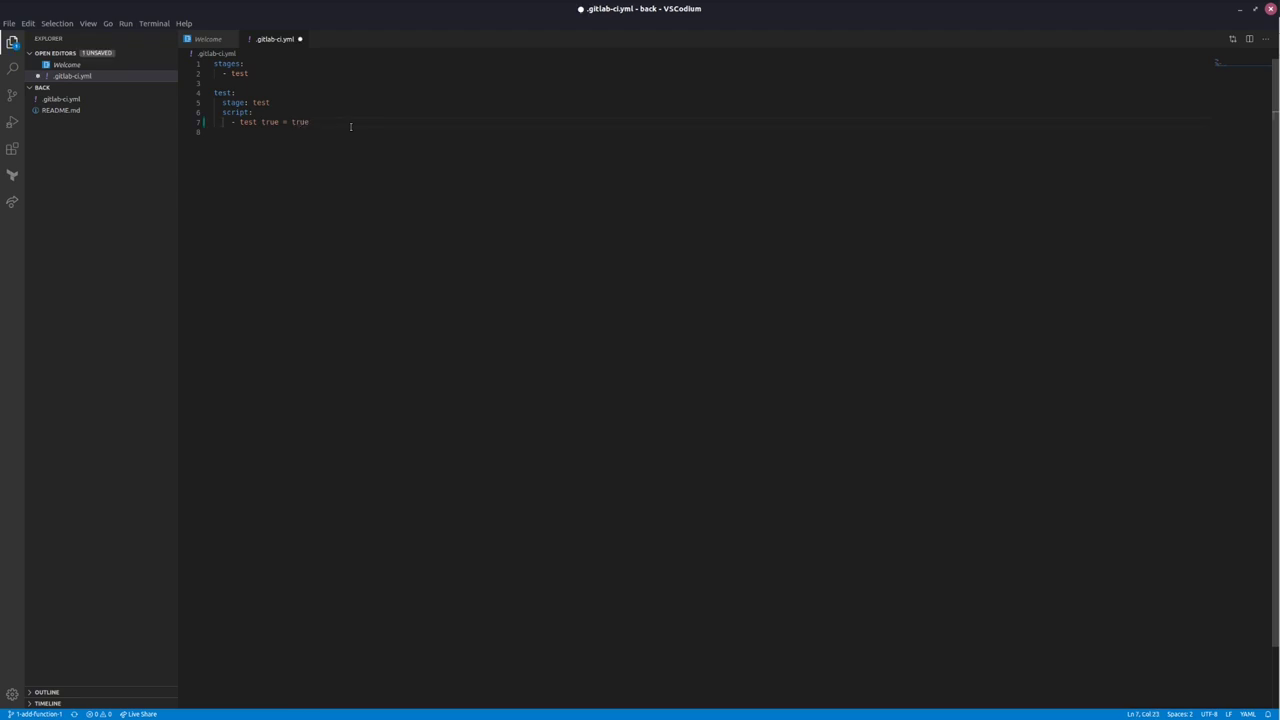
{"action": "key", "text": "ctrl+s"}
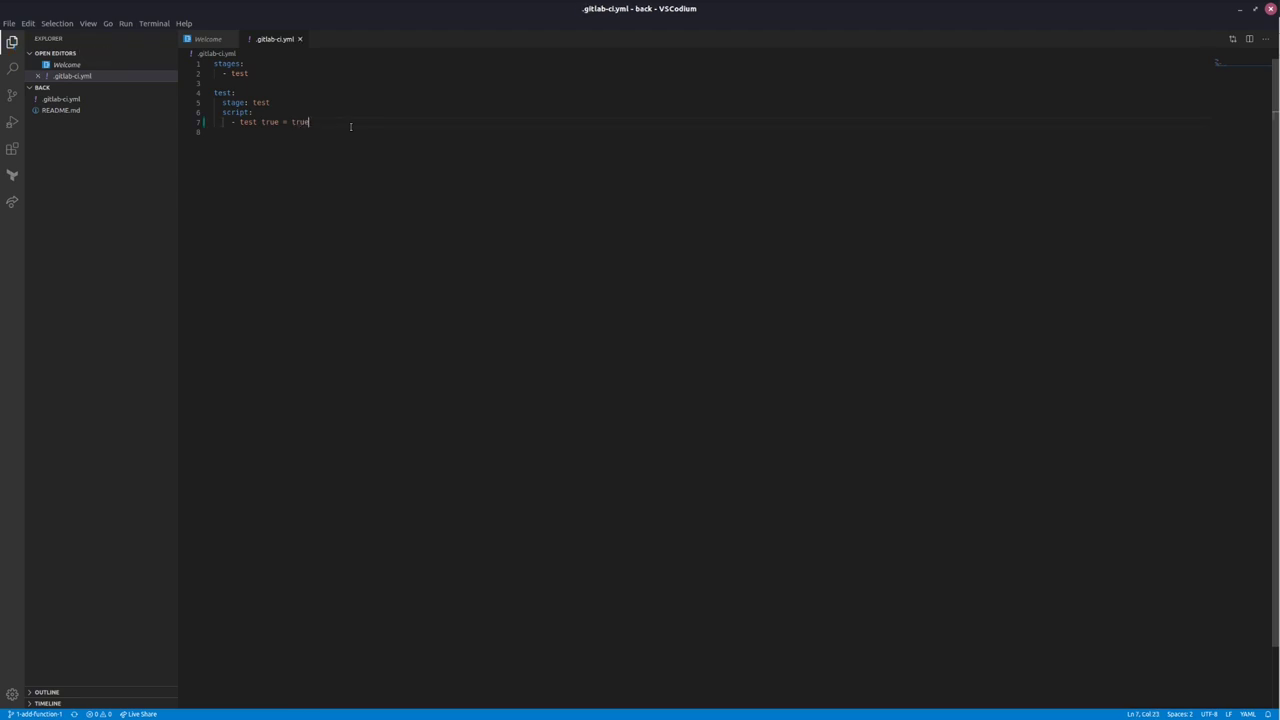
Switch to the terminal, stage all changes with ga, commit them with the message "bugfix" and push with ggpush
{"action": "key", "text": "alt+Tab"}
{"action": "key", "text": "alt+Tab"}
{"action": "key", "text": "alt+Tab"}
{"action": "key", "text": "alt+Tab"}
{"action": "key", "text": "alt+Tab"}
{"action": "key", "text": "alt+Tab"}
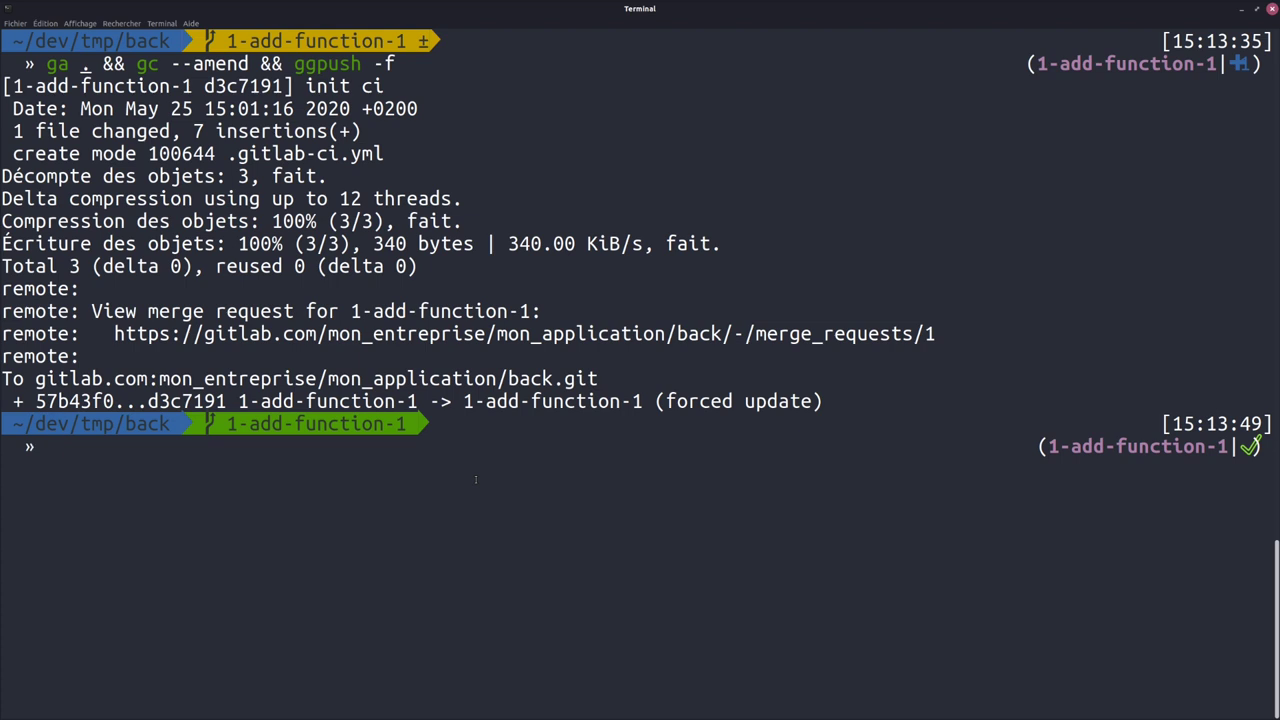
{"action": "type", "text": "ga ."}
{"action": "key", "text": "Return"}
{"action": "type", "text": "gc -m \"bu"}
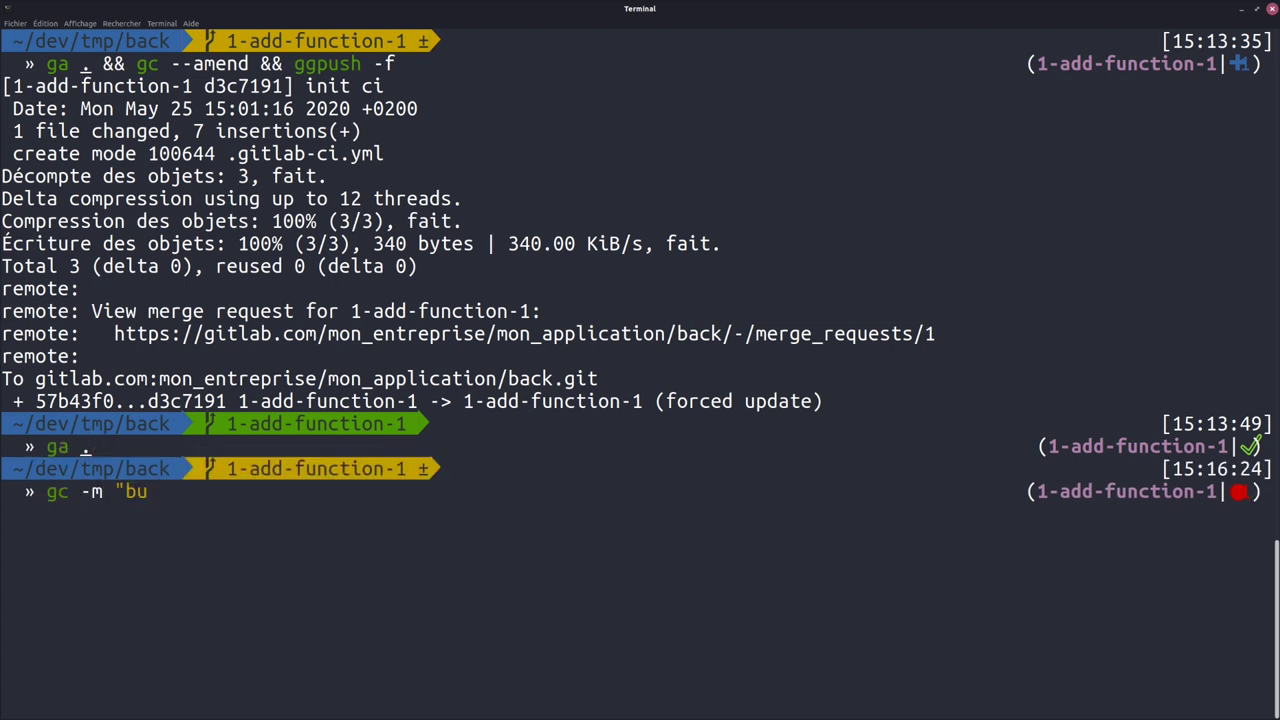
{"action": "type", "text": "gfix\""}
{"action": "key", "text": "Return"}
{"action": "type", "text": "ggpush"}
{"action": "key", "text": "Return"}
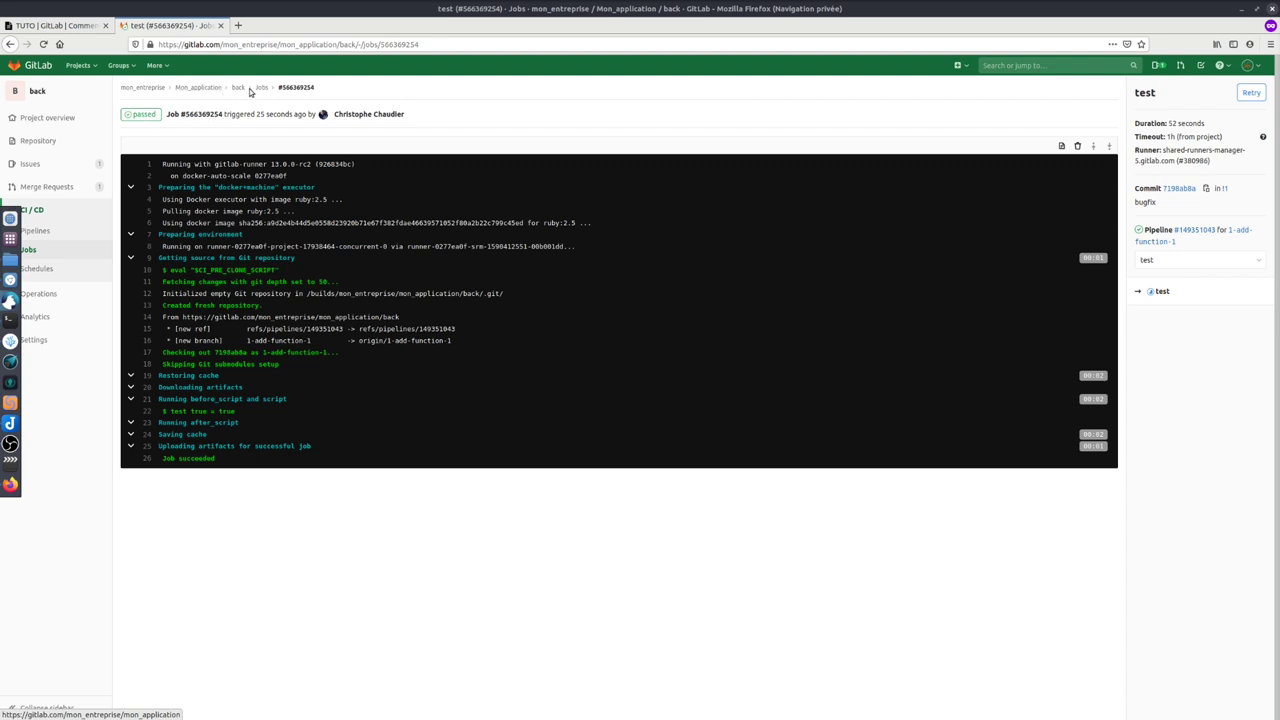
Check the bugfix commit's status in the GitLab pipelines list and open the merge request Resolve "Add function 1"
{"action": "left_click", "coordinate": [52, 231]}
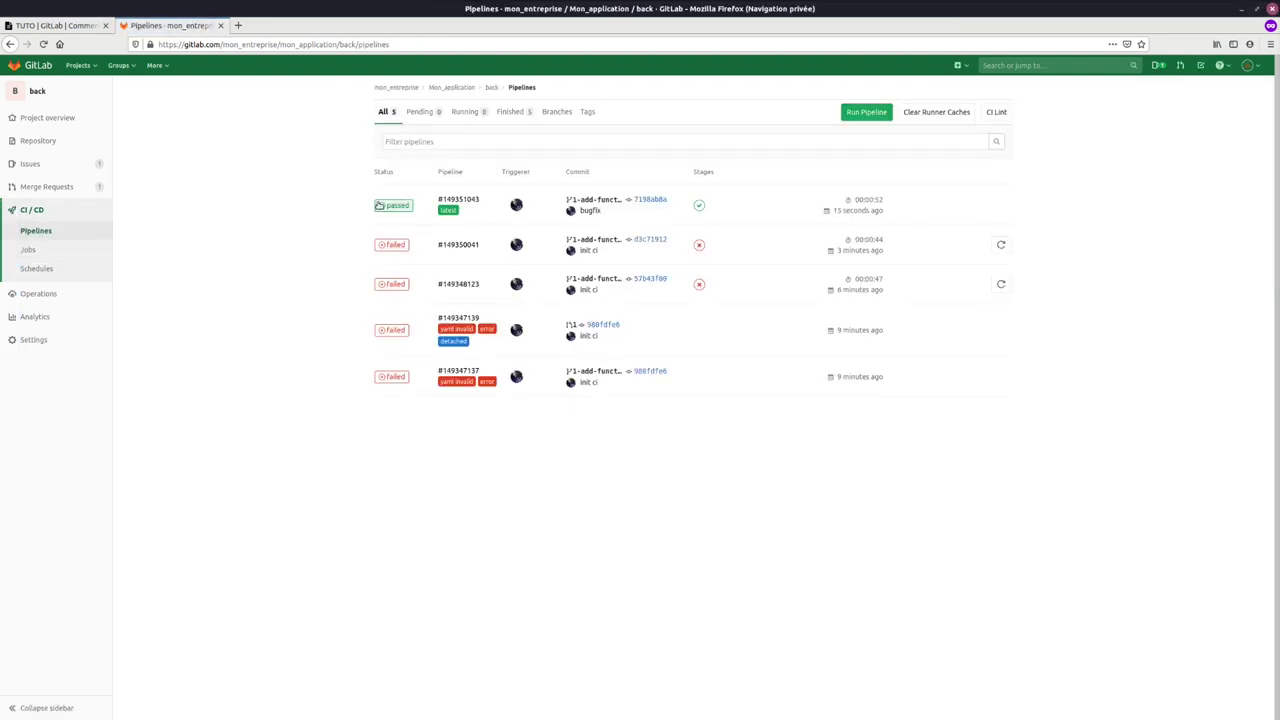
{"action": "left_click", "coordinate": [57, 187]}
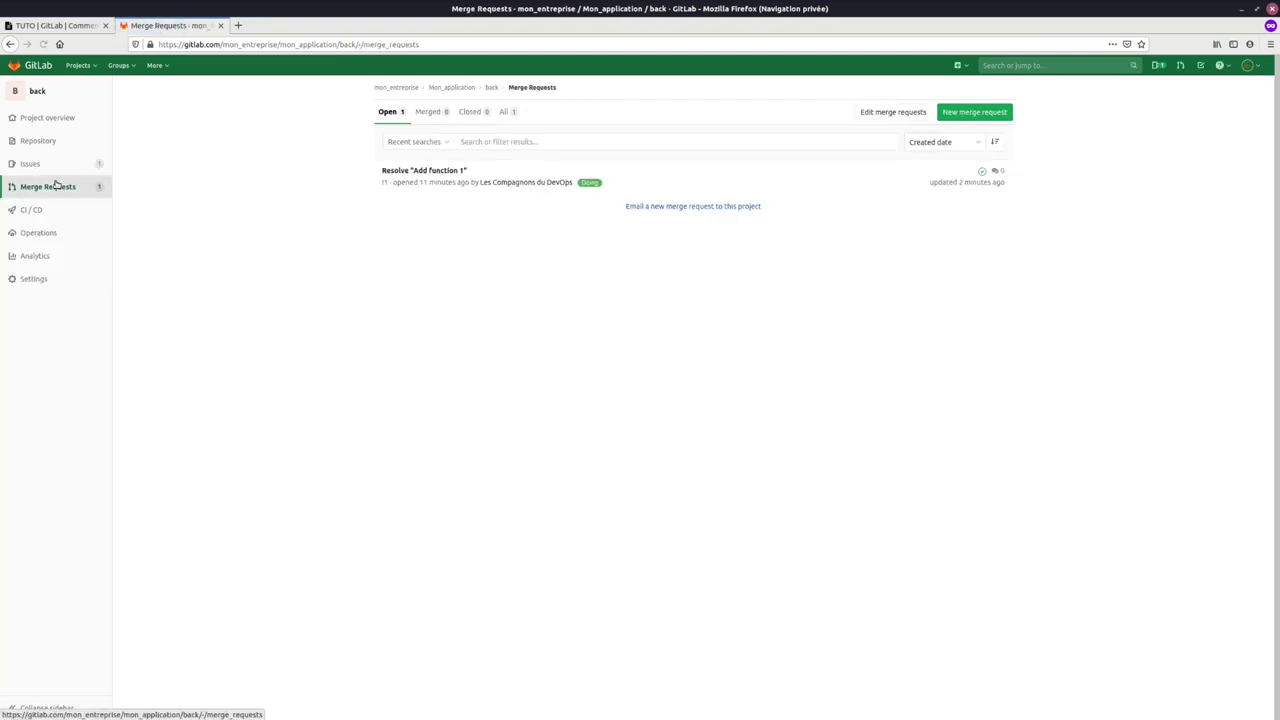
{"action": "left_click", "coordinate": [398, 172]}
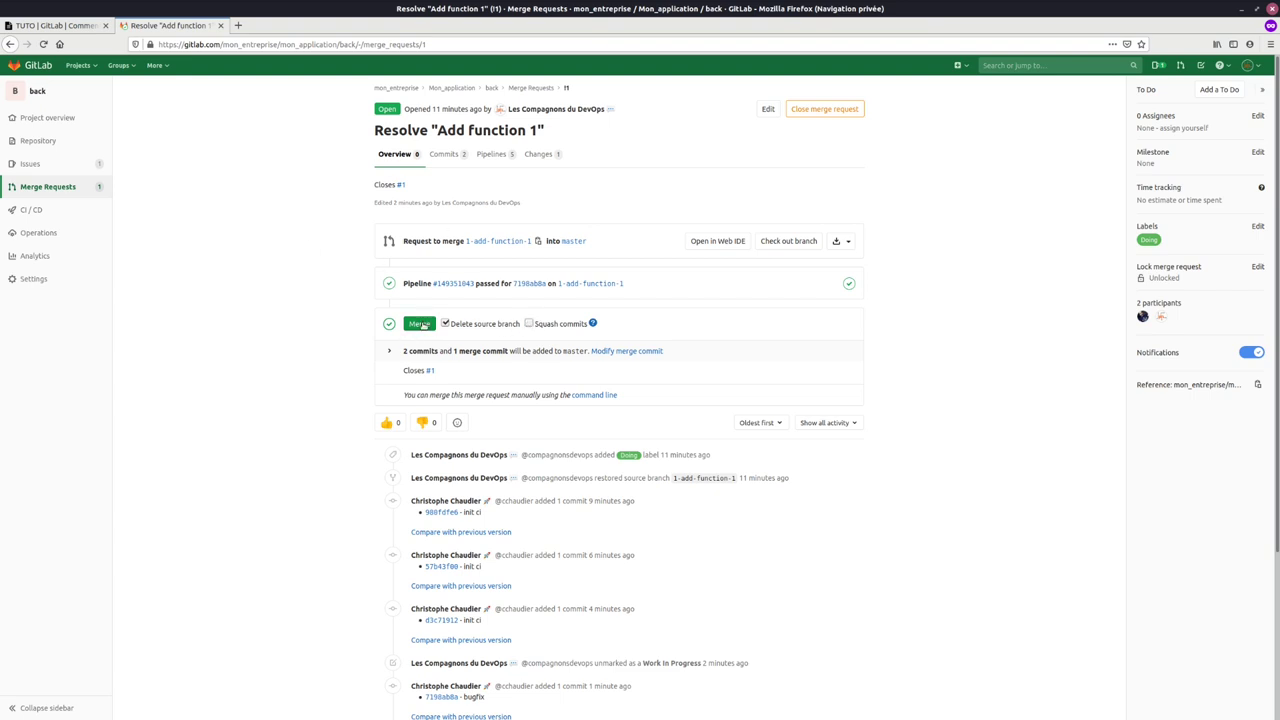
Open the issue the merge request closes in a new tab and move its "Add function 1" card to Need Review on the Development board
{"action": "right_click", "coordinate": [431, 371]}
{"action": "left_click", "coordinate": [452, 379]}
{"action": "left_click", "coordinate": [288, 25]}
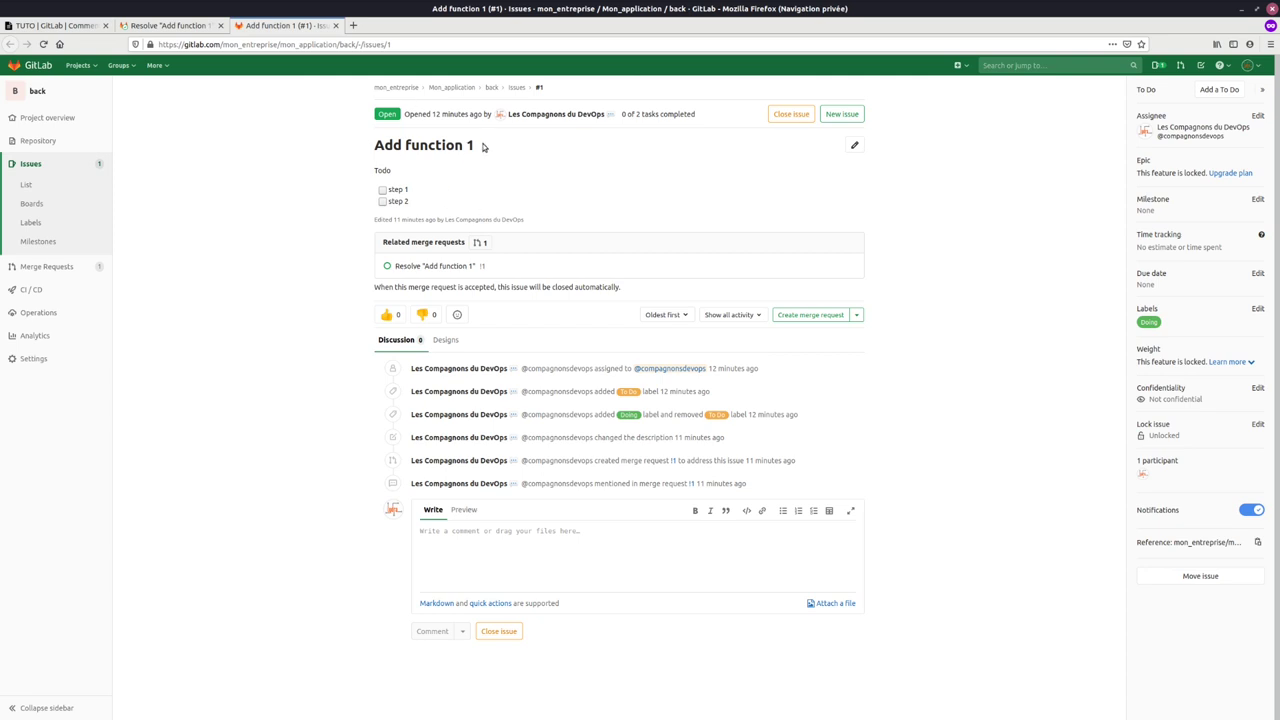
{"action": "left_click", "coordinate": [46, 203]}
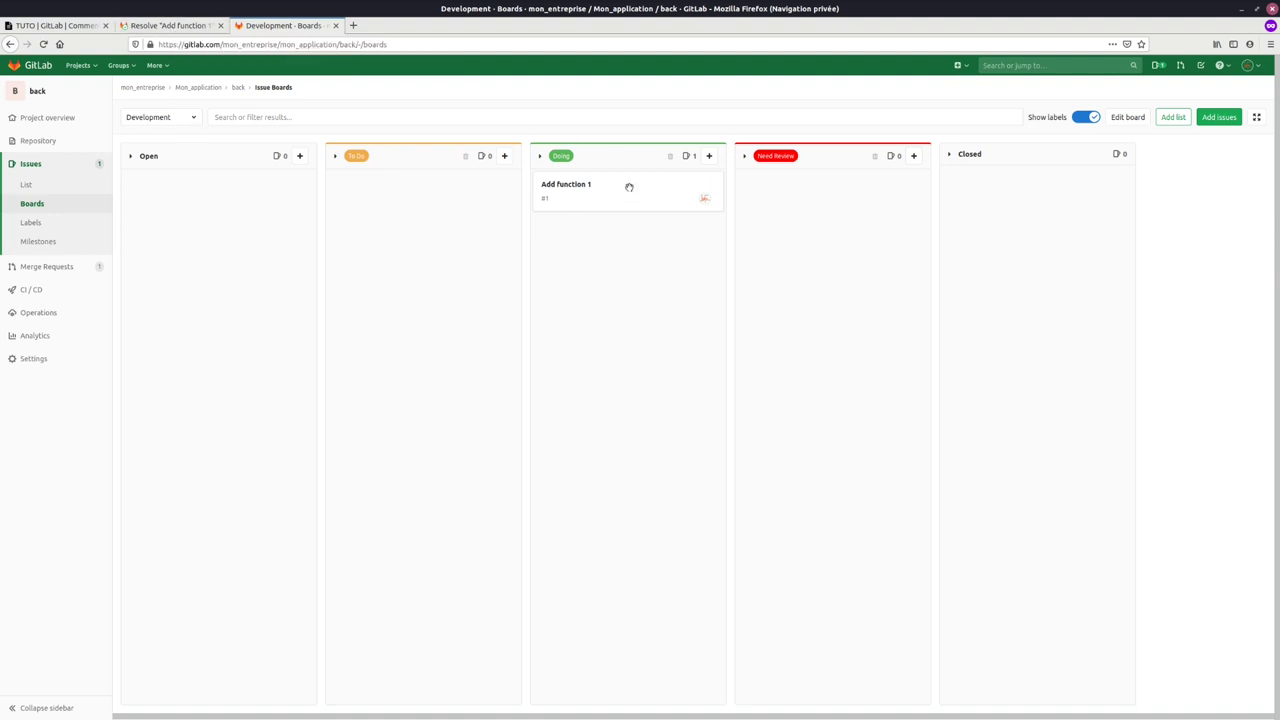
{"action": "left_click_drag", "start_coordinate": [623, 191], "coordinate": [826, 196]}
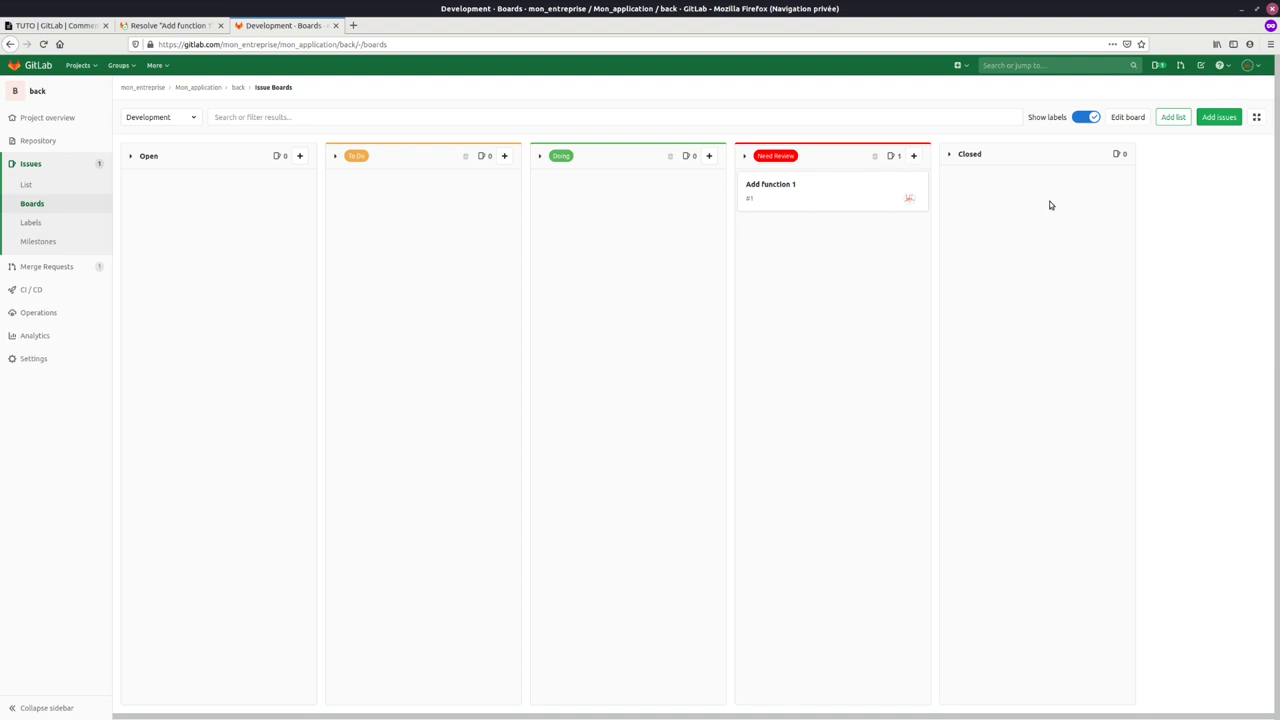
Merge the Resolve "Add function 1" request into master with source branch deletion and open the project's pipelines list
{"action": "left_click", "coordinate": [172, 24]}
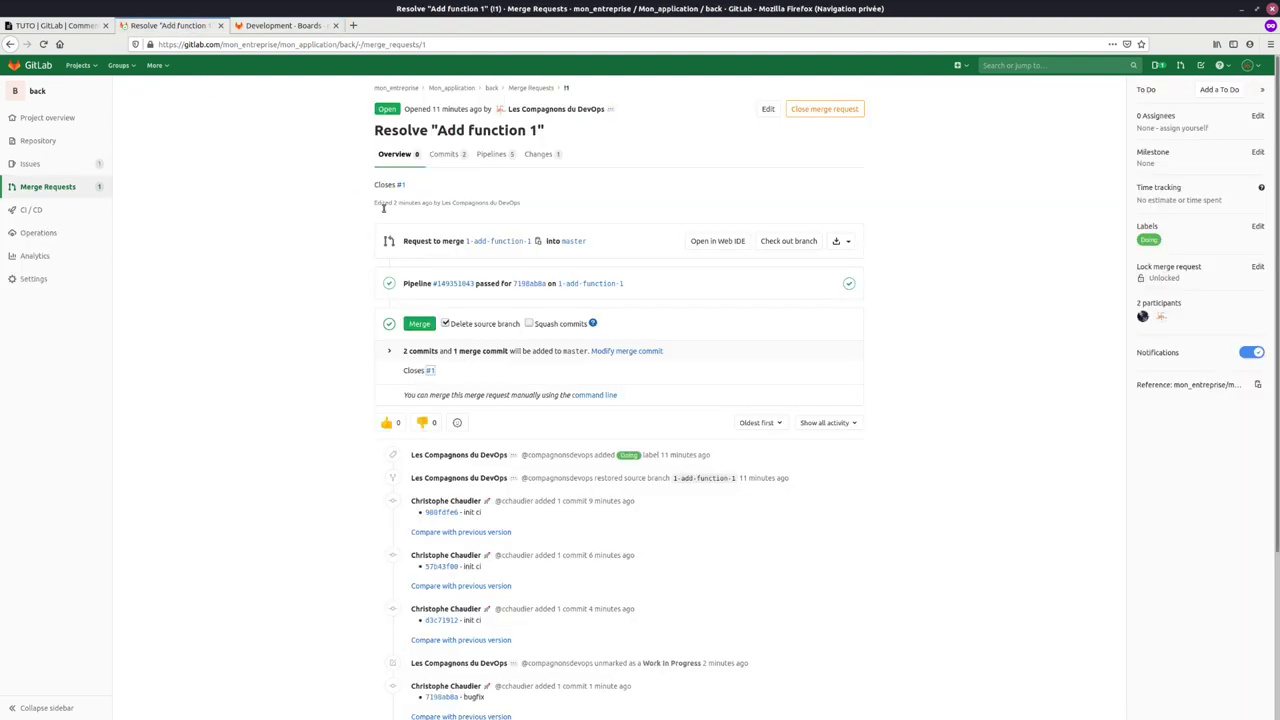
{"action": "left_click", "coordinate": [419, 329]}
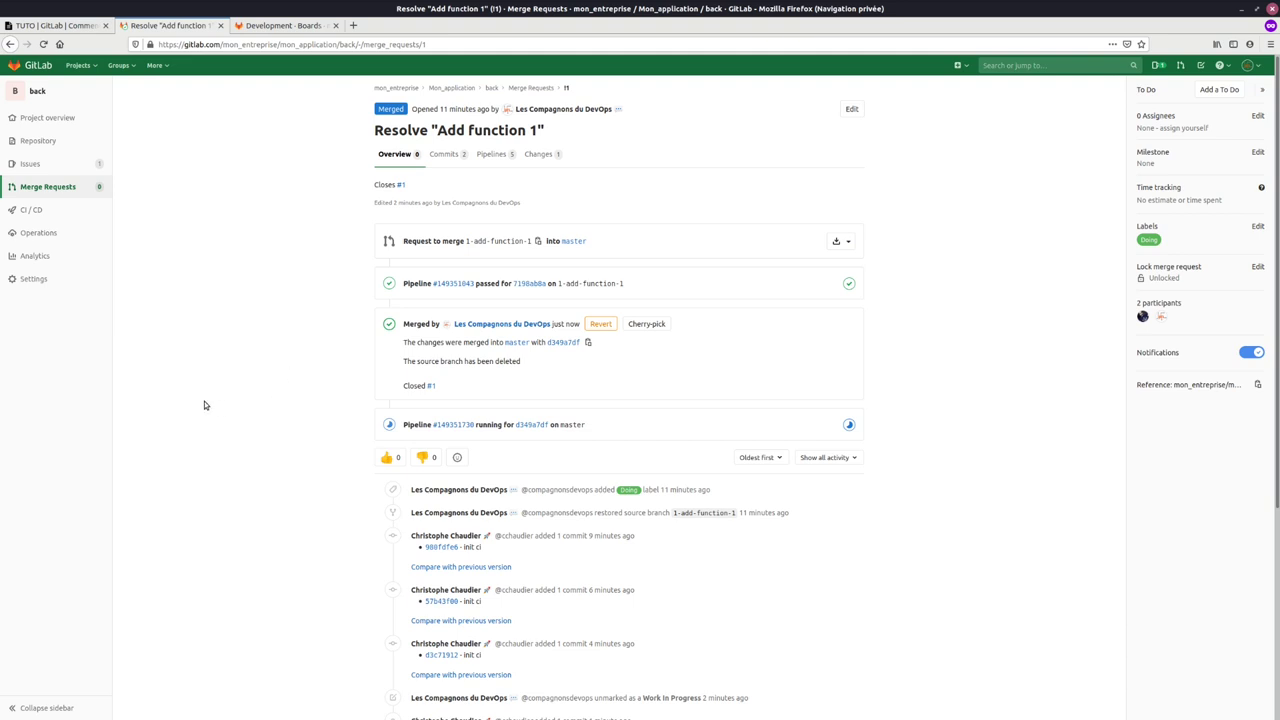
{"action": "mouse_move", "coordinate": [43, 214]}
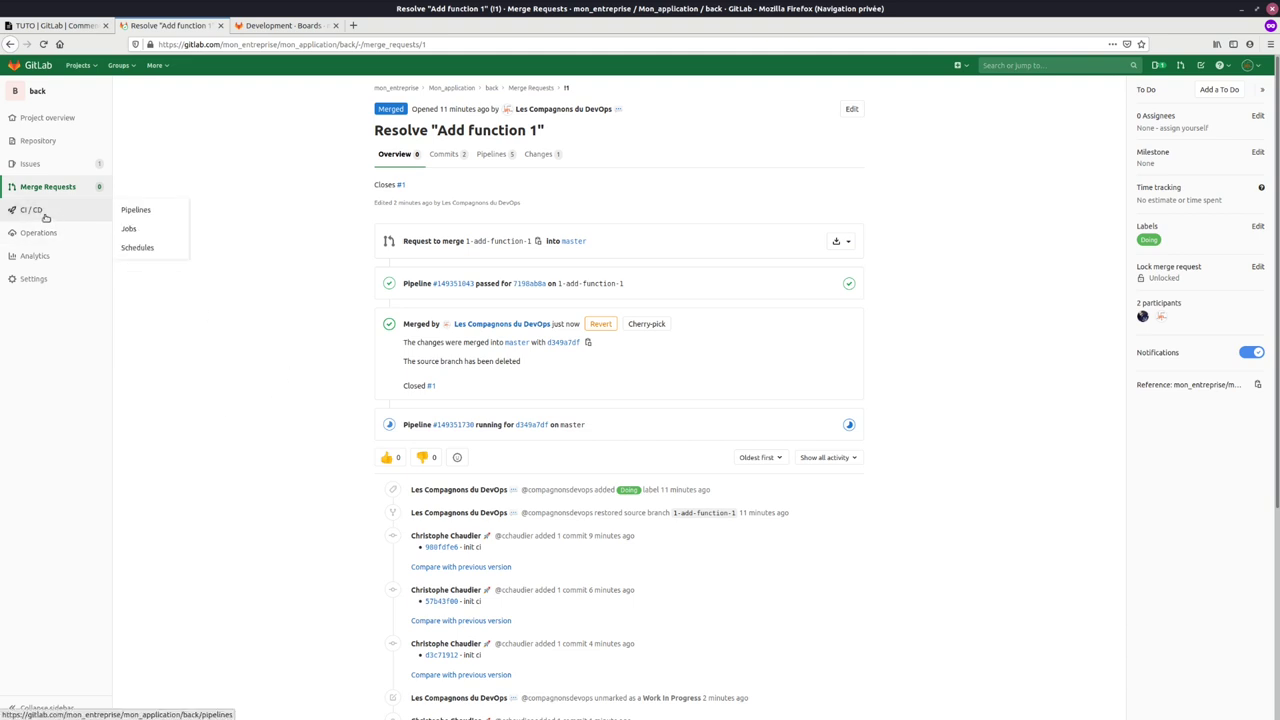
{"action": "left_click", "coordinate": [137, 211]}
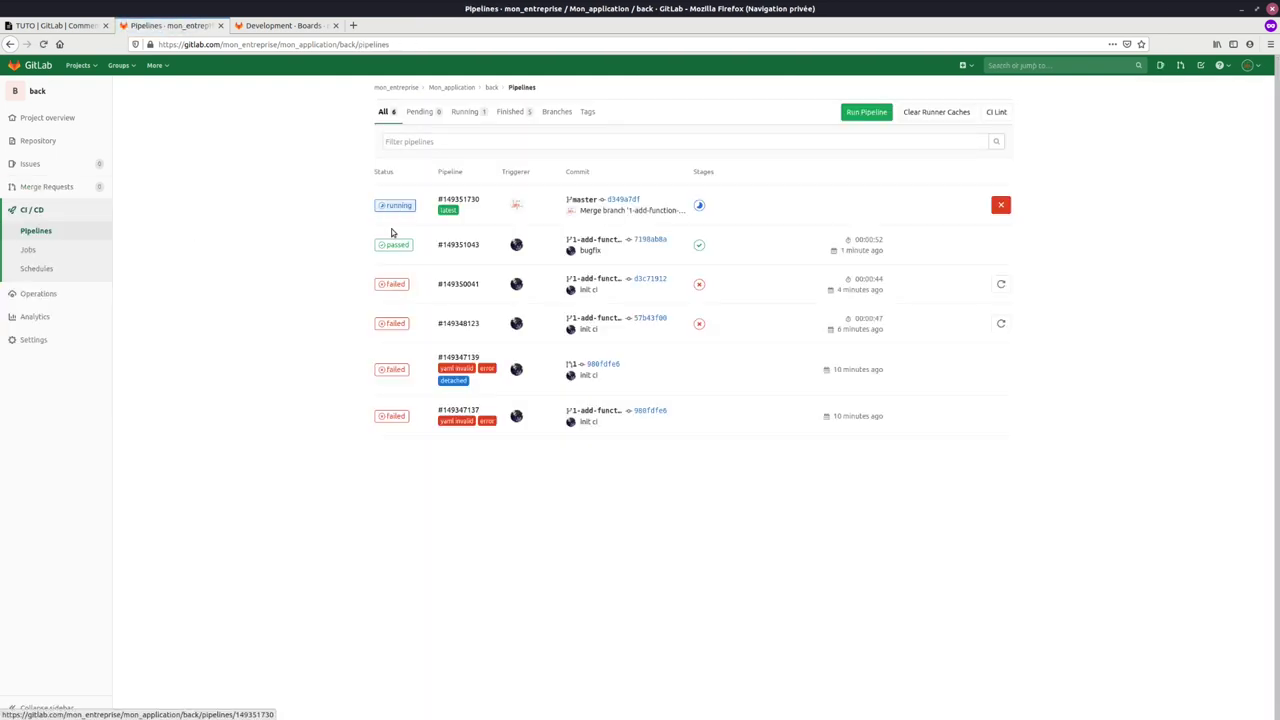
Reload the Development issue board to check which list holds the "Add function 1" card
{"action": "left_click", "coordinate": [305, 26]}
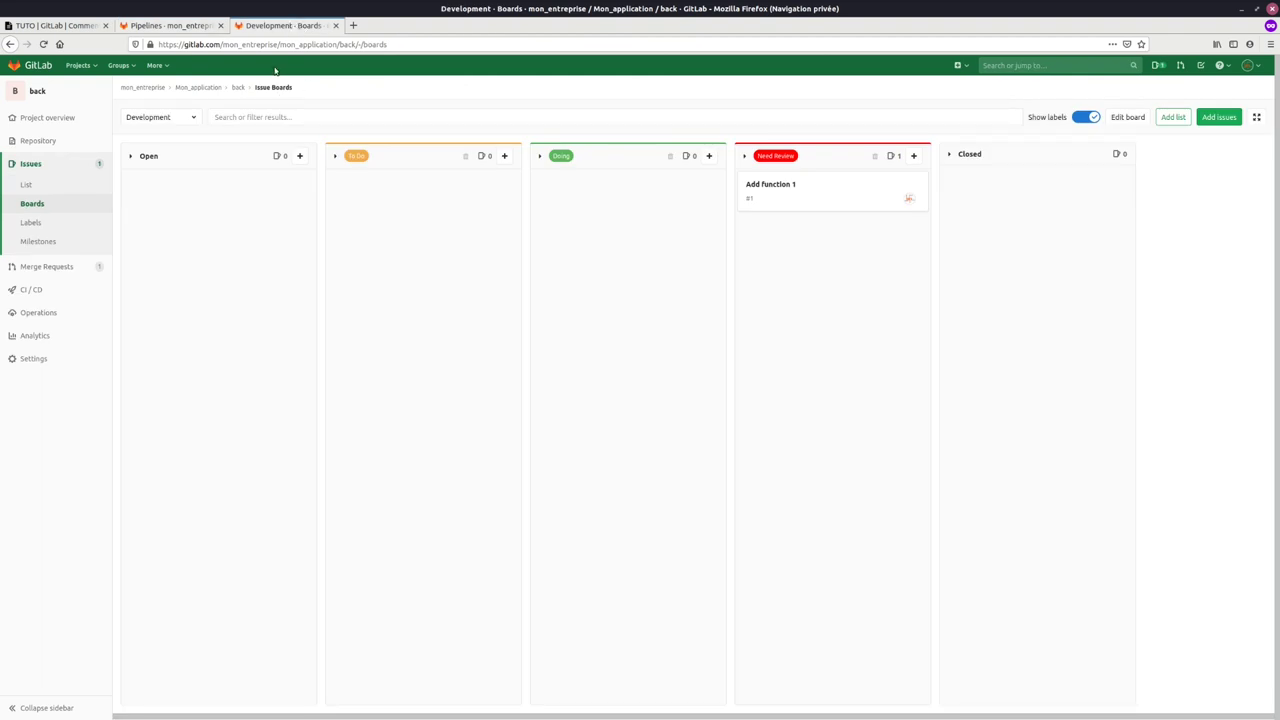
{"action": "left_click", "coordinate": [399, 46]}
{"action": "key", "text": "Return"}
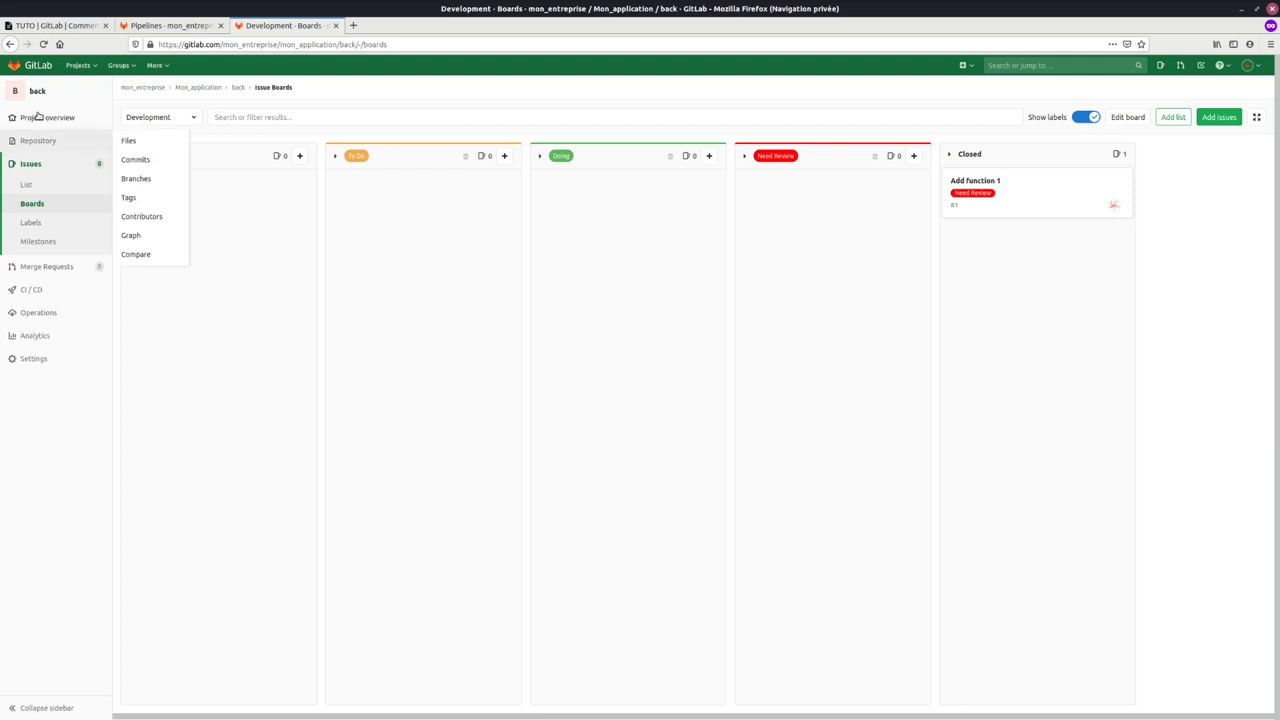
Inspect the back project's overview on master and return to the pipelines list to check the merge pipeline
{"action": "mouse_move", "coordinate": [35, 117]}
{"action": "left_click", "coordinate": [134, 118]}
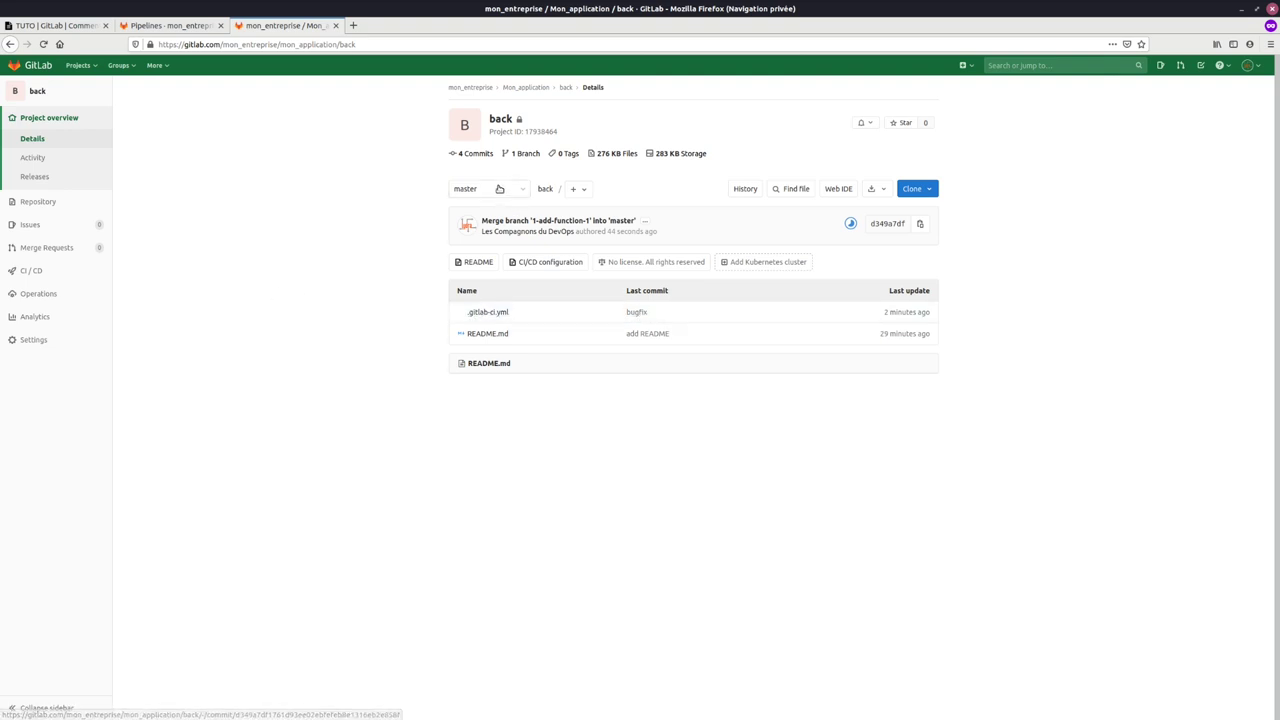
{"action": "key", "text": "ctrl+Page_Up"}
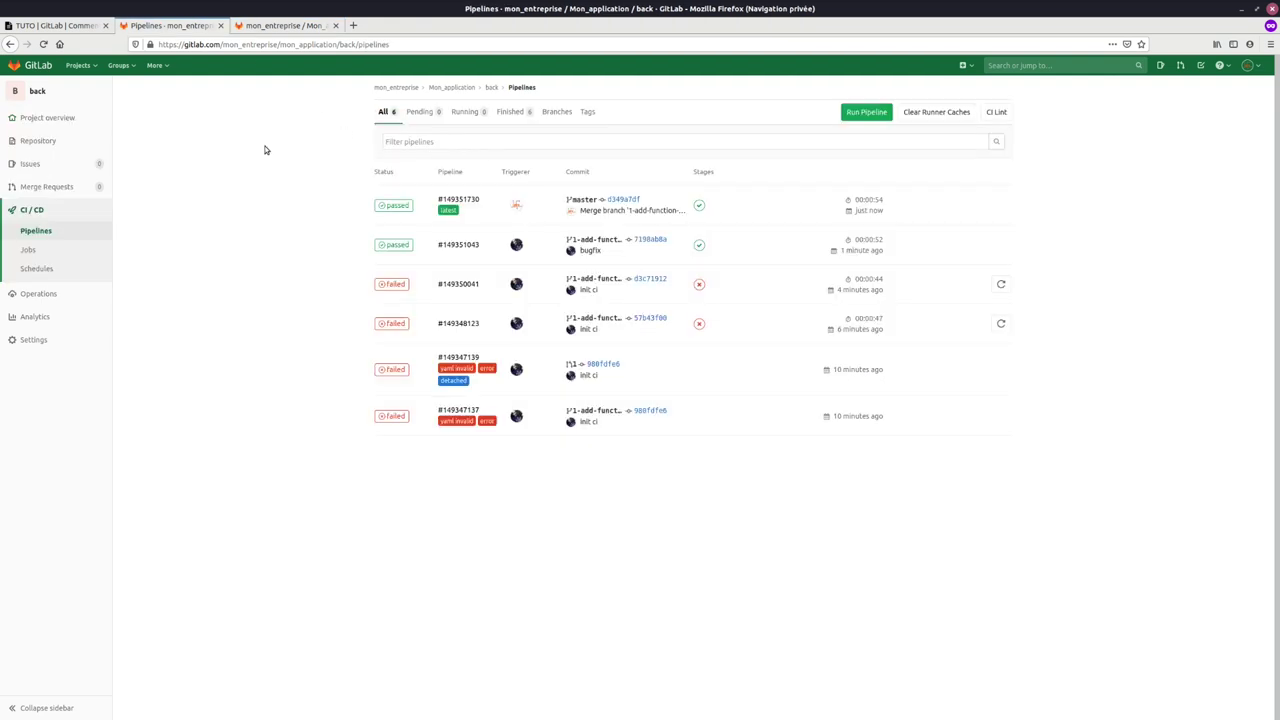